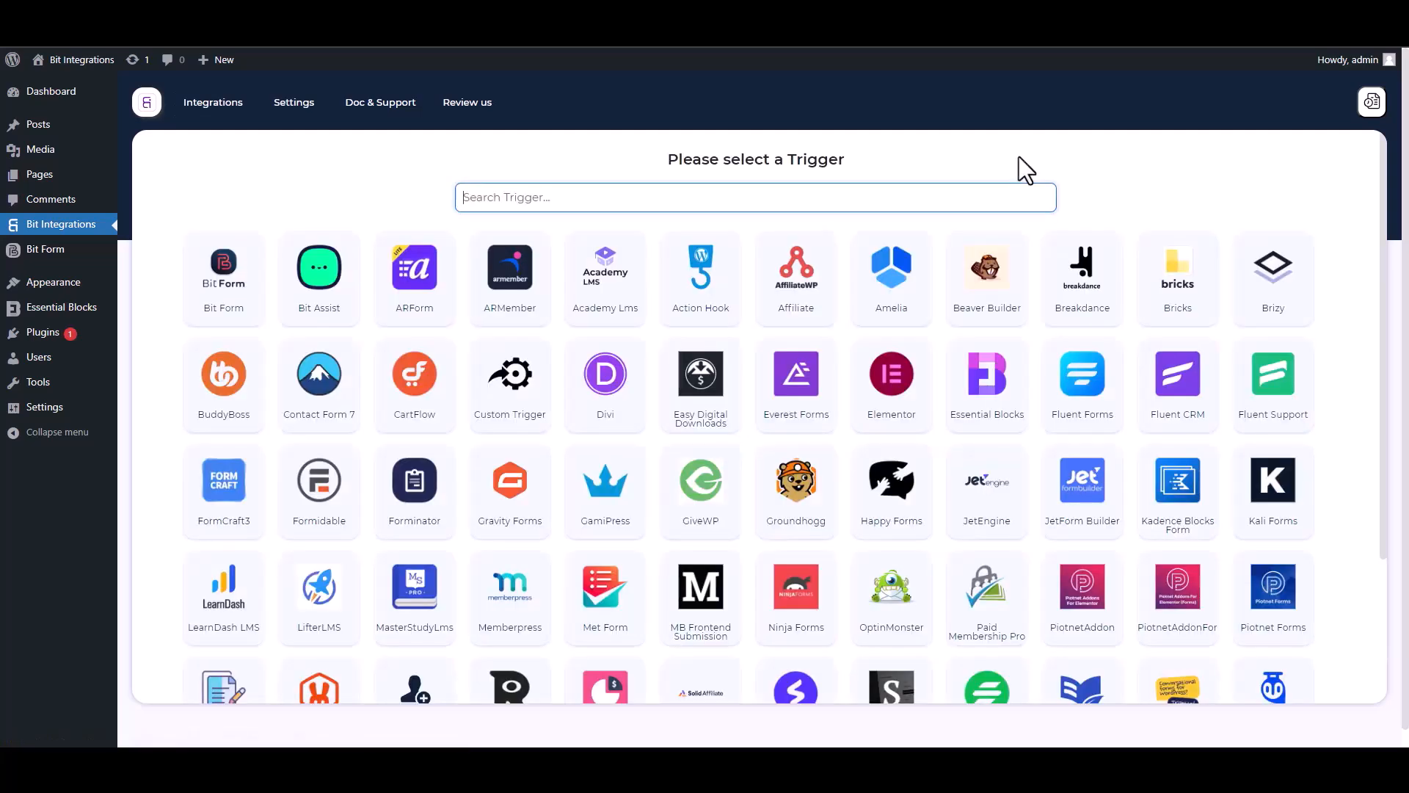
Find and choose Essential Blocks as the integration trigger, and start fetching its form data.
type("ess")
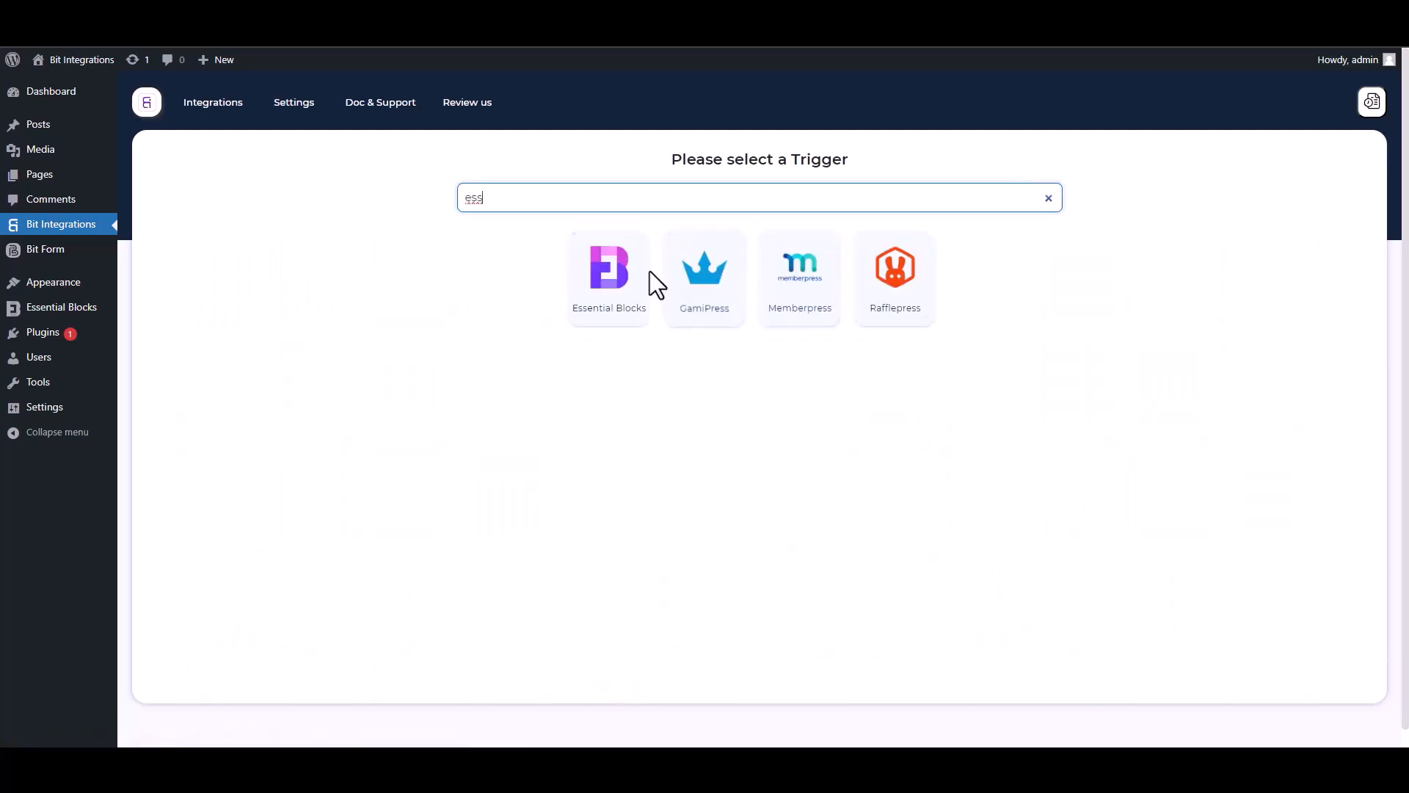
left_click(604, 323)
left_click(756, 344)
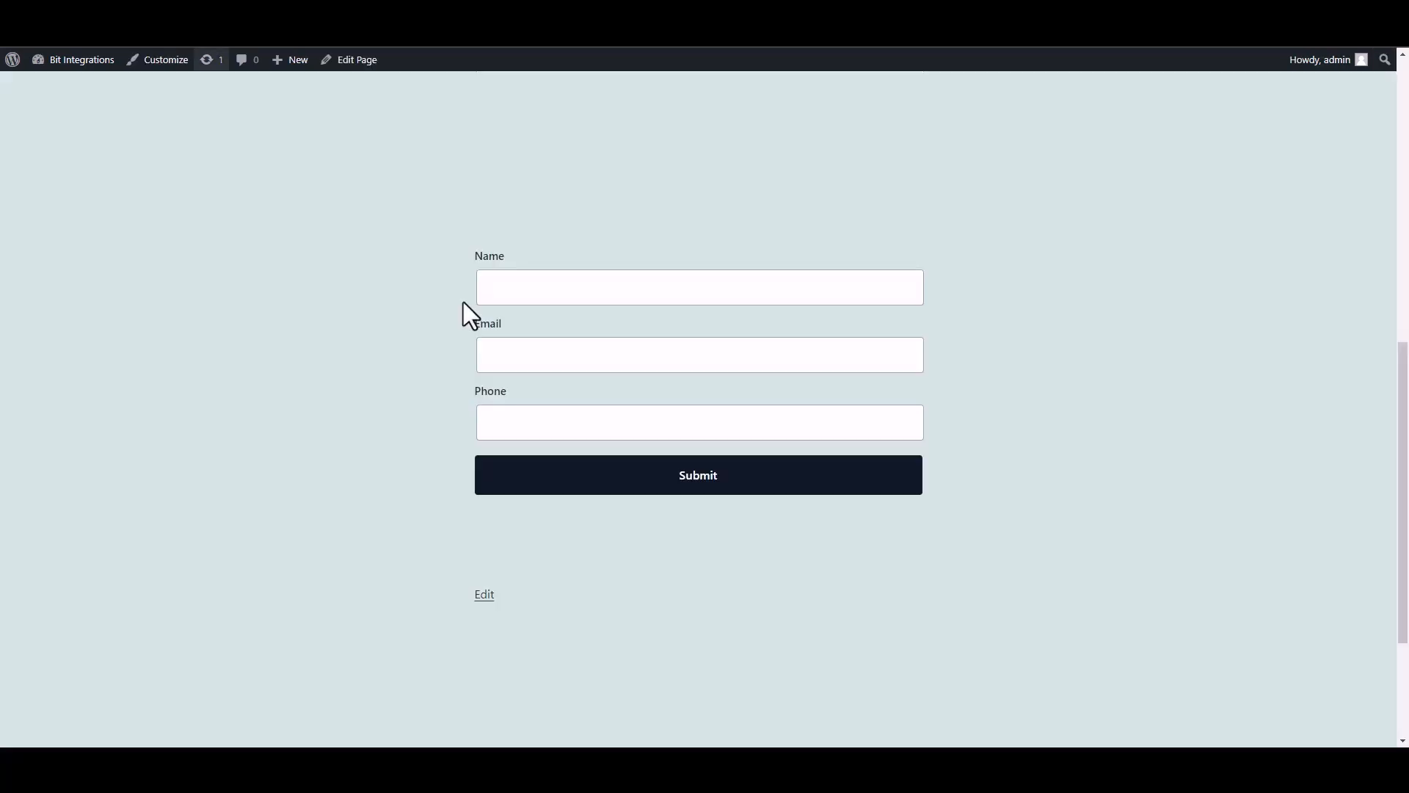
Fill in the website form with the name "test", a test email address and a phone number, and submit it.
left_click(604, 302)
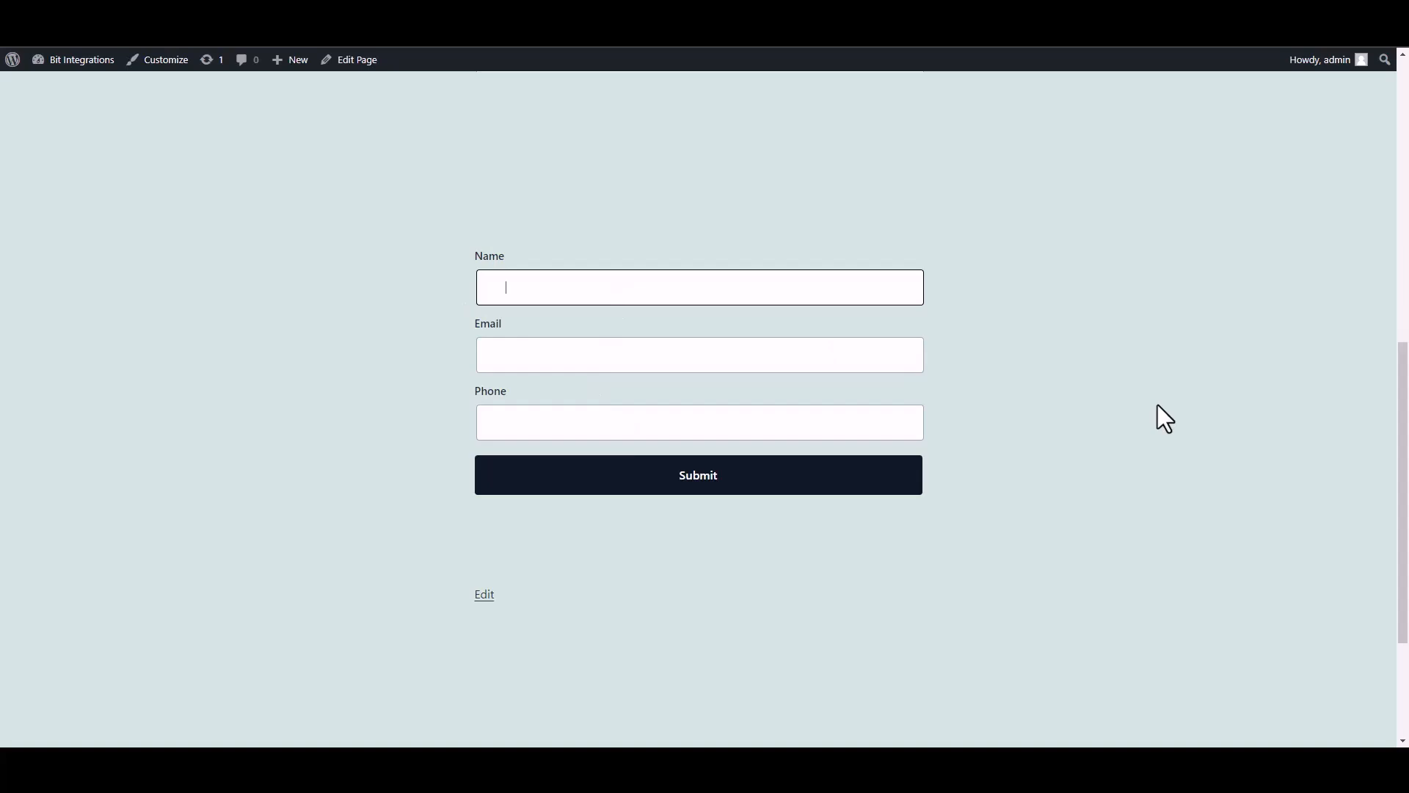
left_click(843, 359)
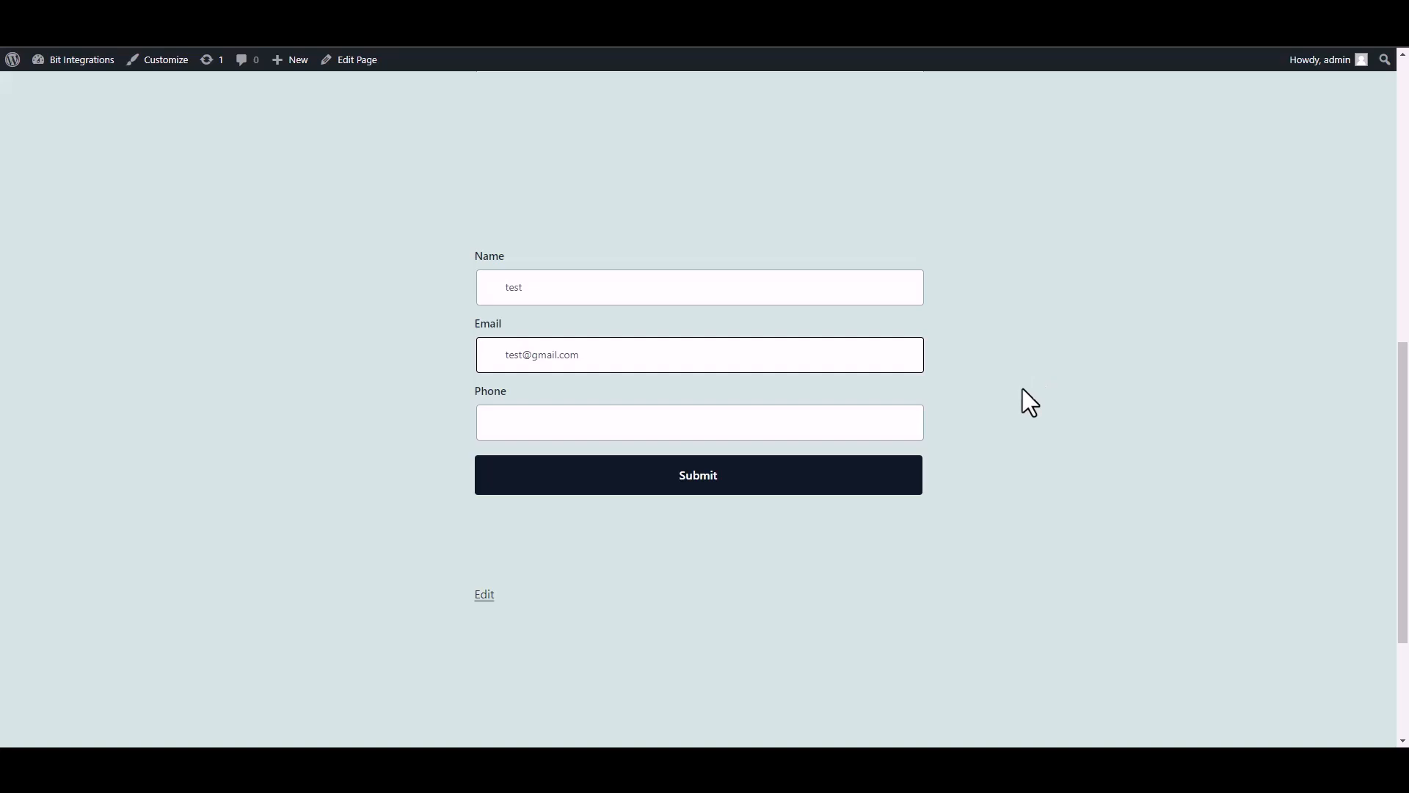
left_click(846, 431)
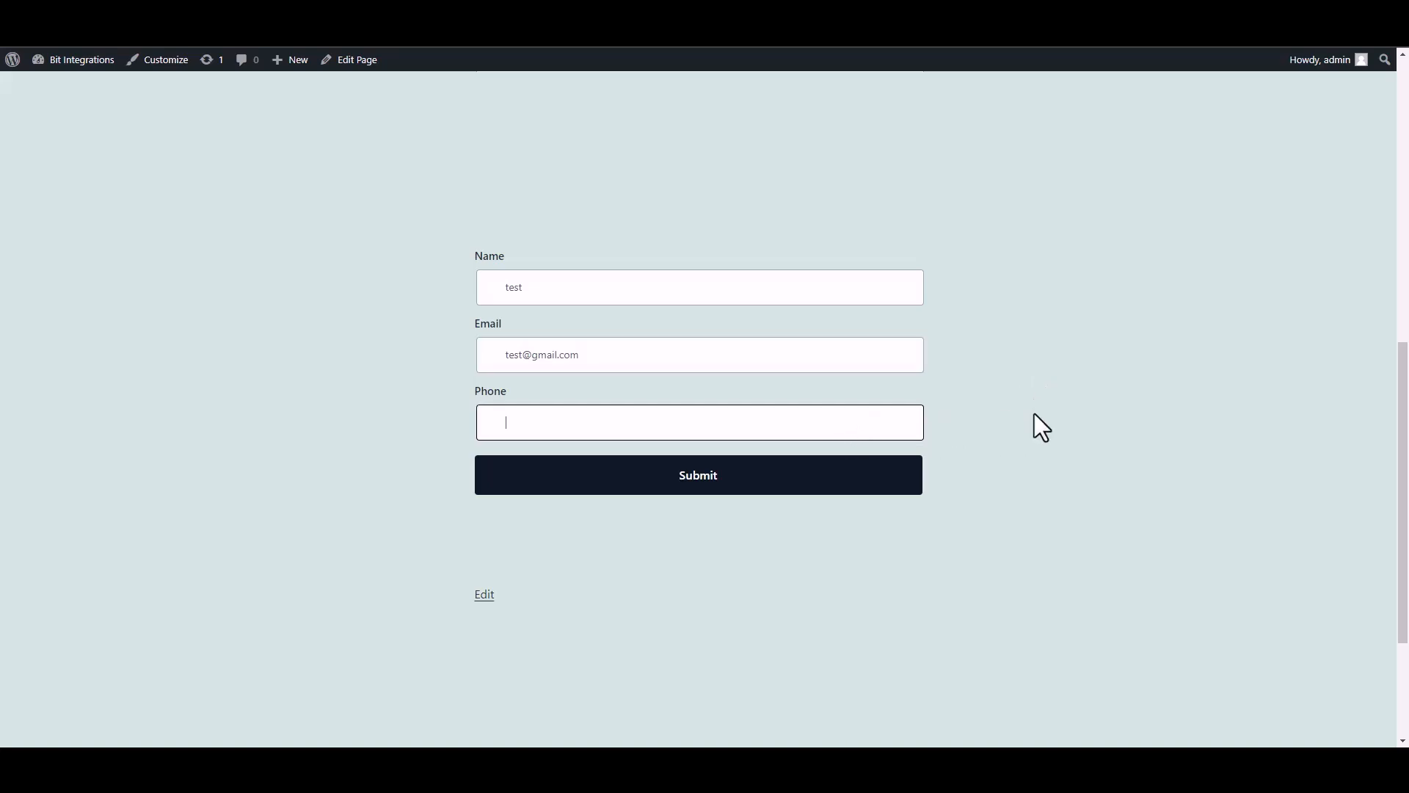
type("58566255")
left_click(890, 476)
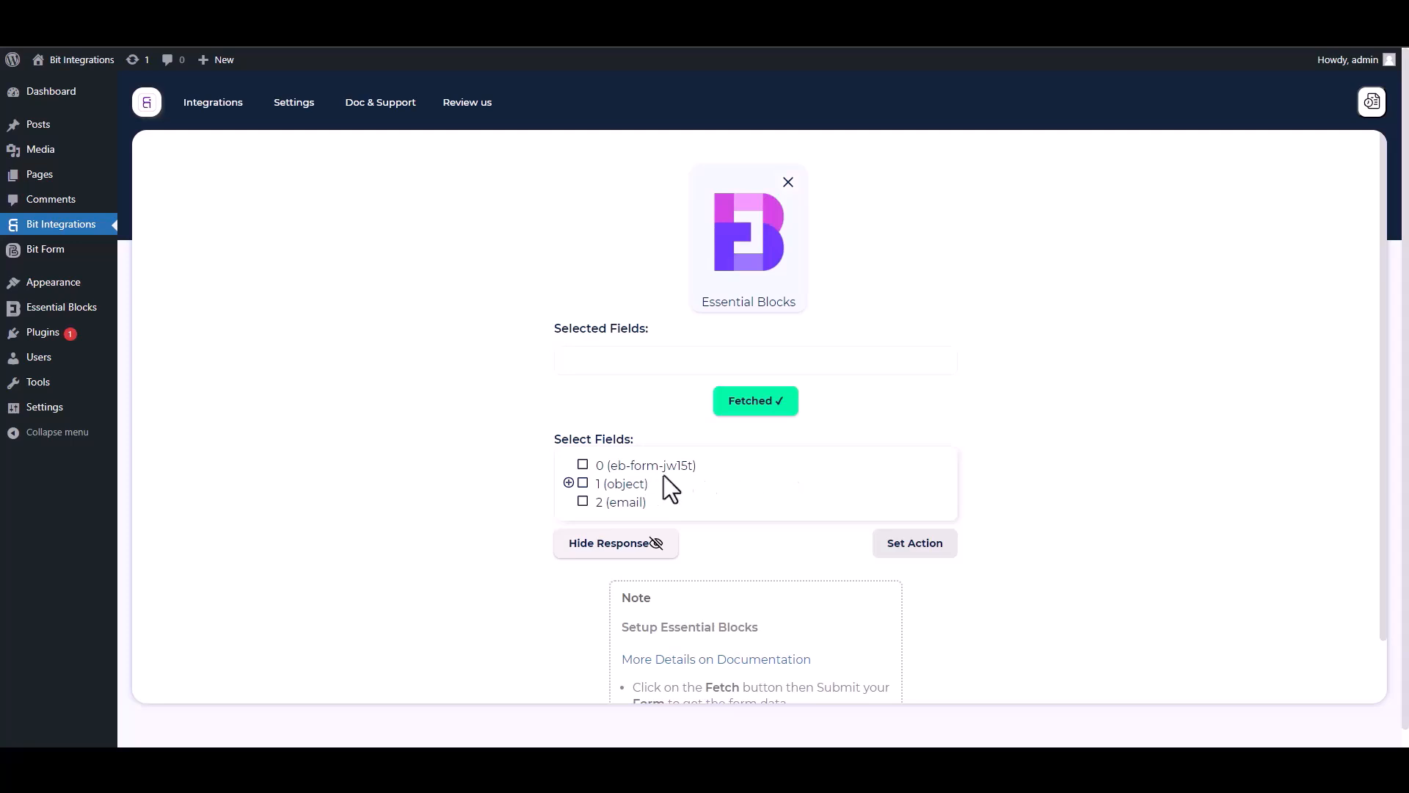
Select field 0 and the Name, Email and Phone fields of object 1 from the fetched response.
left_click_drag(712, 471, 590, 467)
left_click(584, 466)
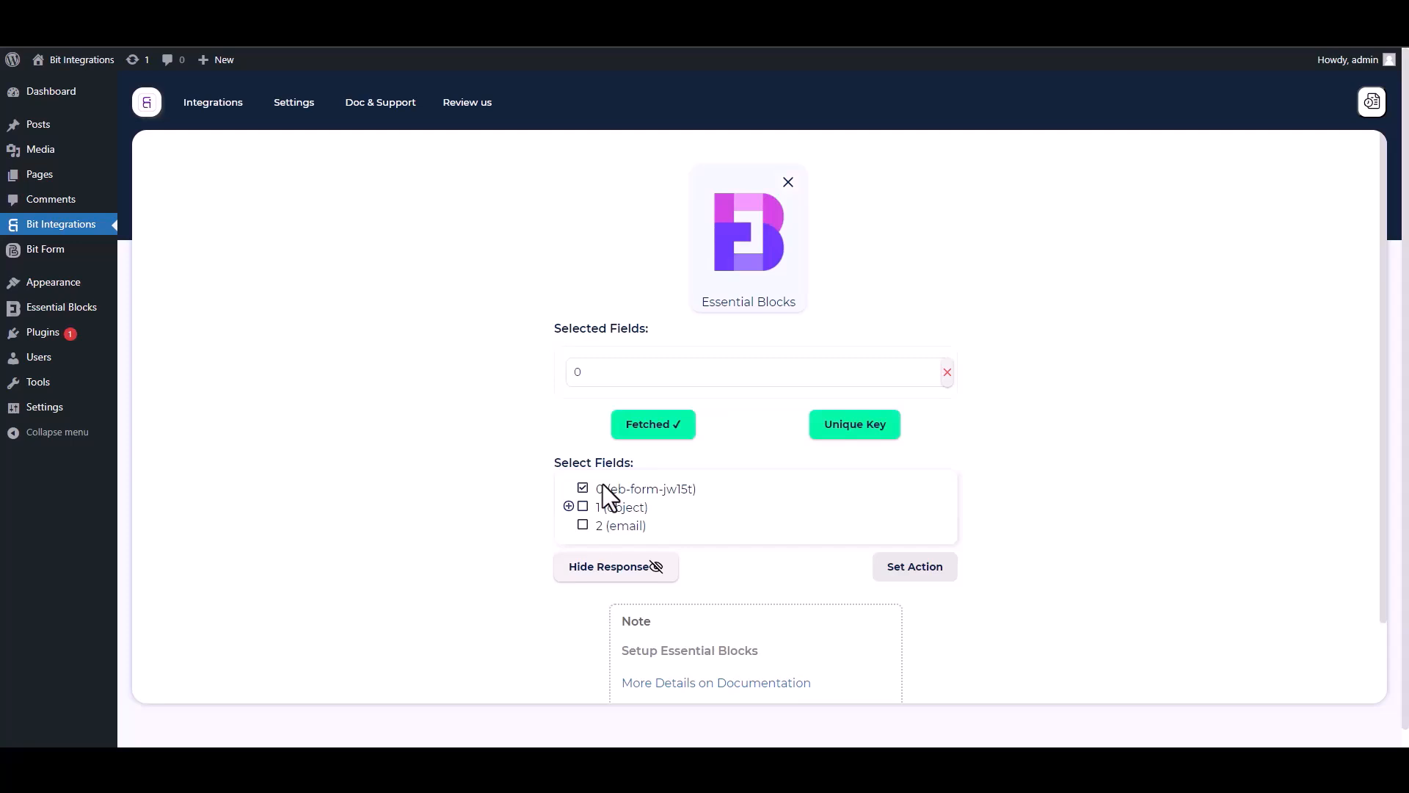
left_click(570, 507)
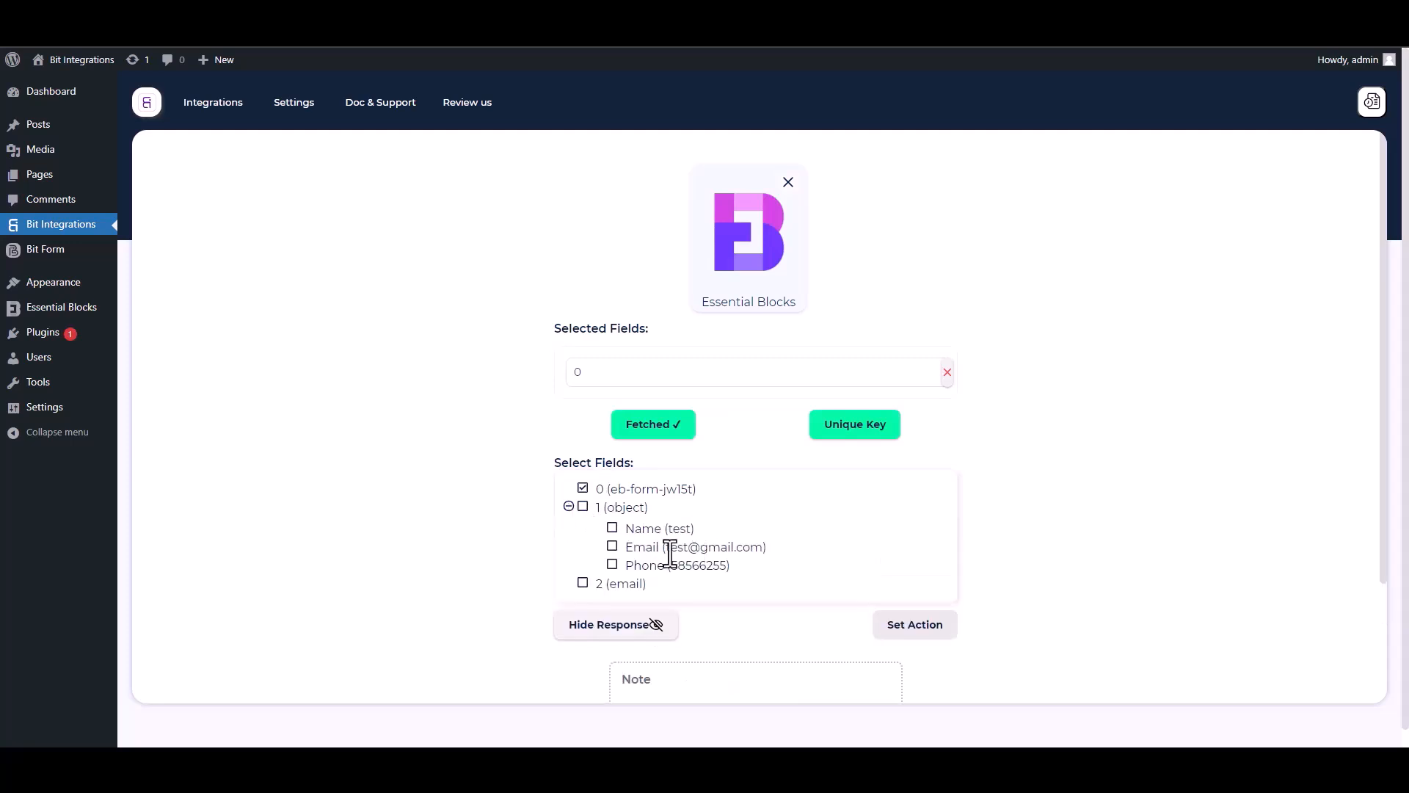
left_click(613, 530)
left_click(612, 584)
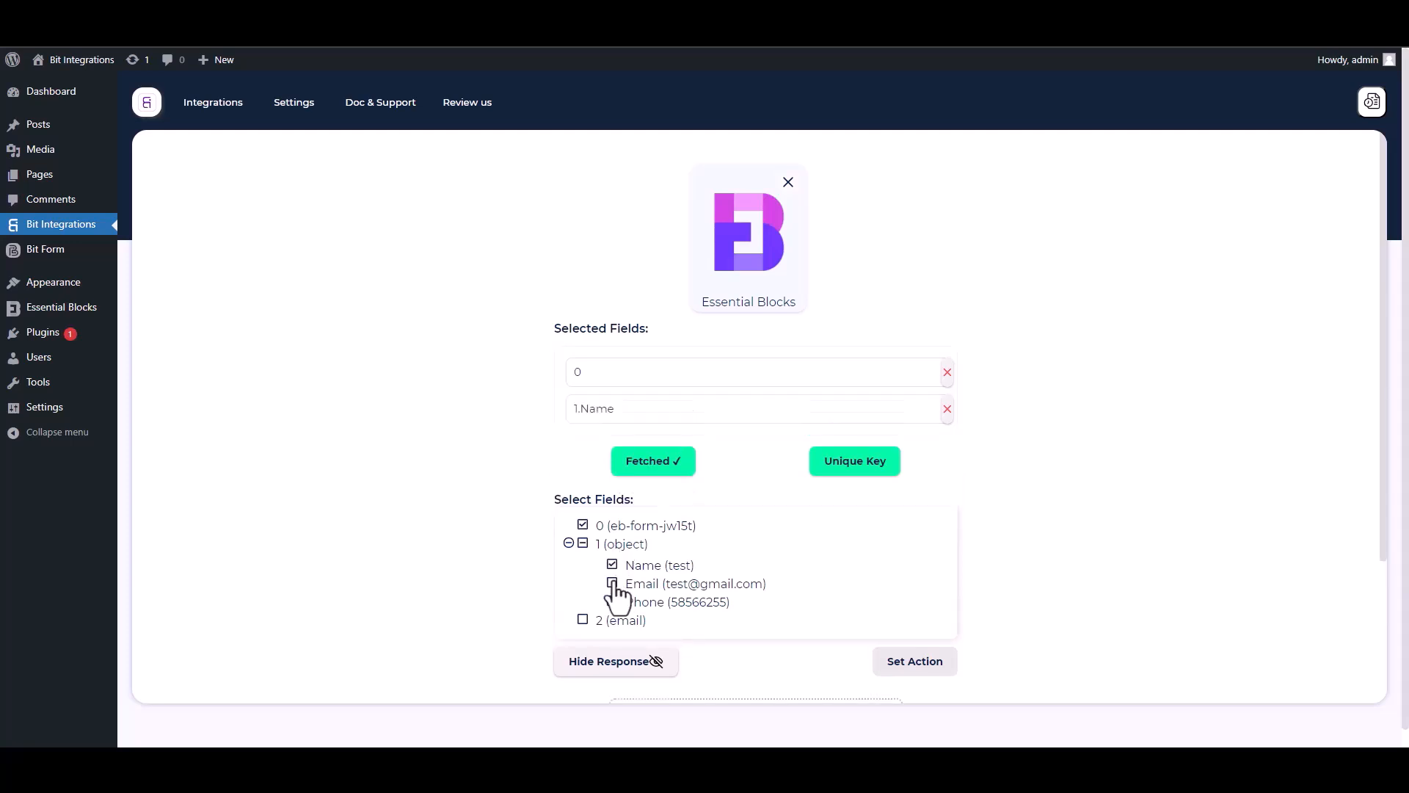
left_click(613, 638)
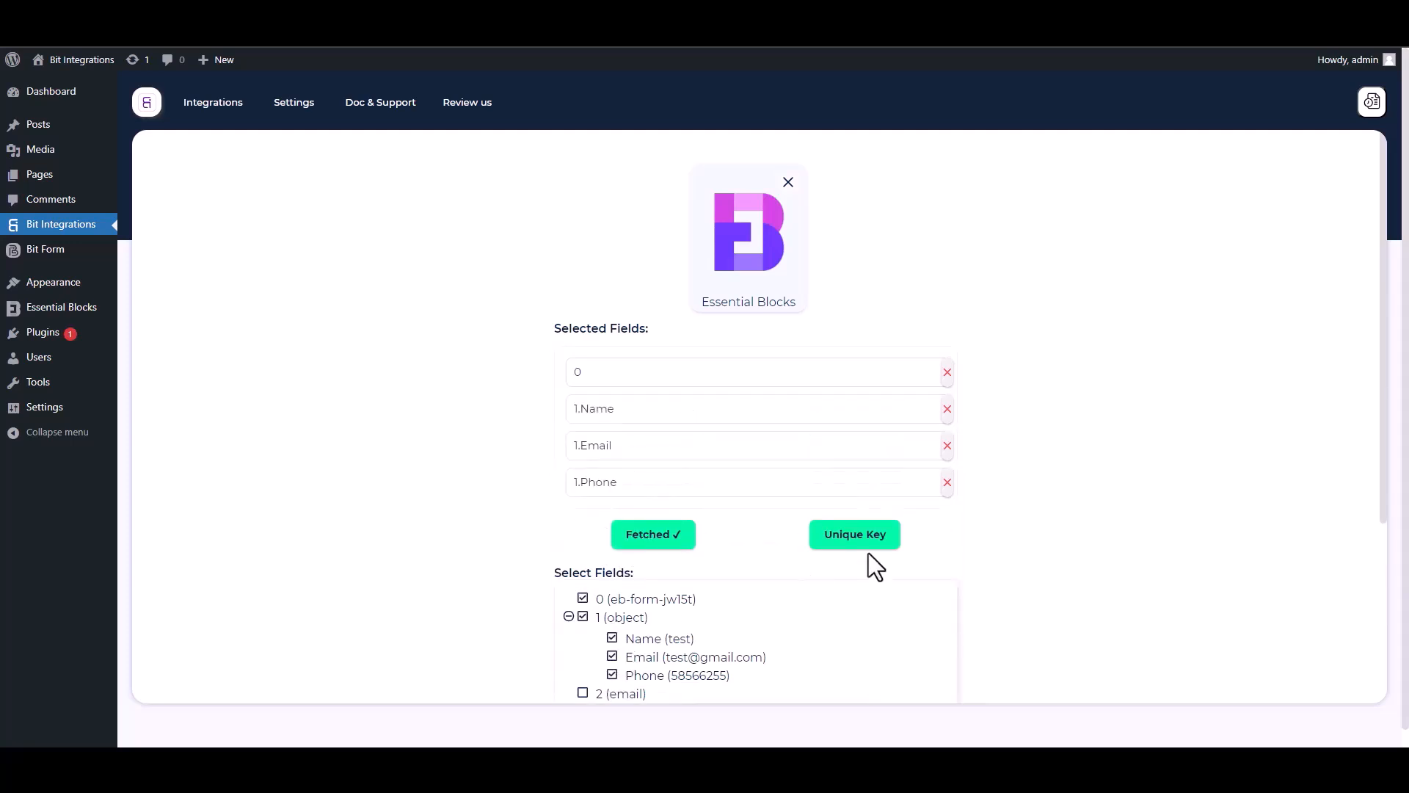
Set field 0 as the primary key for the Essential Blocks trigger.
scroll(1387, 494, "down", 2)
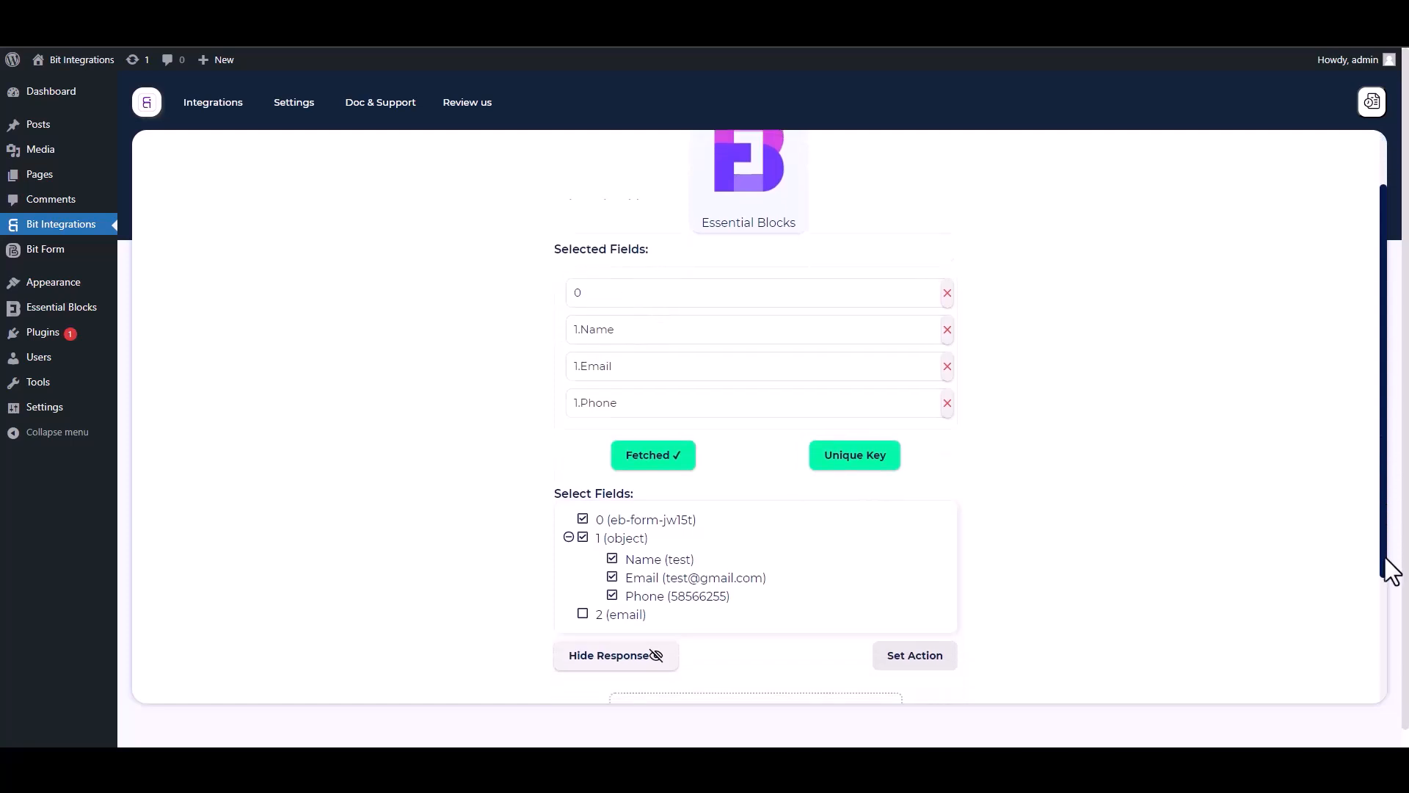
left_click(860, 397)
left_click(694, 403)
left_click(593, 441)
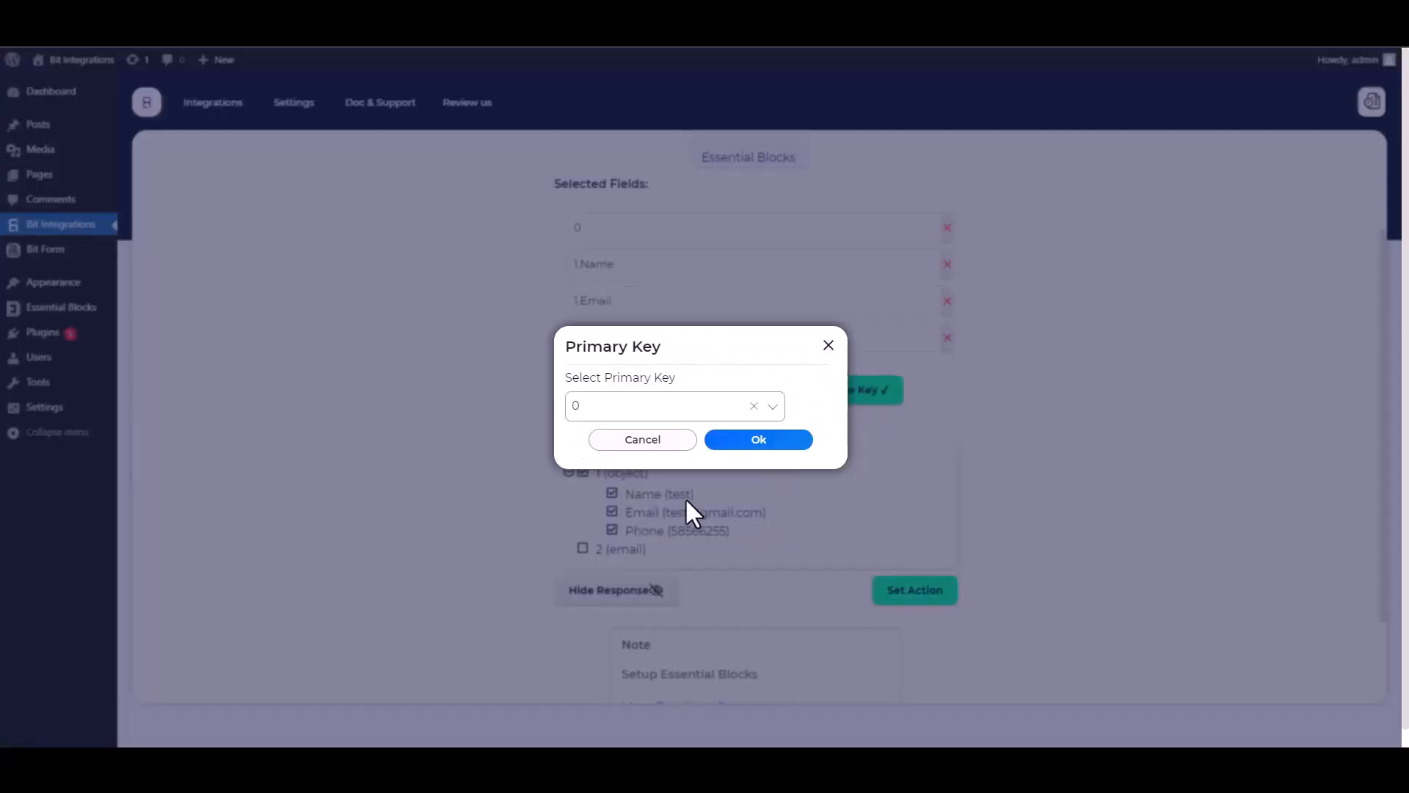
left_click(756, 440)
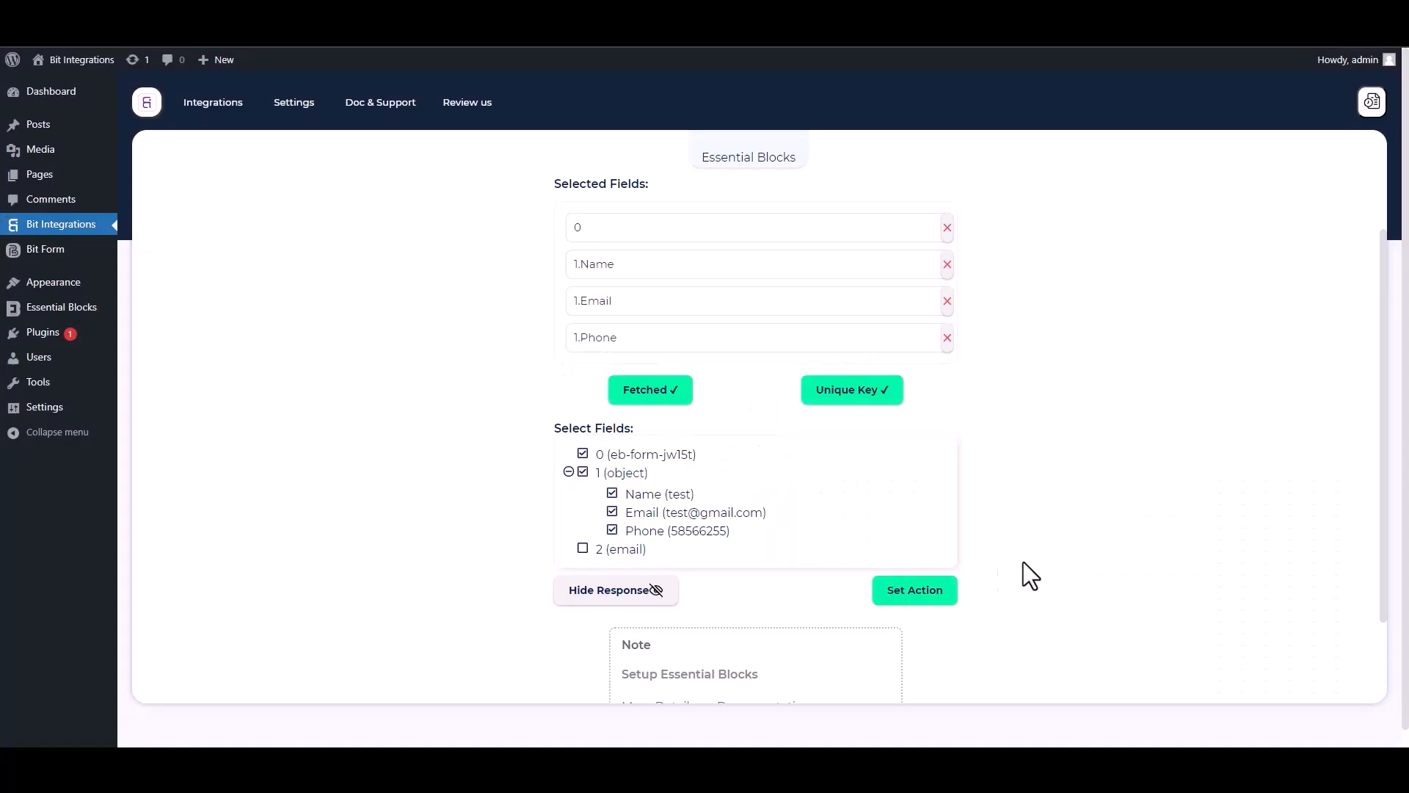
Proceed to the action selection, search for "google calendar" and choose Google Calendar as the action.
left_click(955, 596)
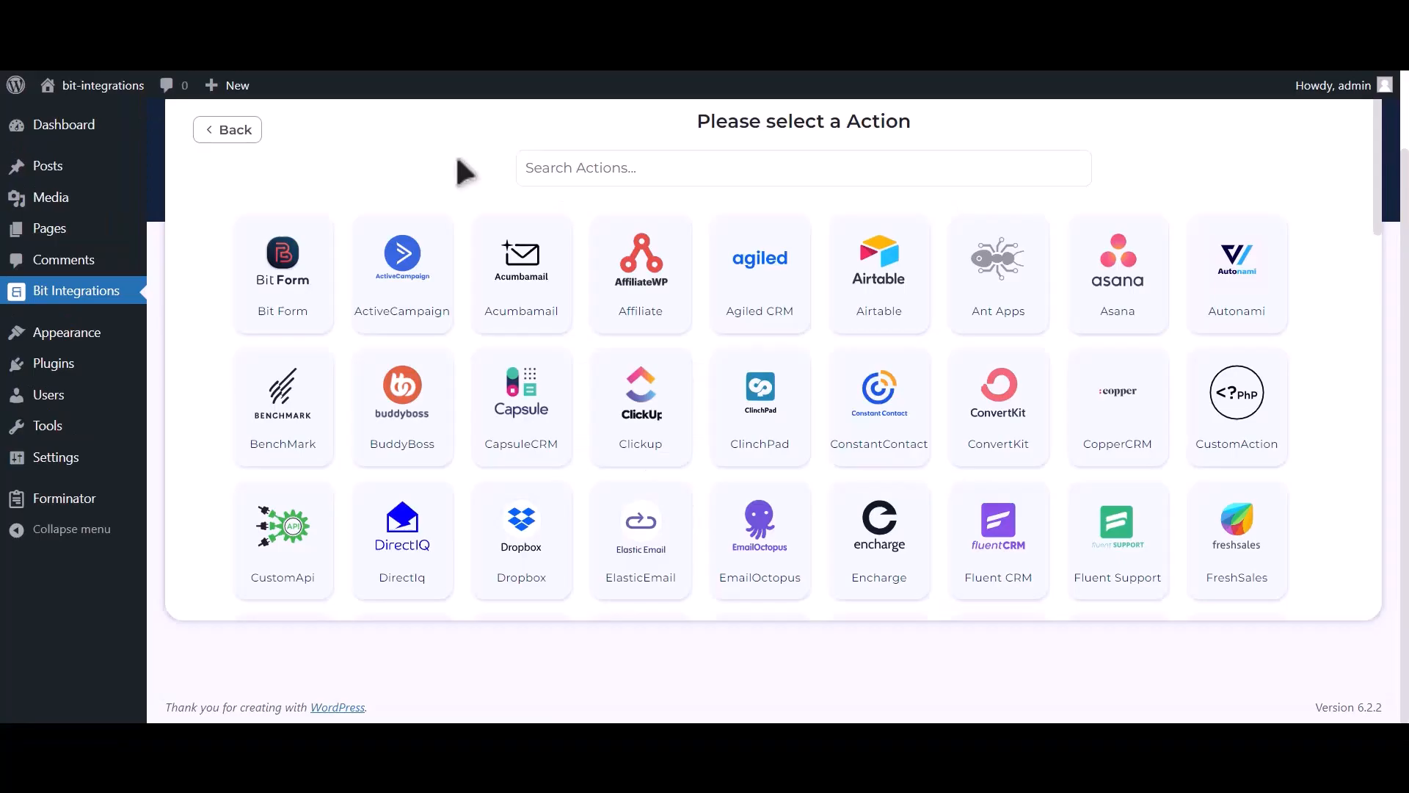
left_click(621, 168)
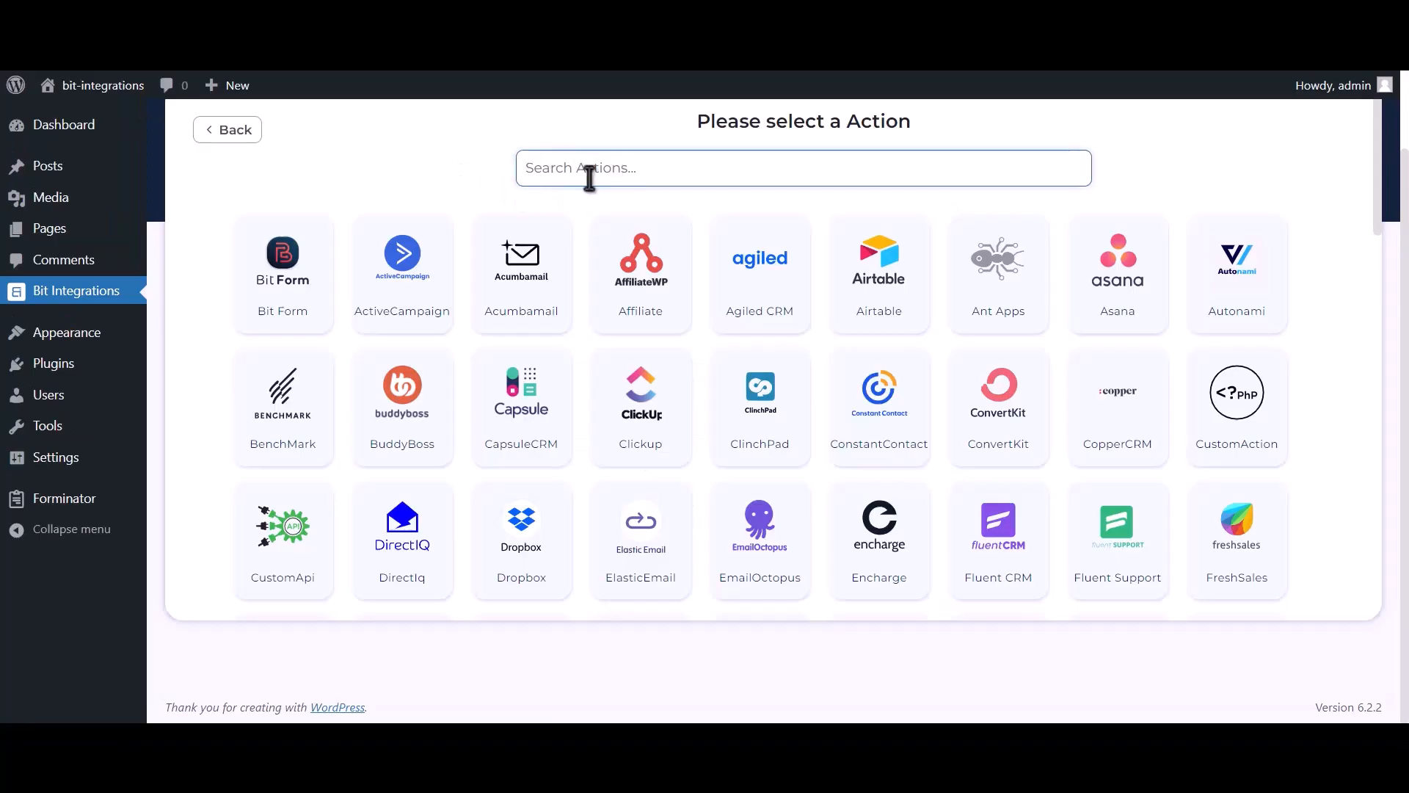
type("google calendar")
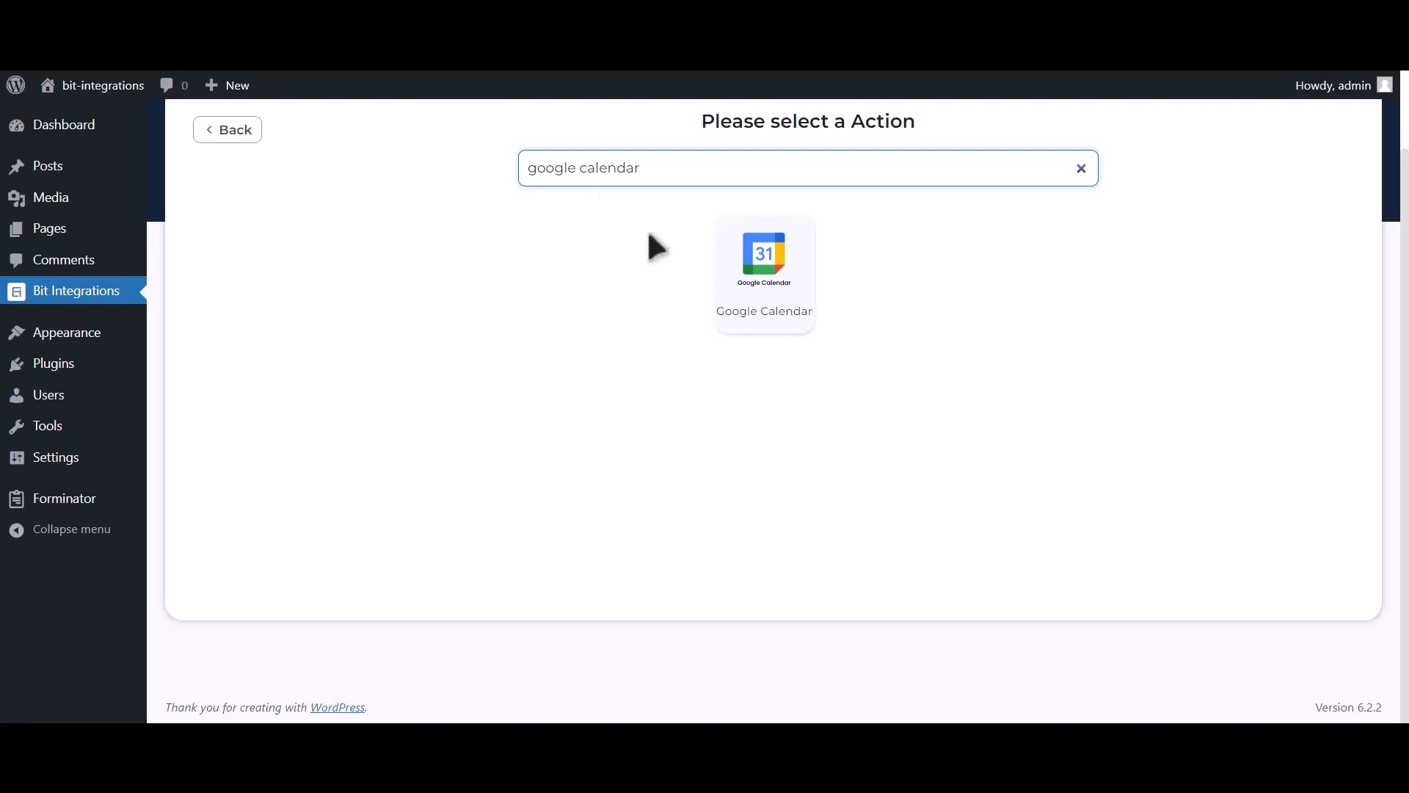
left_click(786, 305)
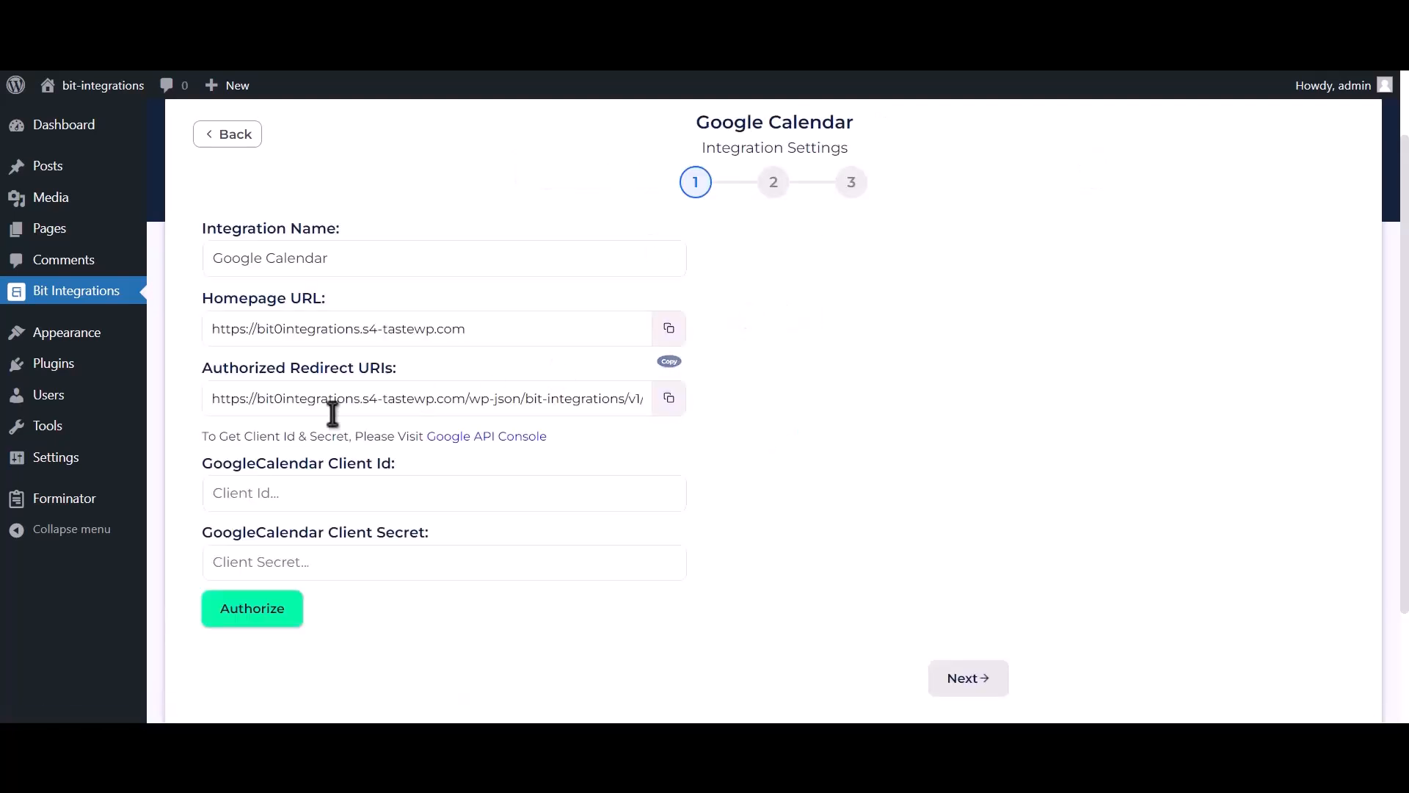
Open the linked Google API Console and create a new project named "Bit Integrations".
left_click_drag(201, 436, 423, 438)
left_click(476, 438)
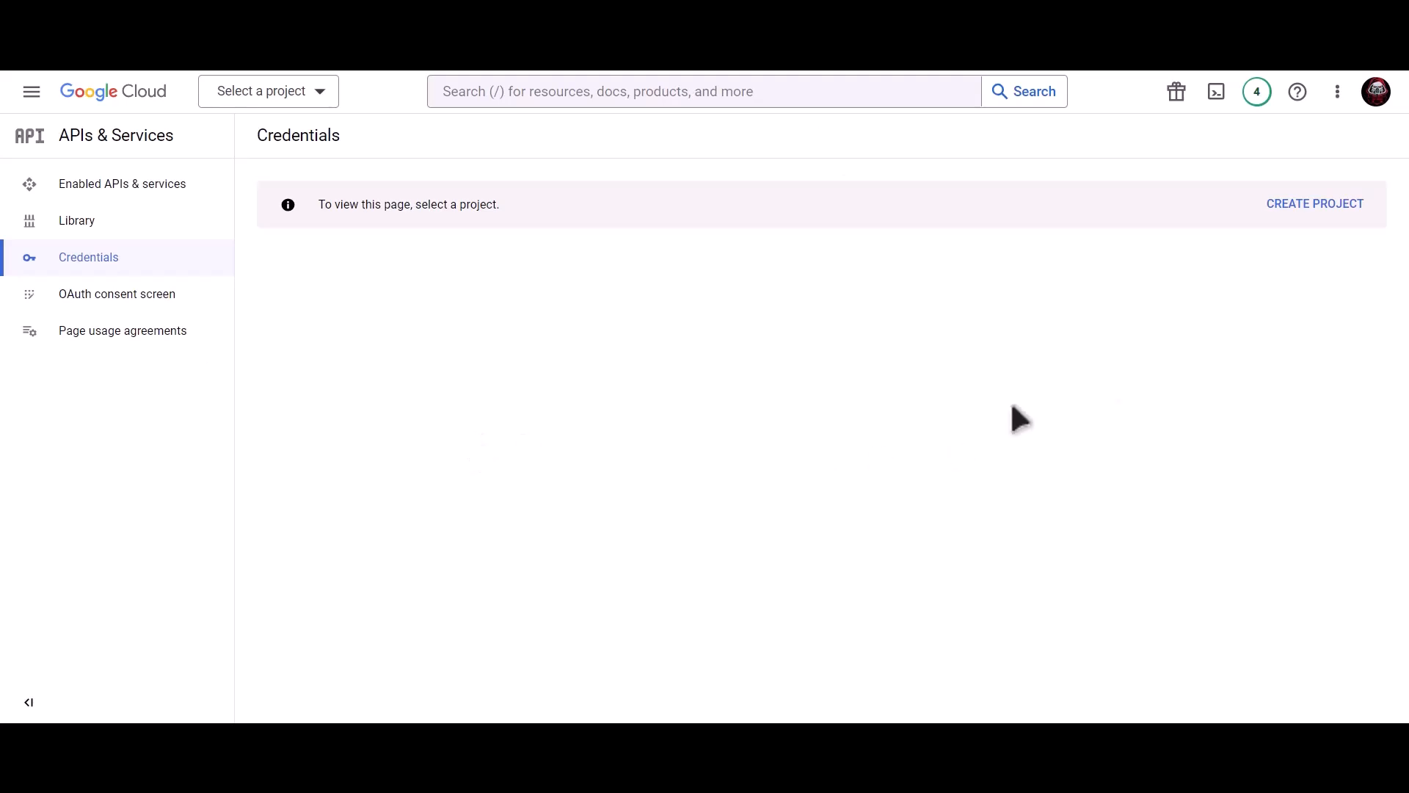
left_click(1302, 205)
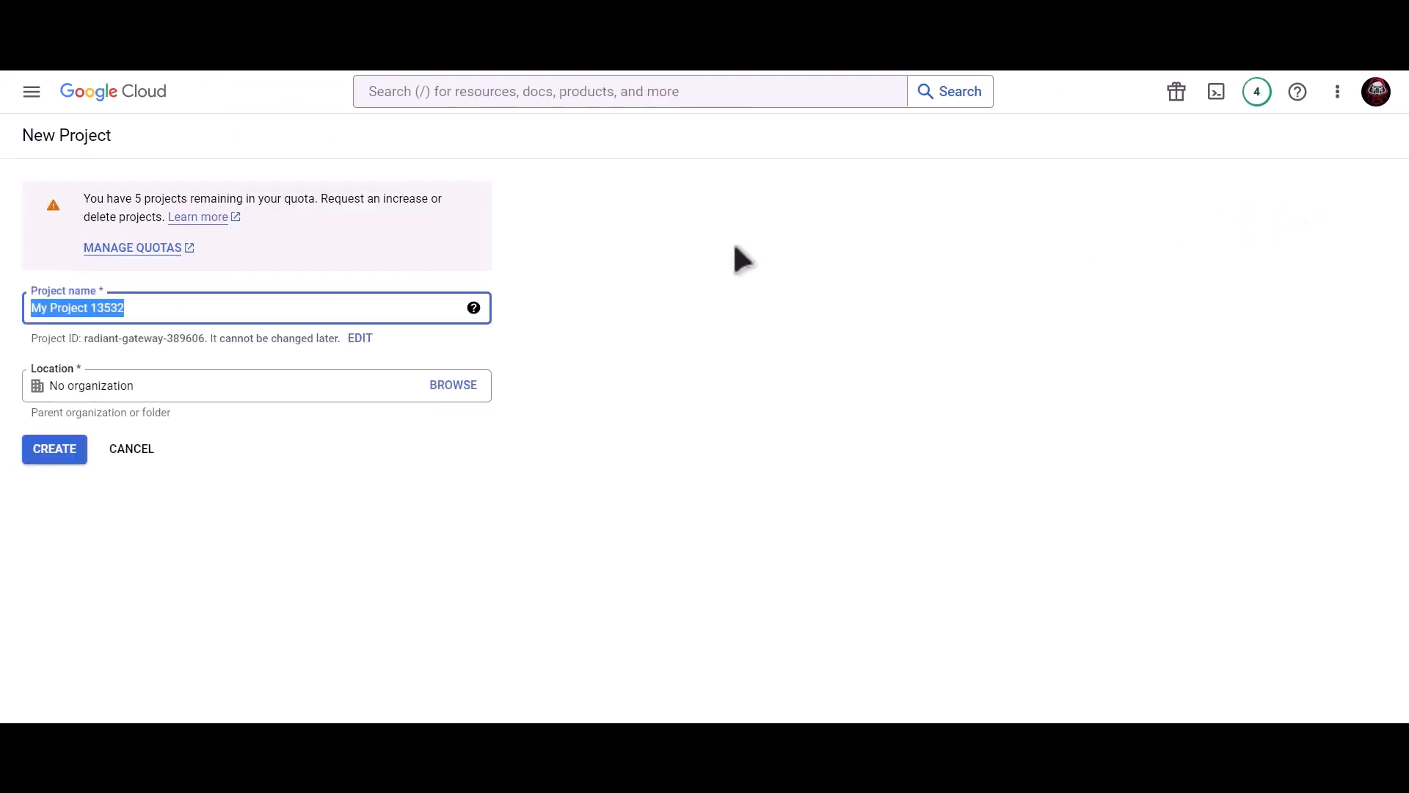
type("Bit Integ")
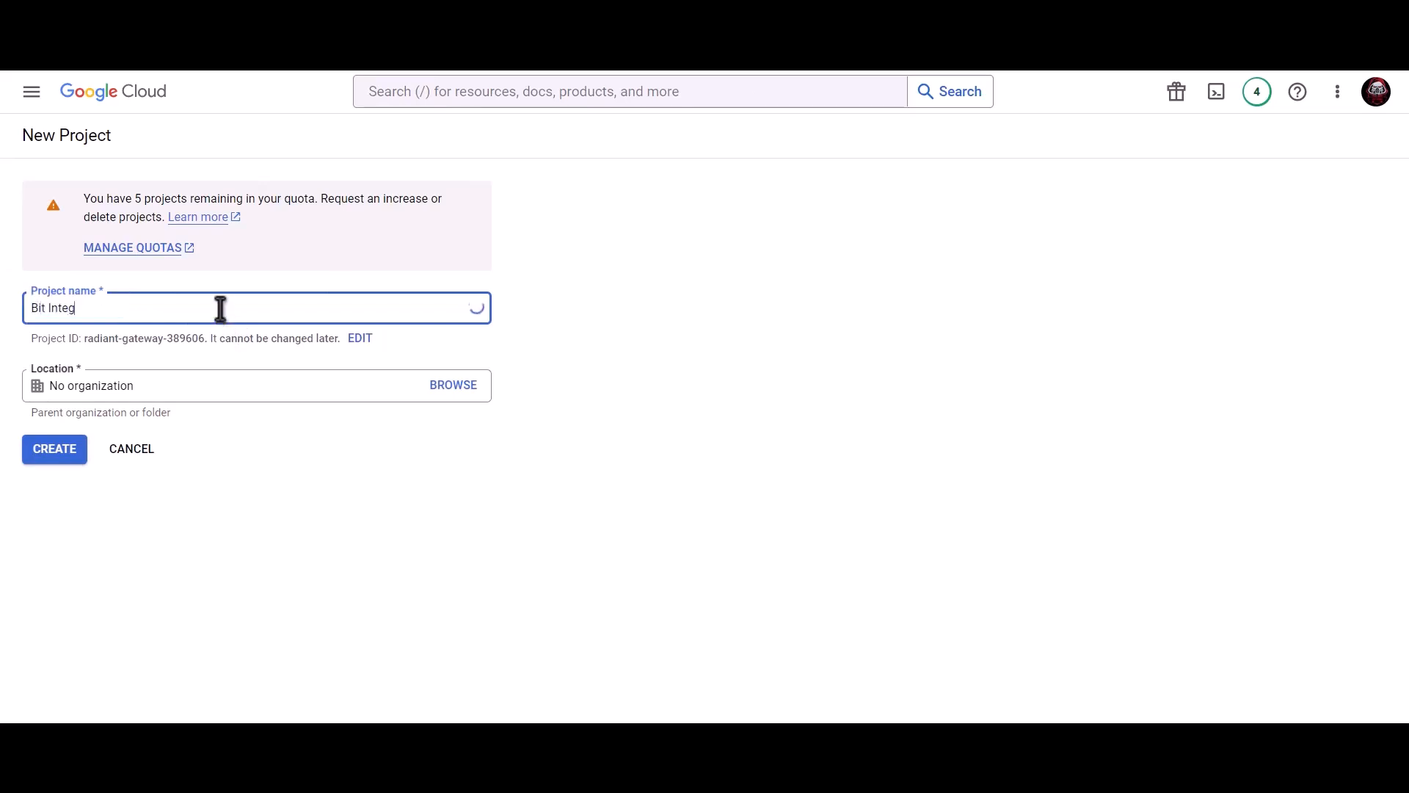
type("rations")
left_click(64, 457)
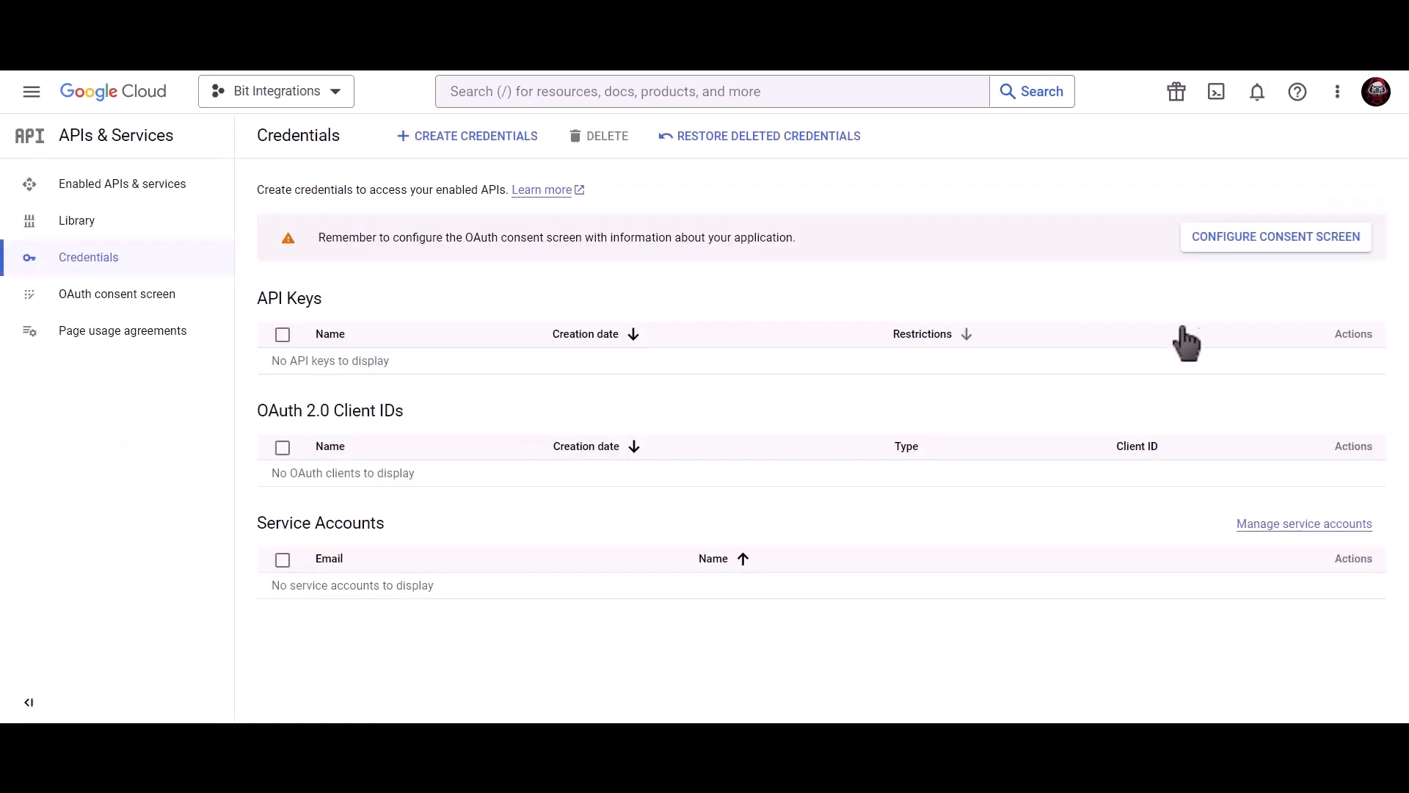
Start configuring the project's OAuth consent screen with the External user type.
left_click(1219, 237)
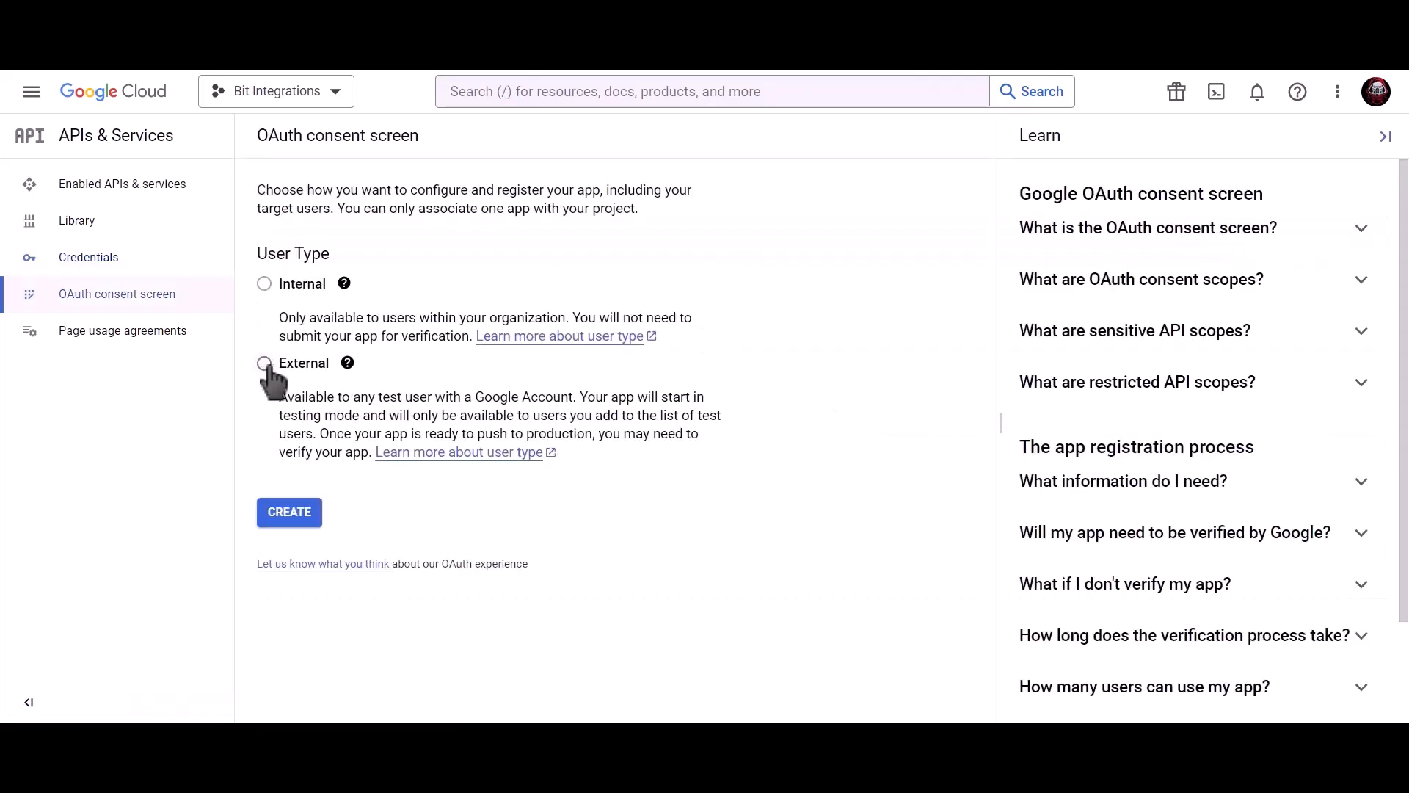
left_click(265, 364)
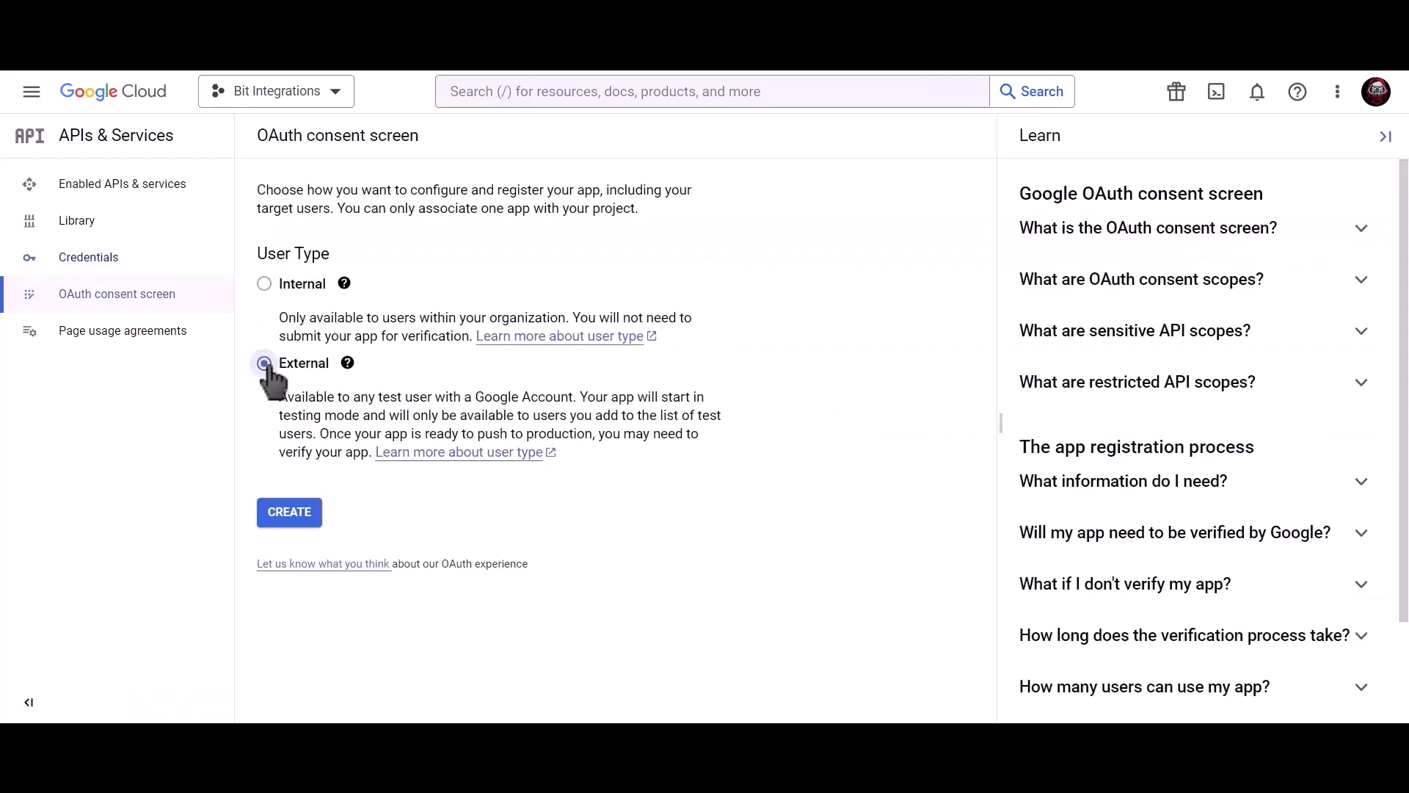
left_click(294, 523)
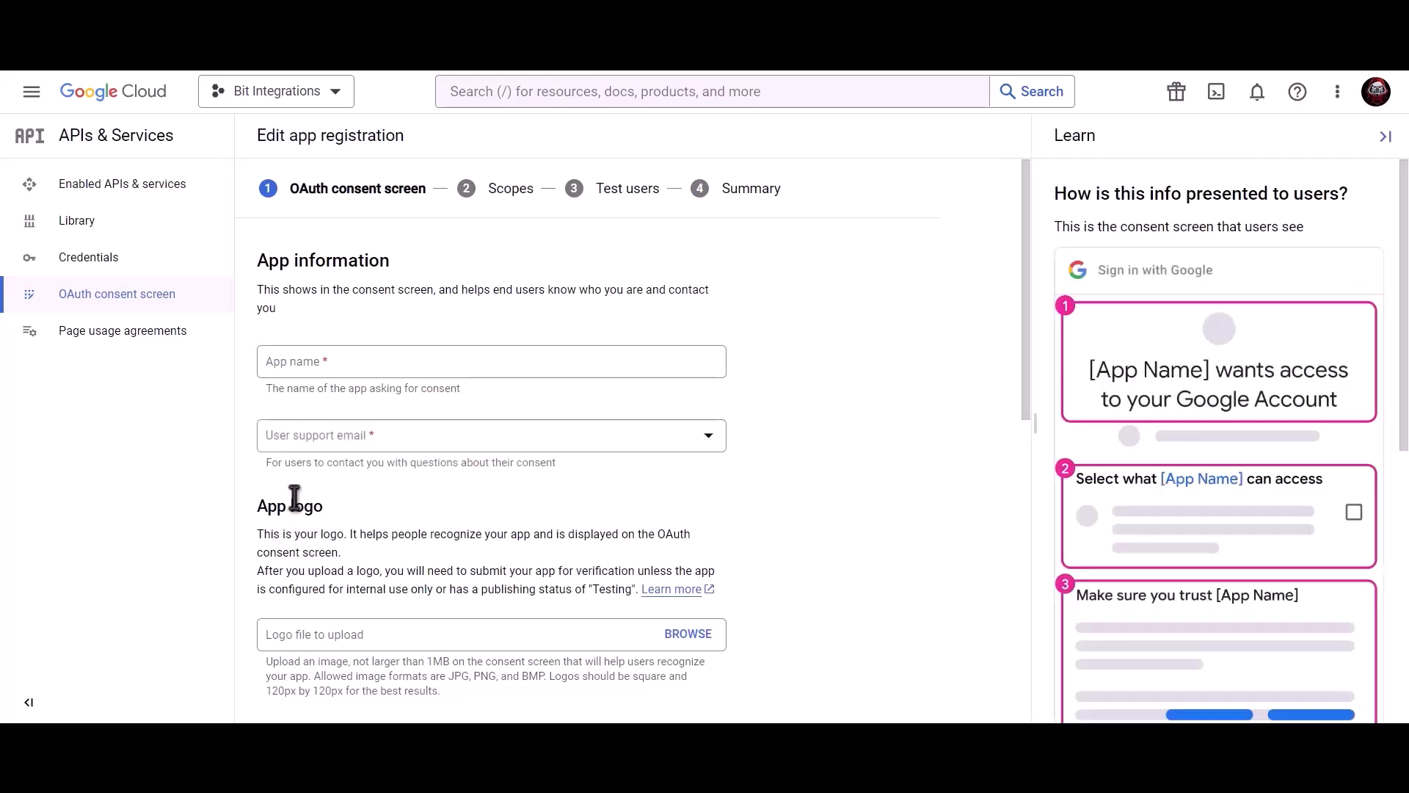
Set the app name to "Bit Integrations" and choose the user support email.
left_click(384, 365)
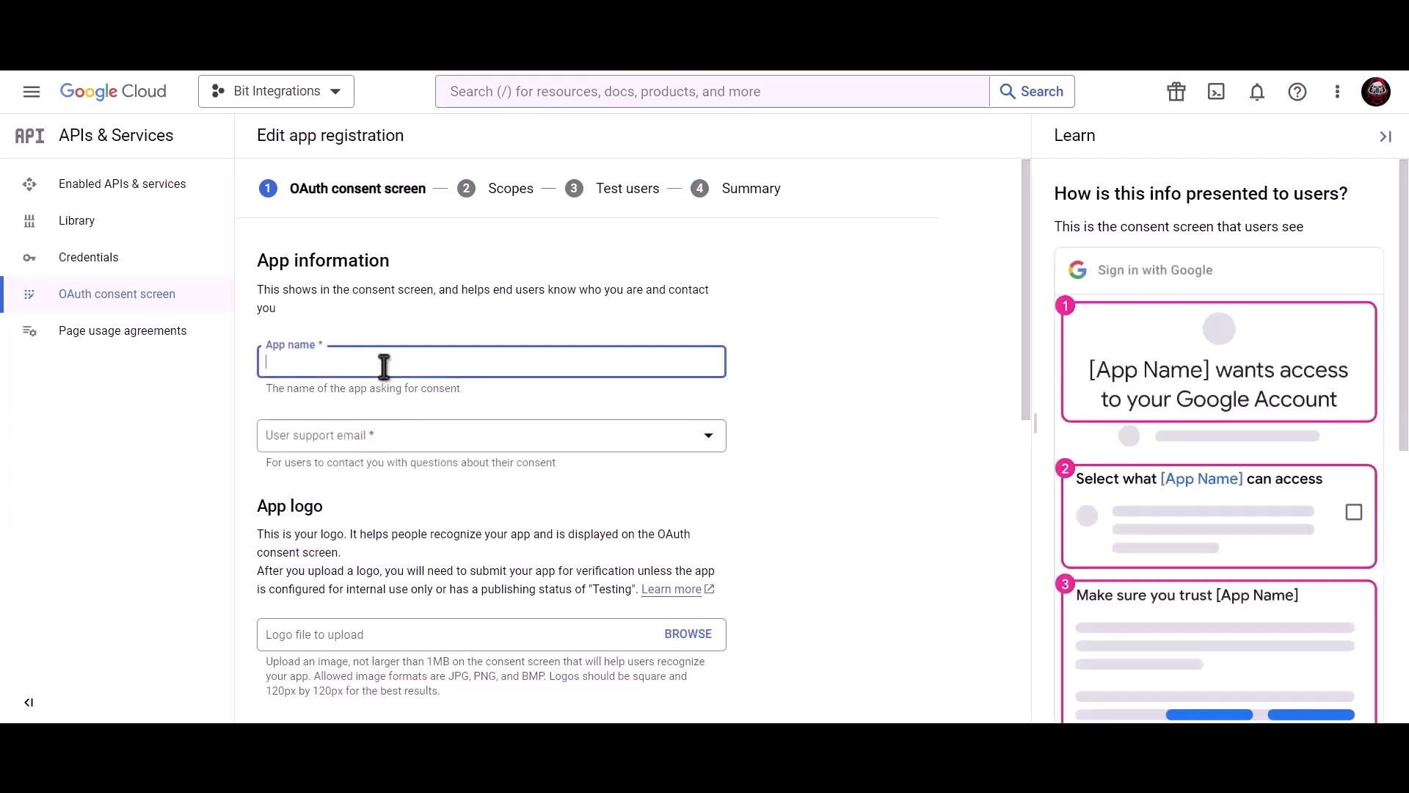
type("Bit Integrations")
left_click(383, 444)
left_click(384, 456)
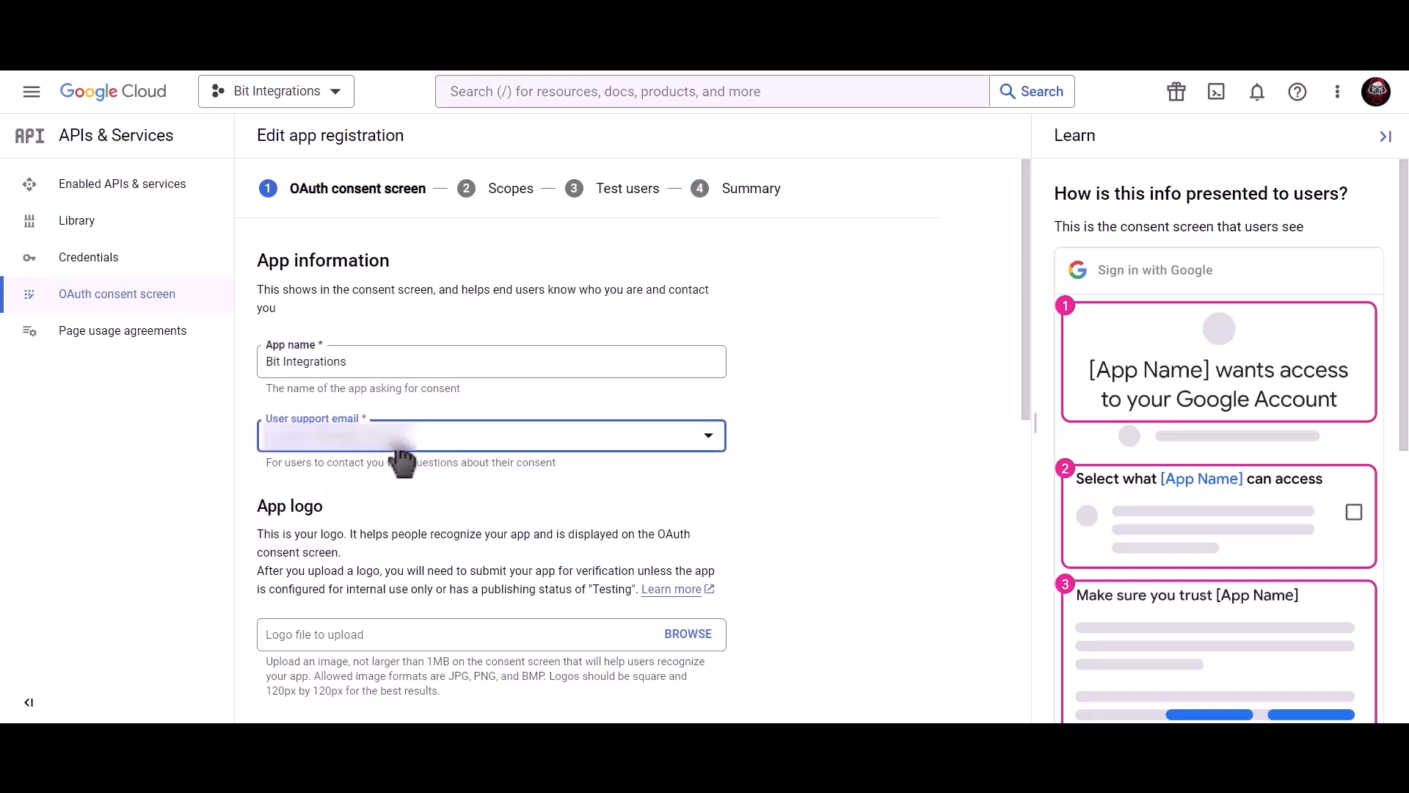
Enter the developer contact email address and save the app information to continue to the scopes.
scroll(495, 471, "down", 10)
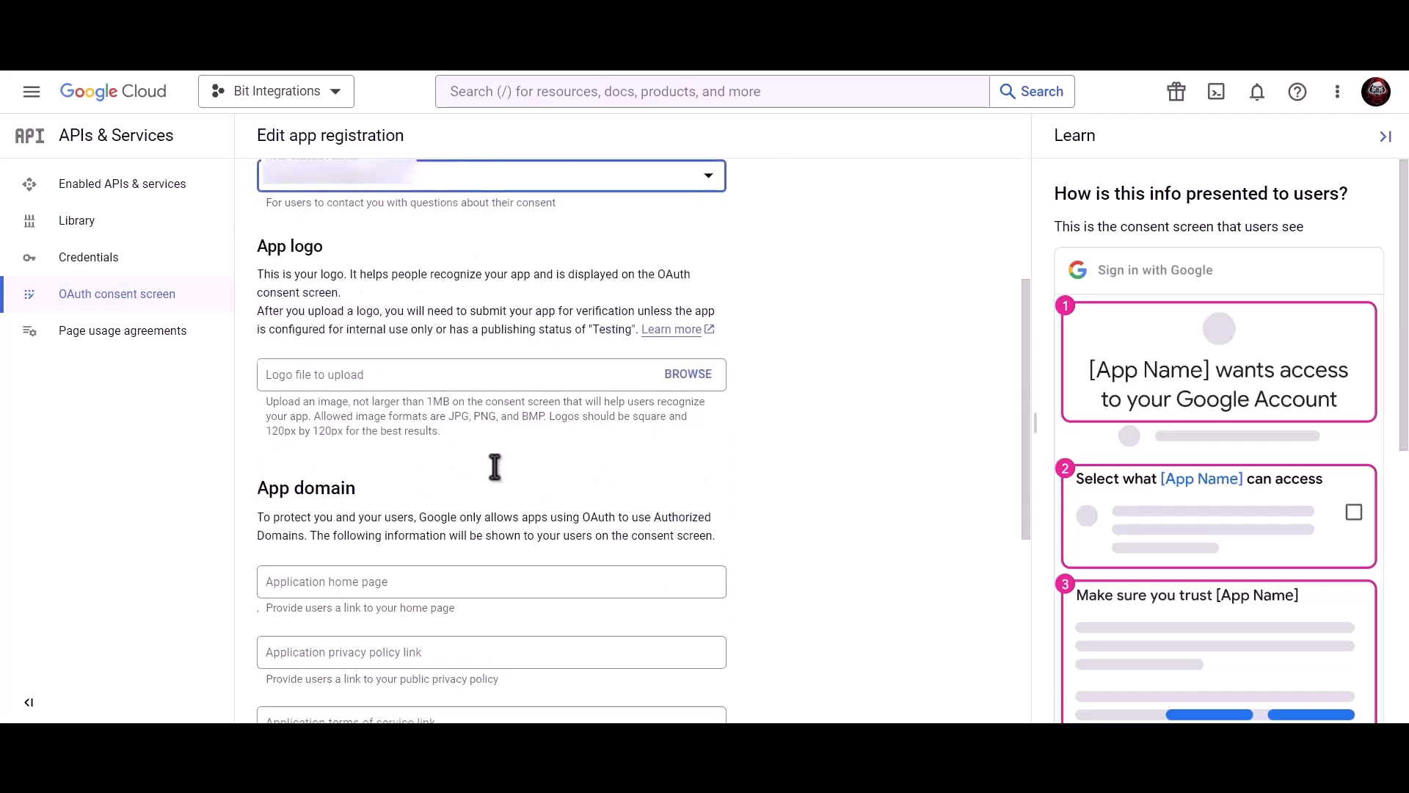
left_click(403, 614)
key("ctrl+v")
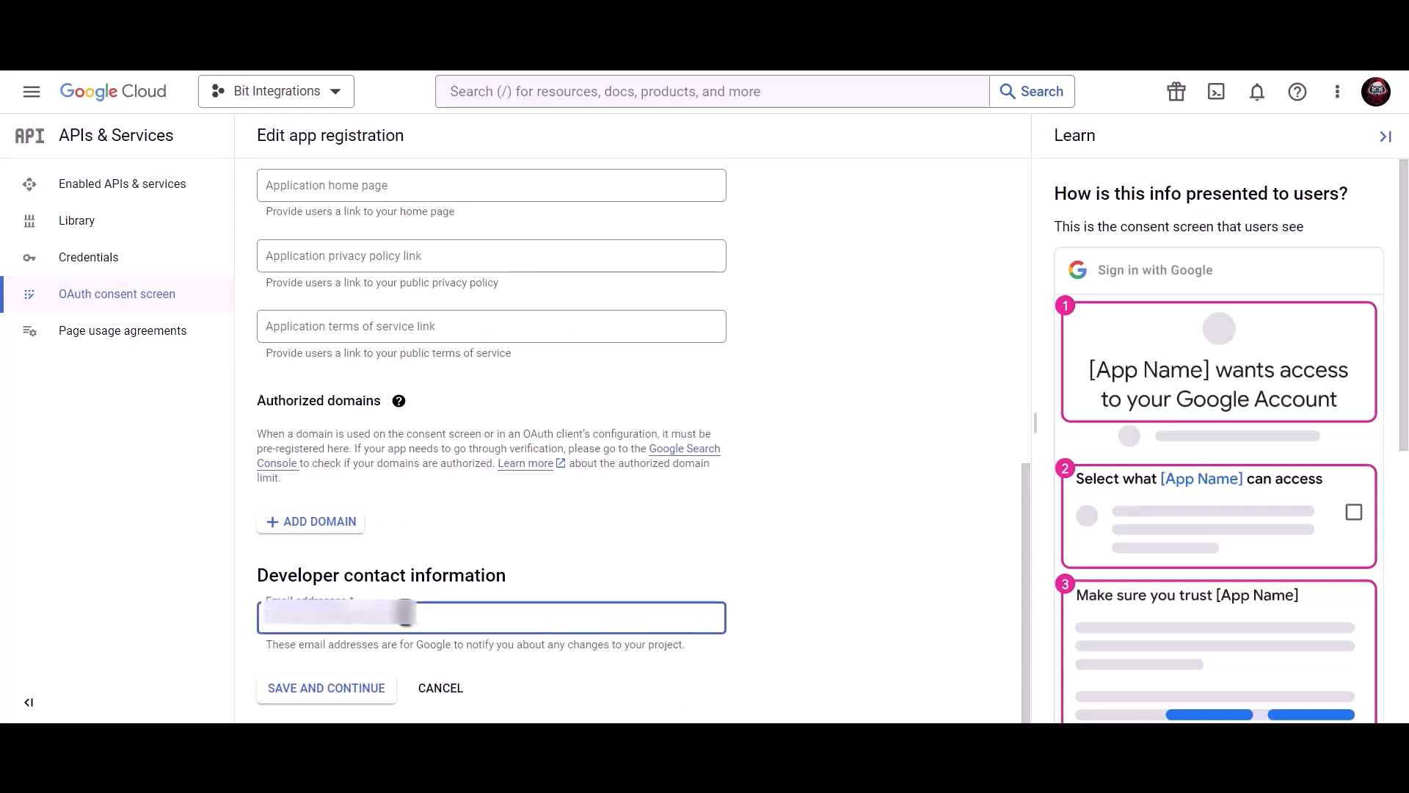
left_click(342, 697)
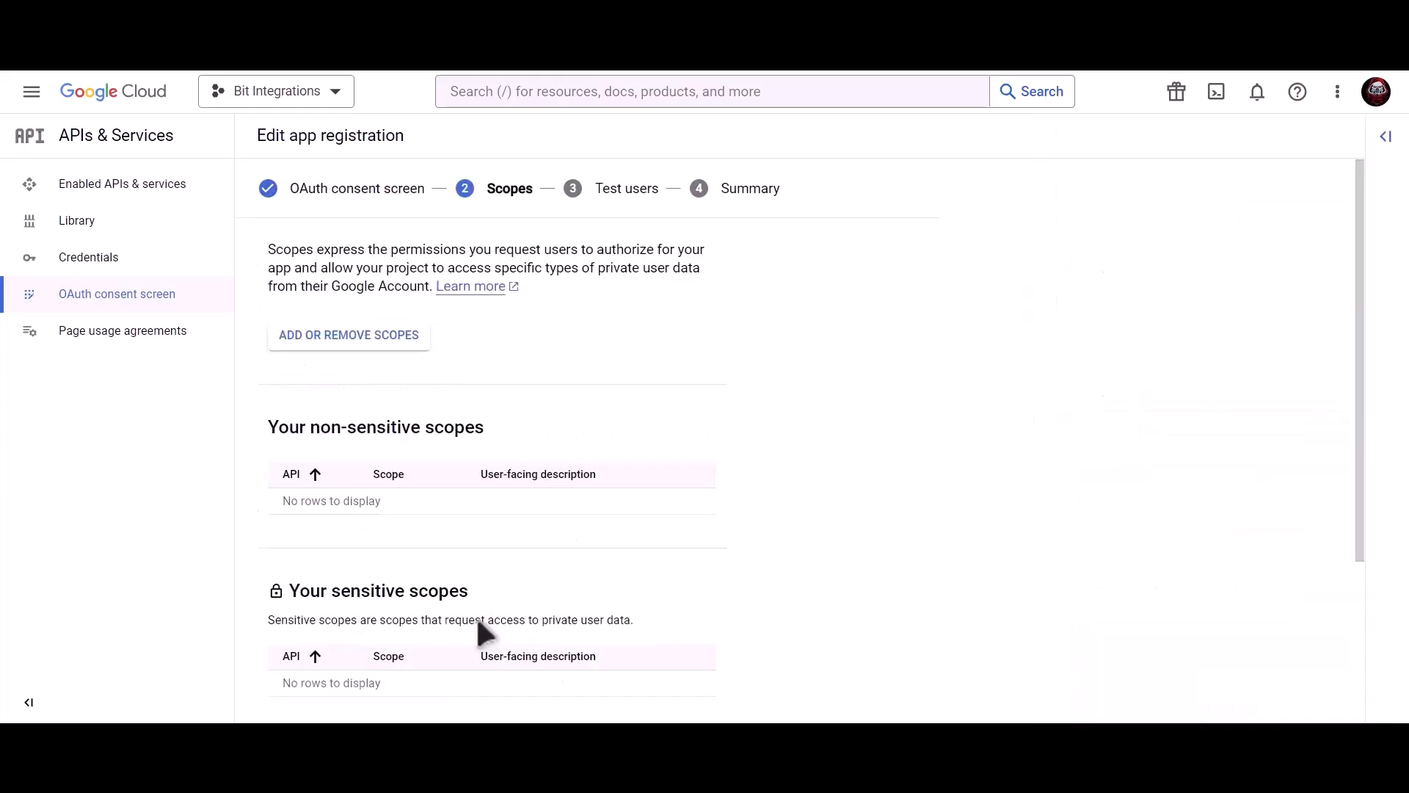
Save the scopes and test users stages of the app registration without adding any entries.
scroll(477, 624, "down", 3)
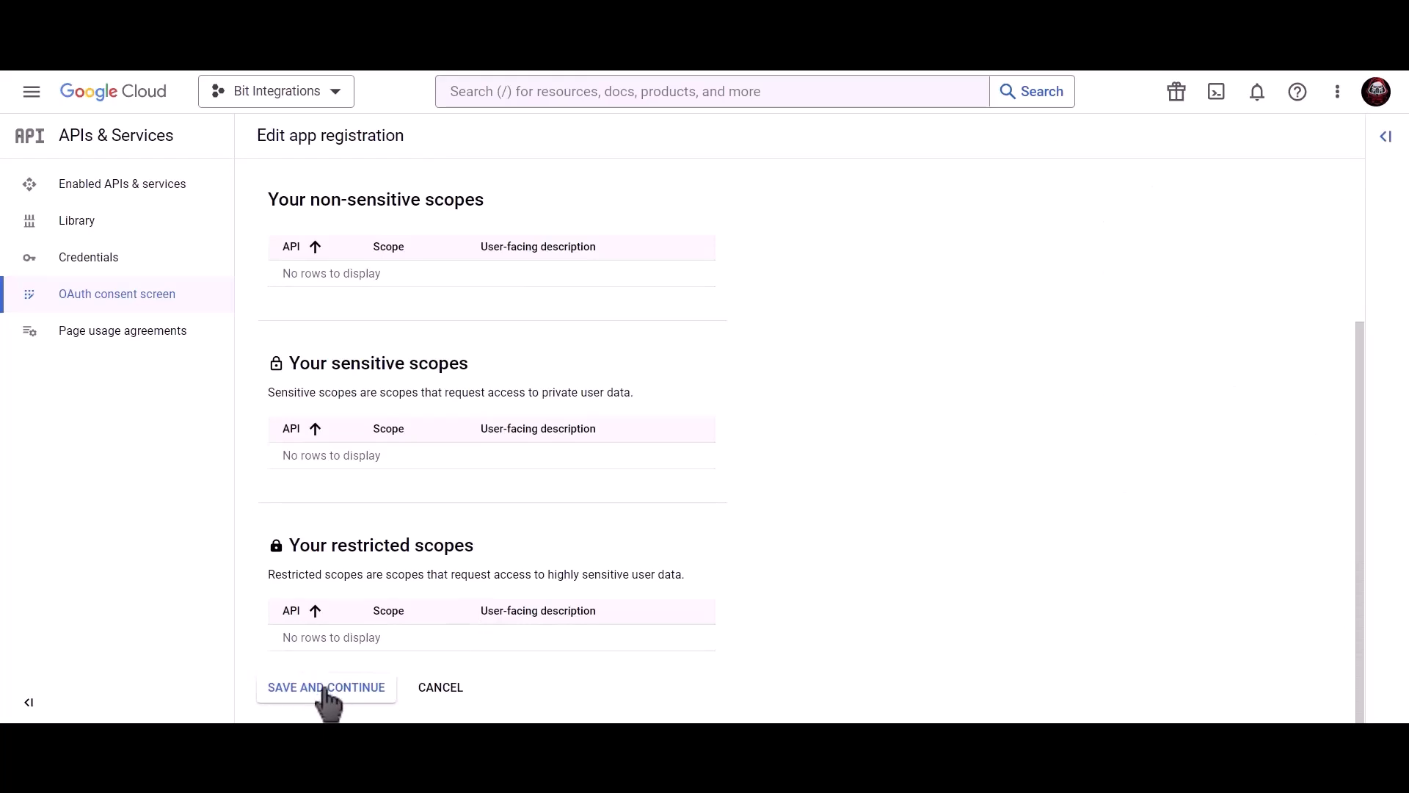
left_click(325, 698)
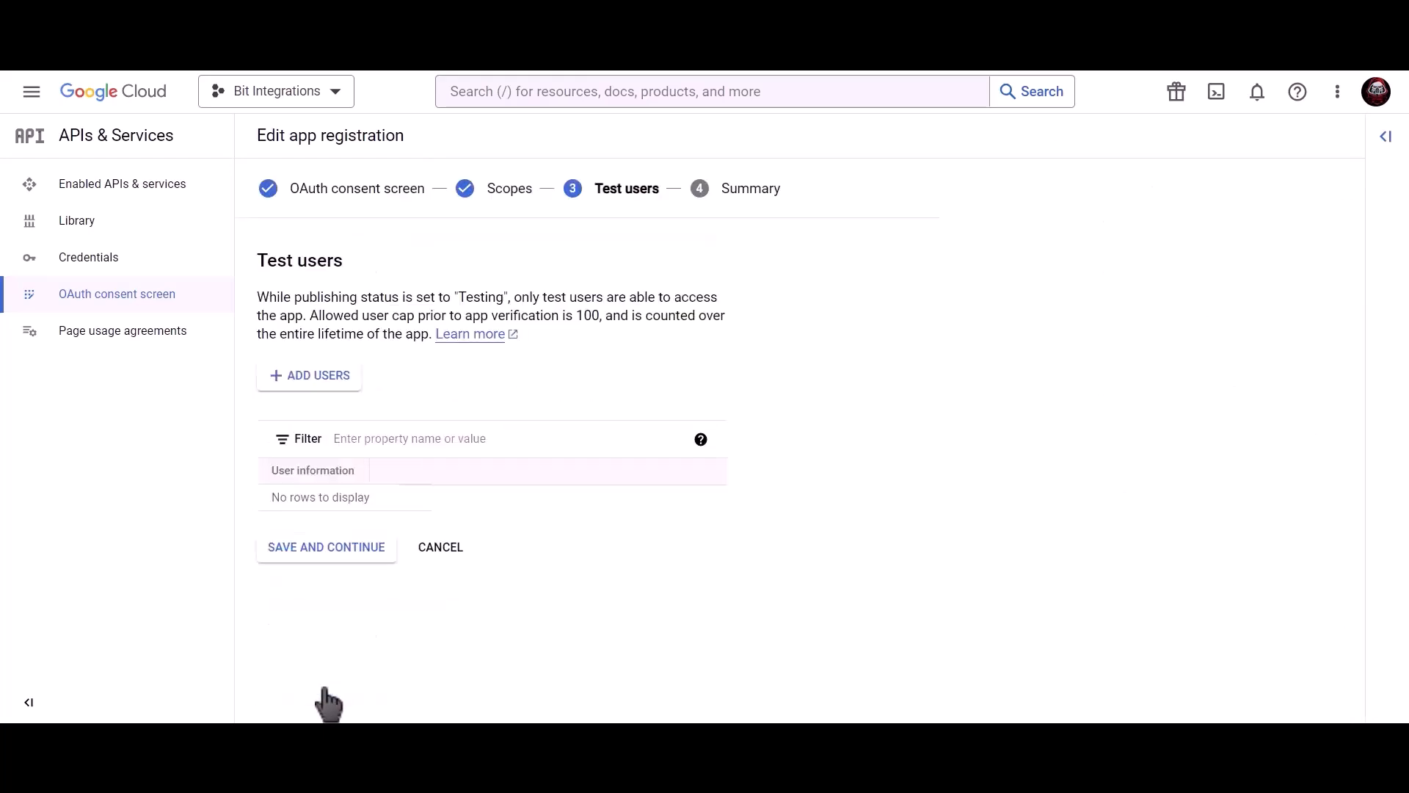
left_click(362, 558)
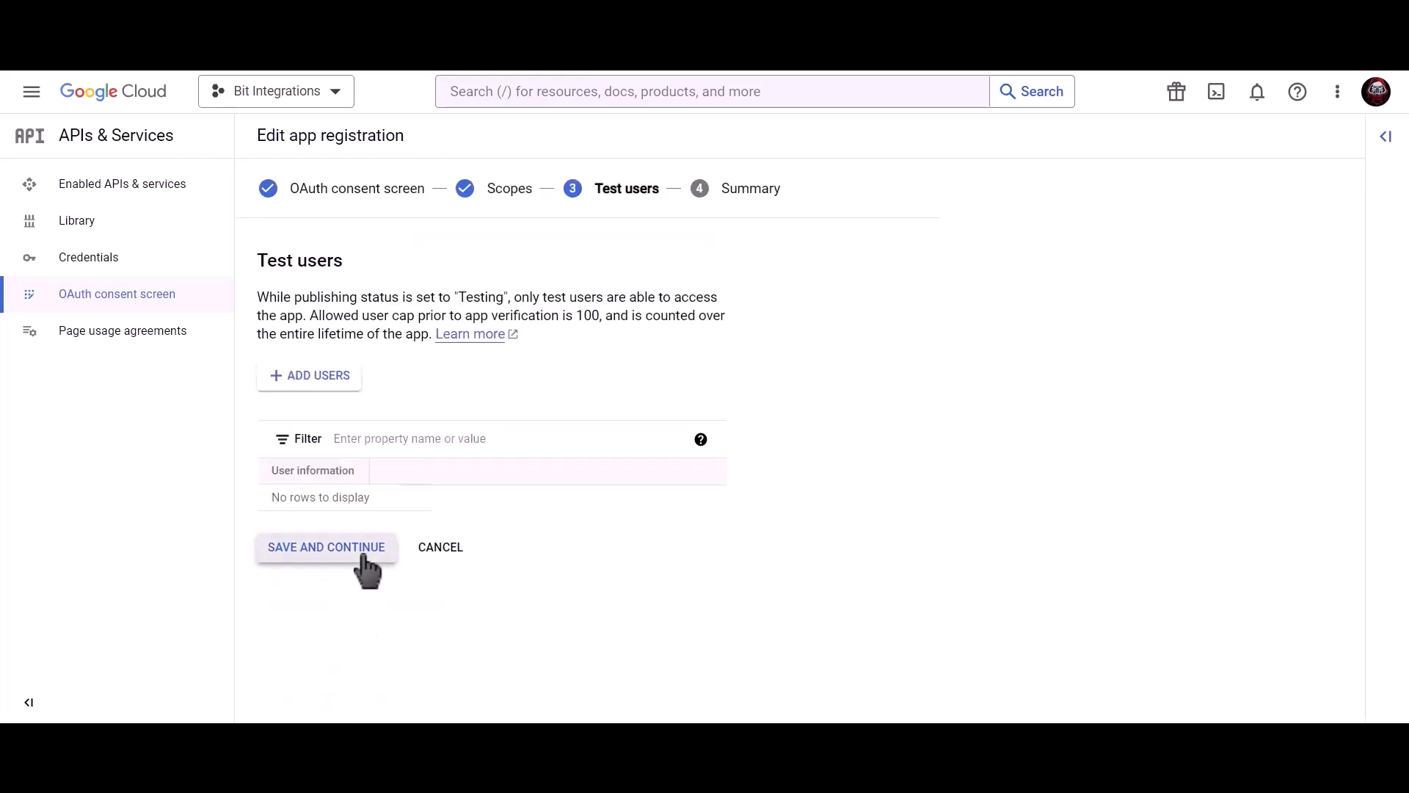
Return to the consent screen overview and publish the Bit Integrations app to production.
left_click(346, 684)
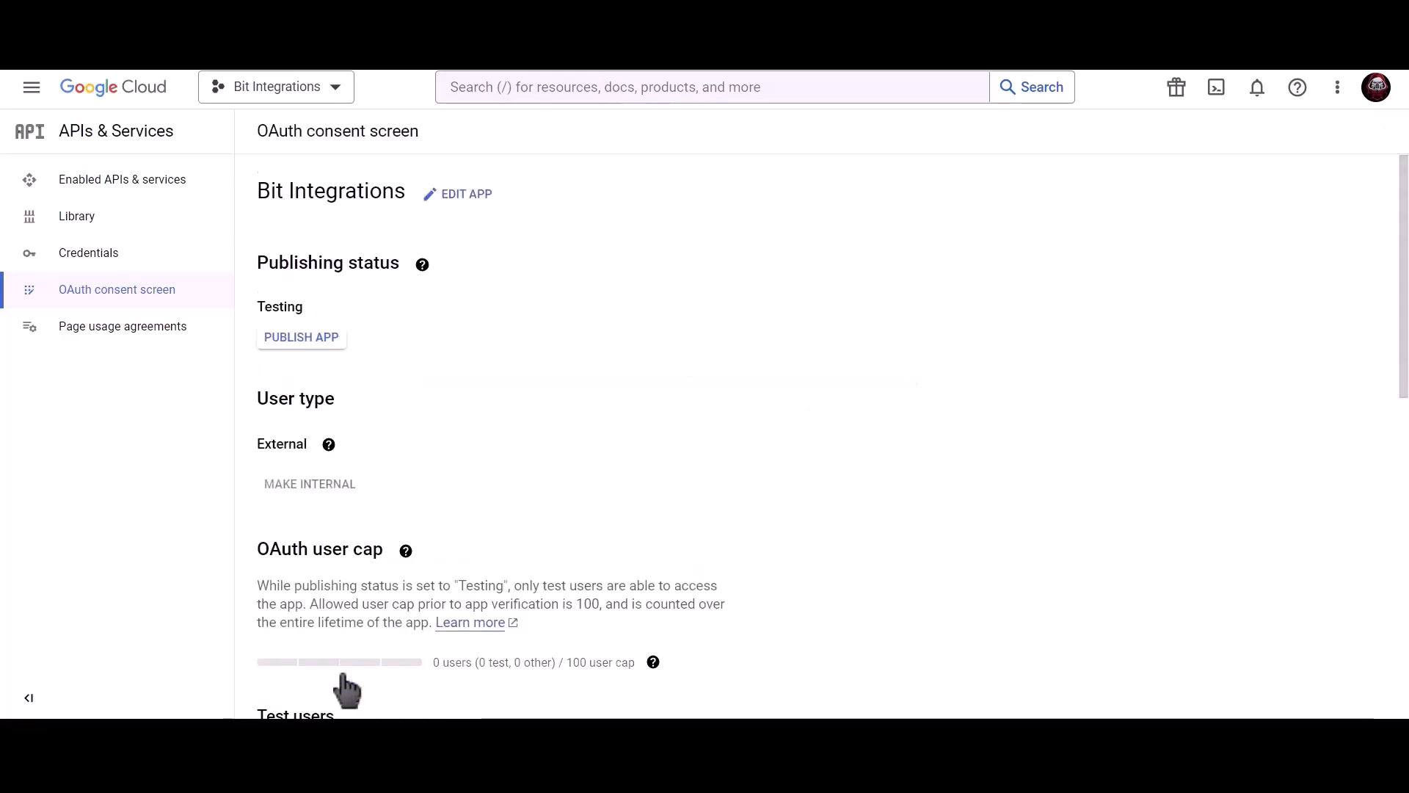
left_click(321, 345)
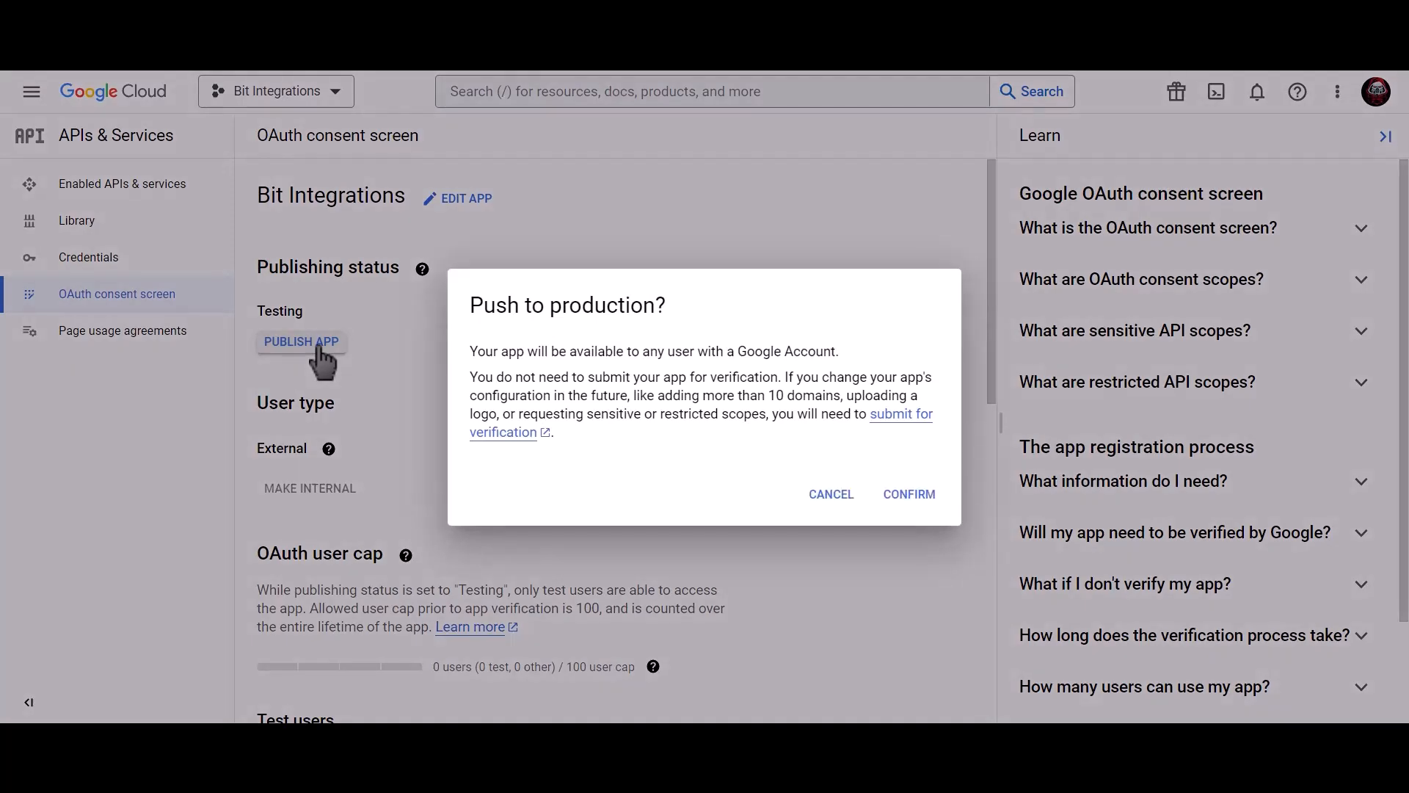
left_click(926, 502)
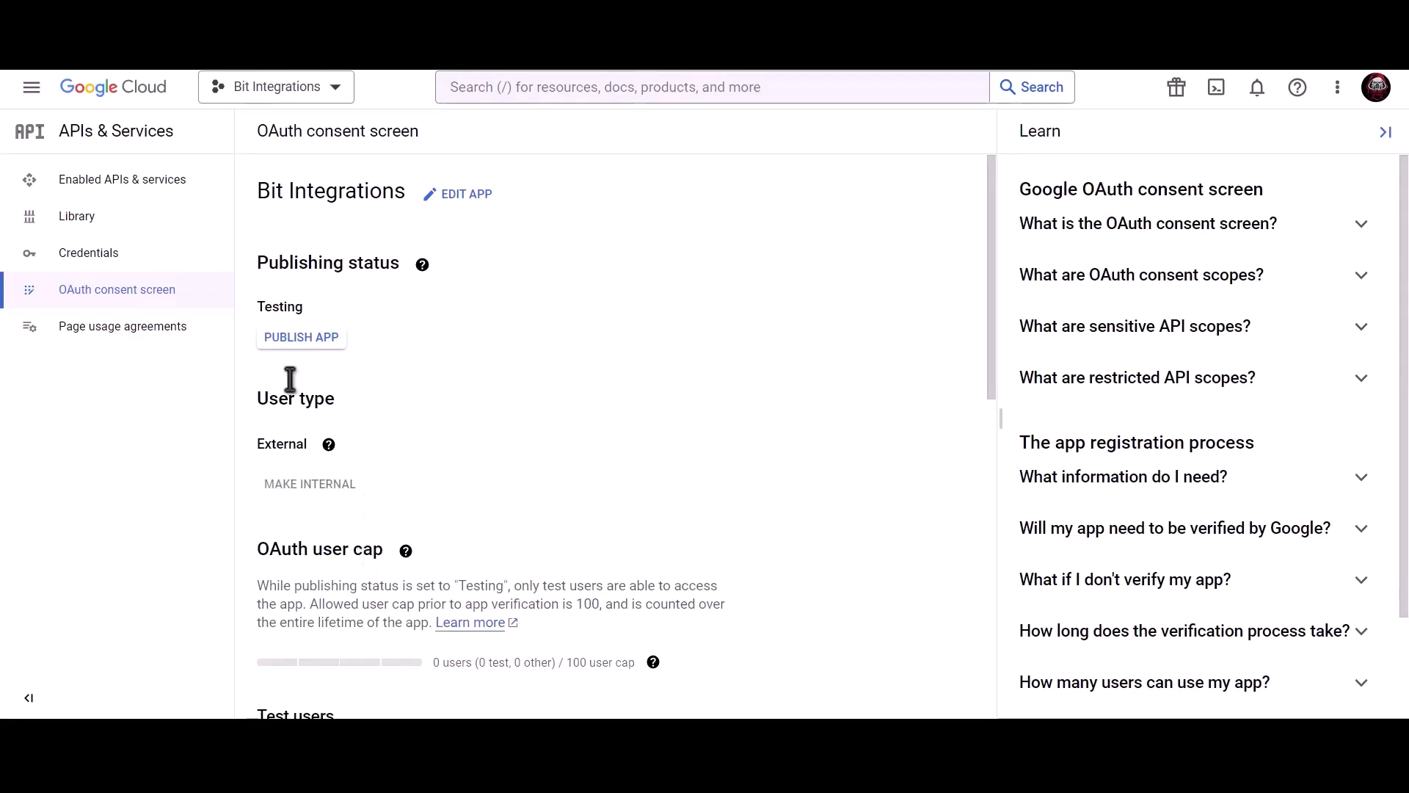
From the Credentials page, search for "google calendar api" and enable the Google Calendar API for the Bit Integrations project.
left_click(185, 266)
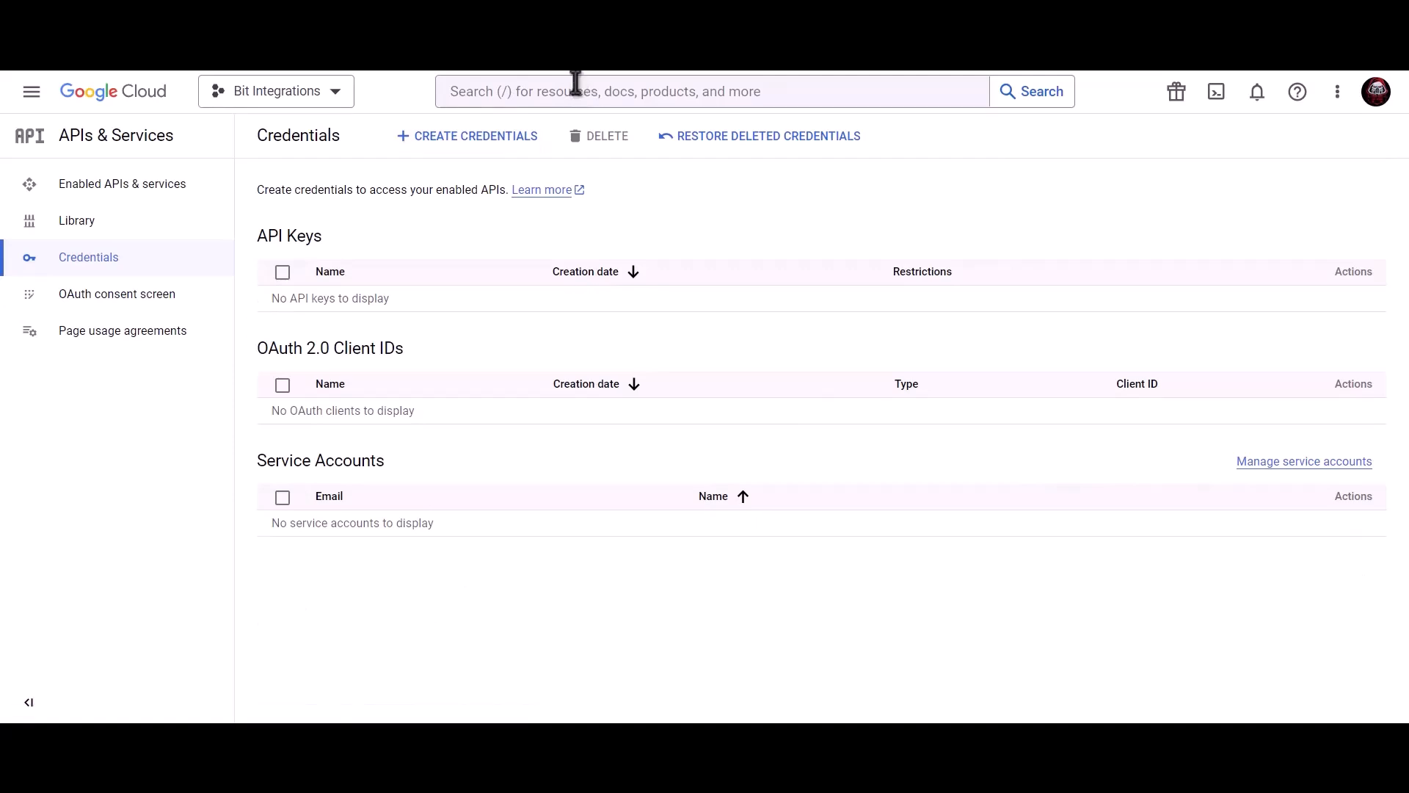
left_click(579, 86)
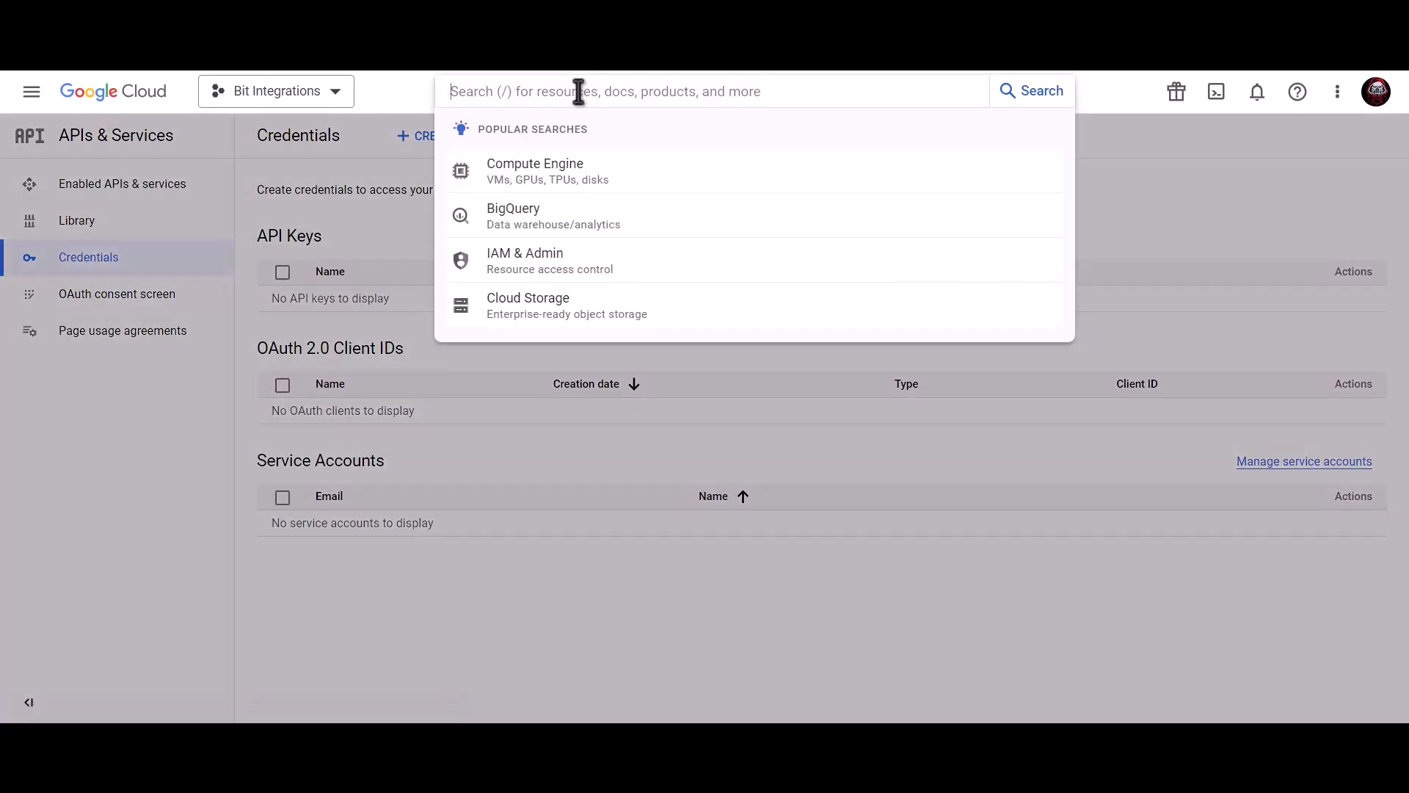
type("google calendar aoi")
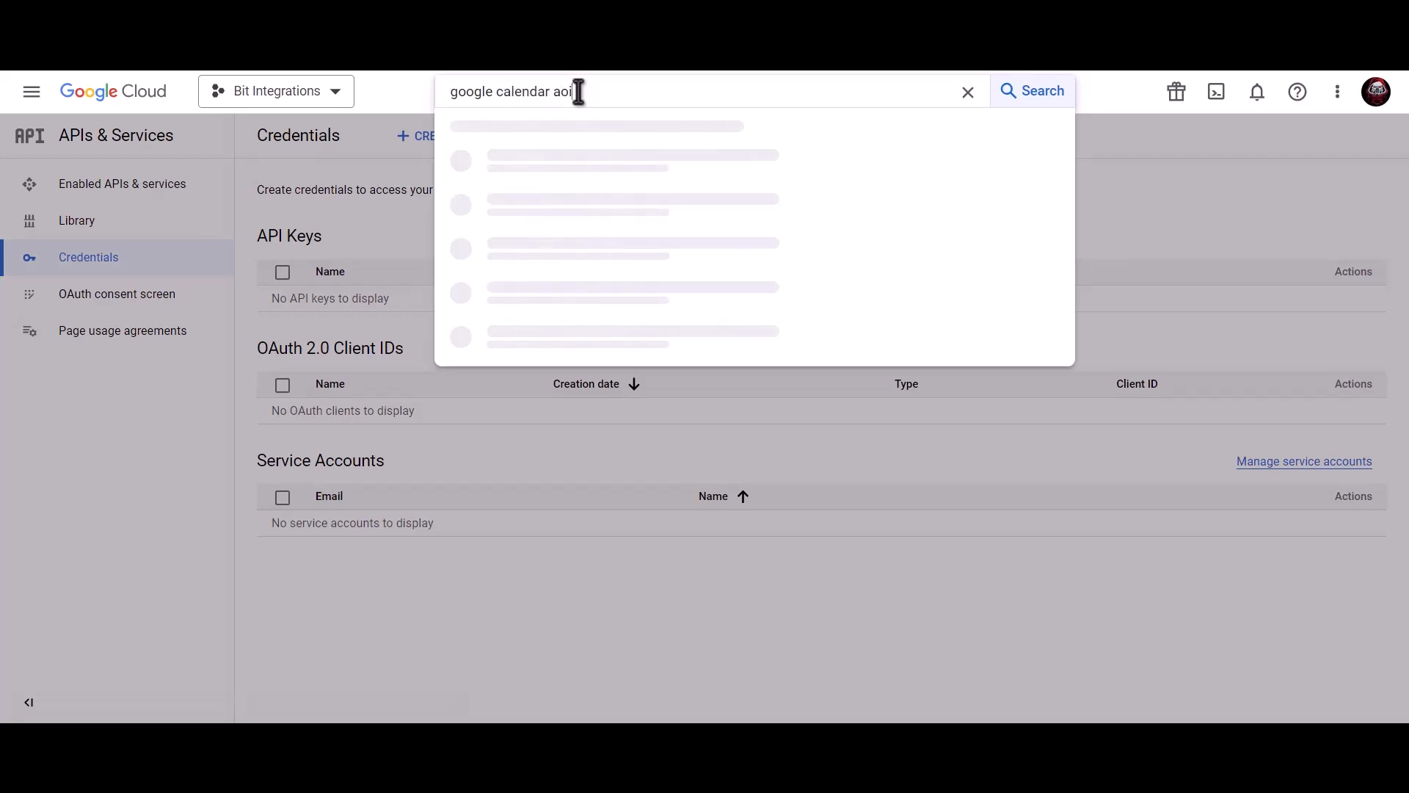
key("BackSpace")
key("BackSpace")
type("p")
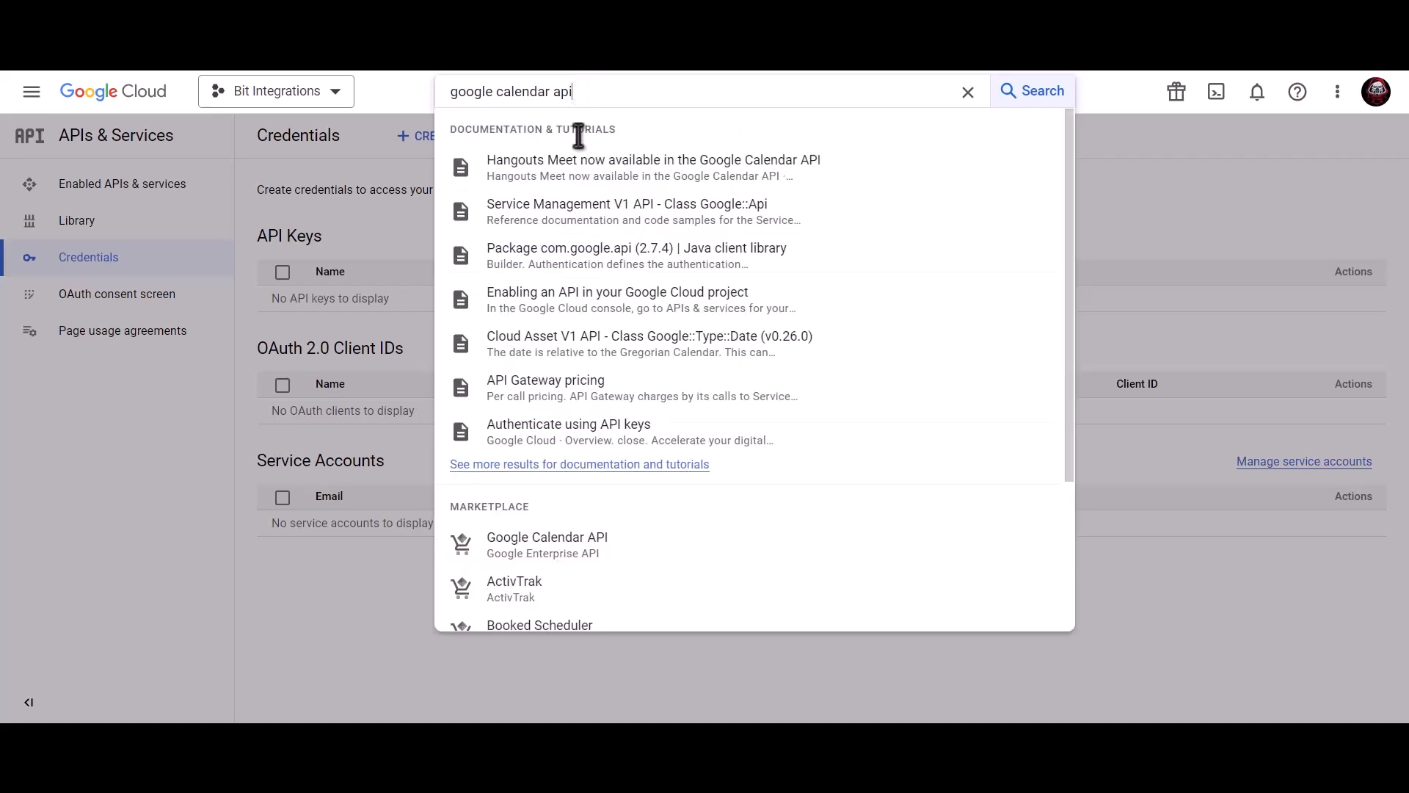
left_click(586, 555)
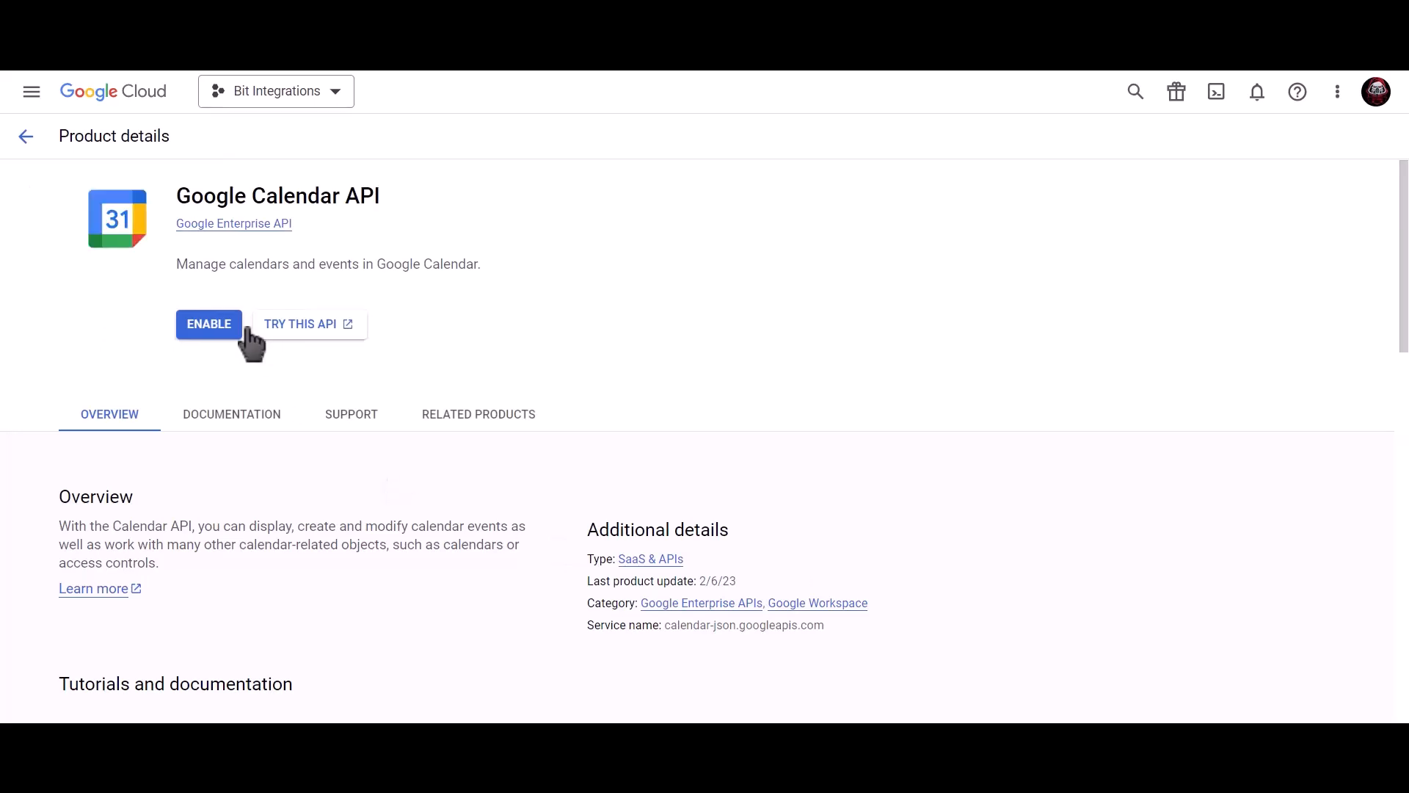
left_click(211, 331)
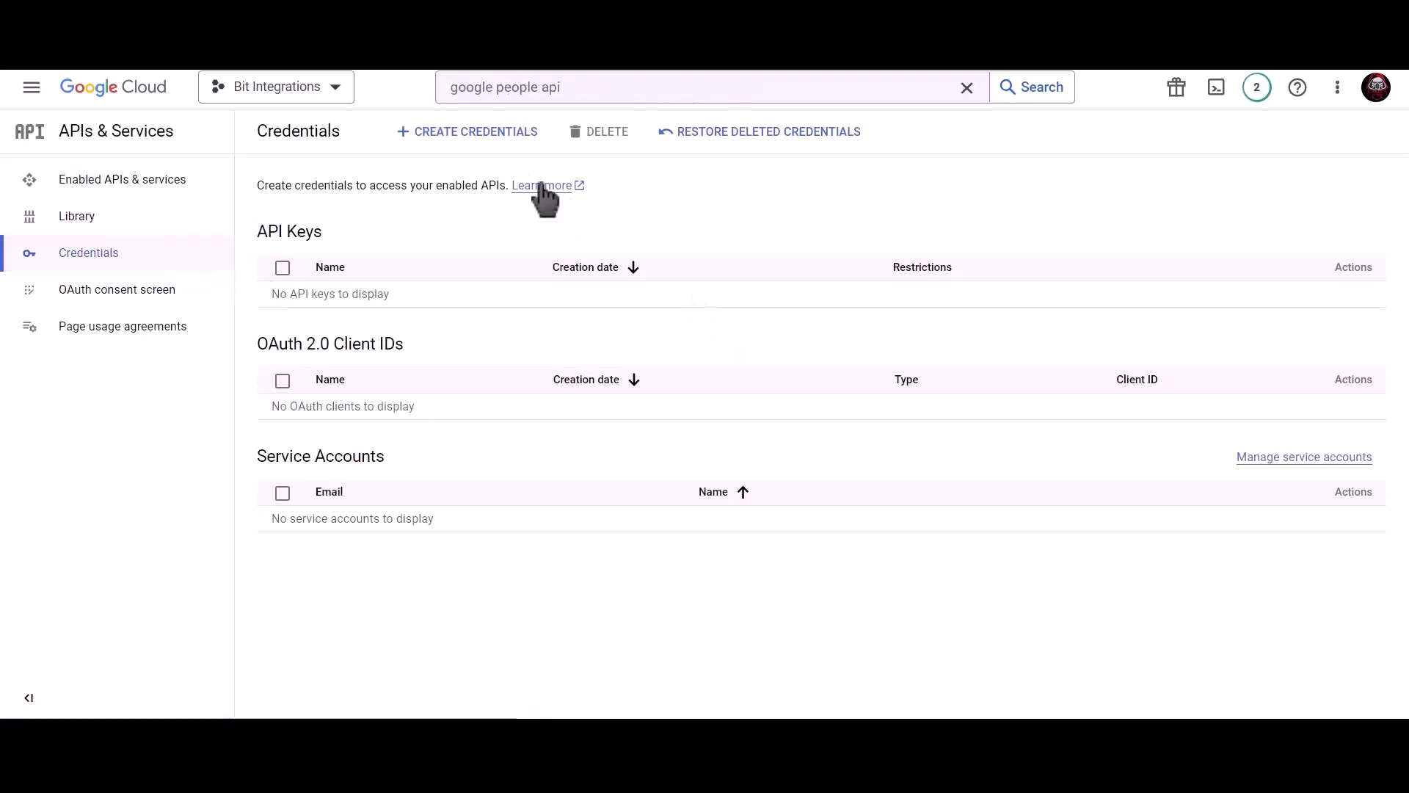
Start a new OAuth client ID with the application type Web application and name it "Bit Integrations".
left_click(477, 133)
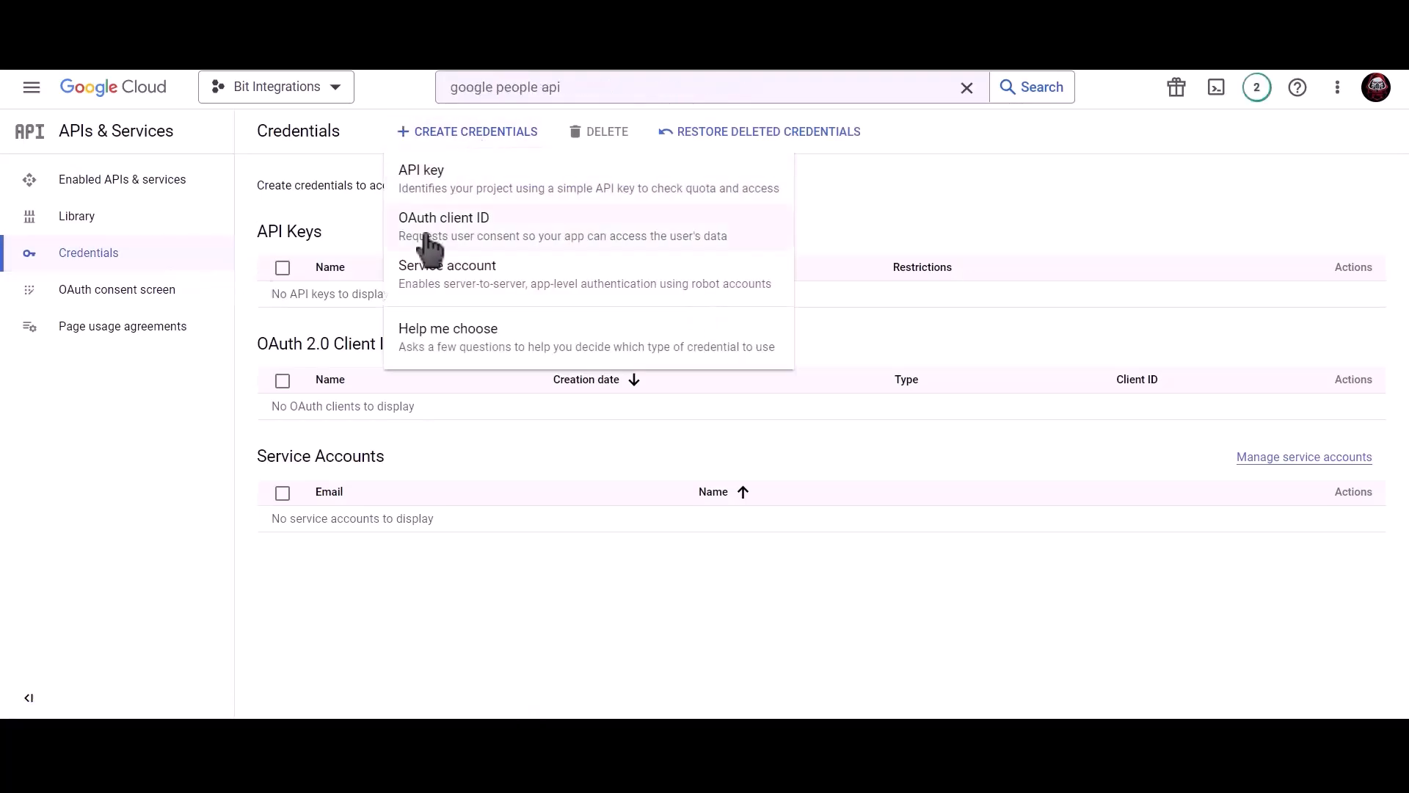
left_click(586, 244)
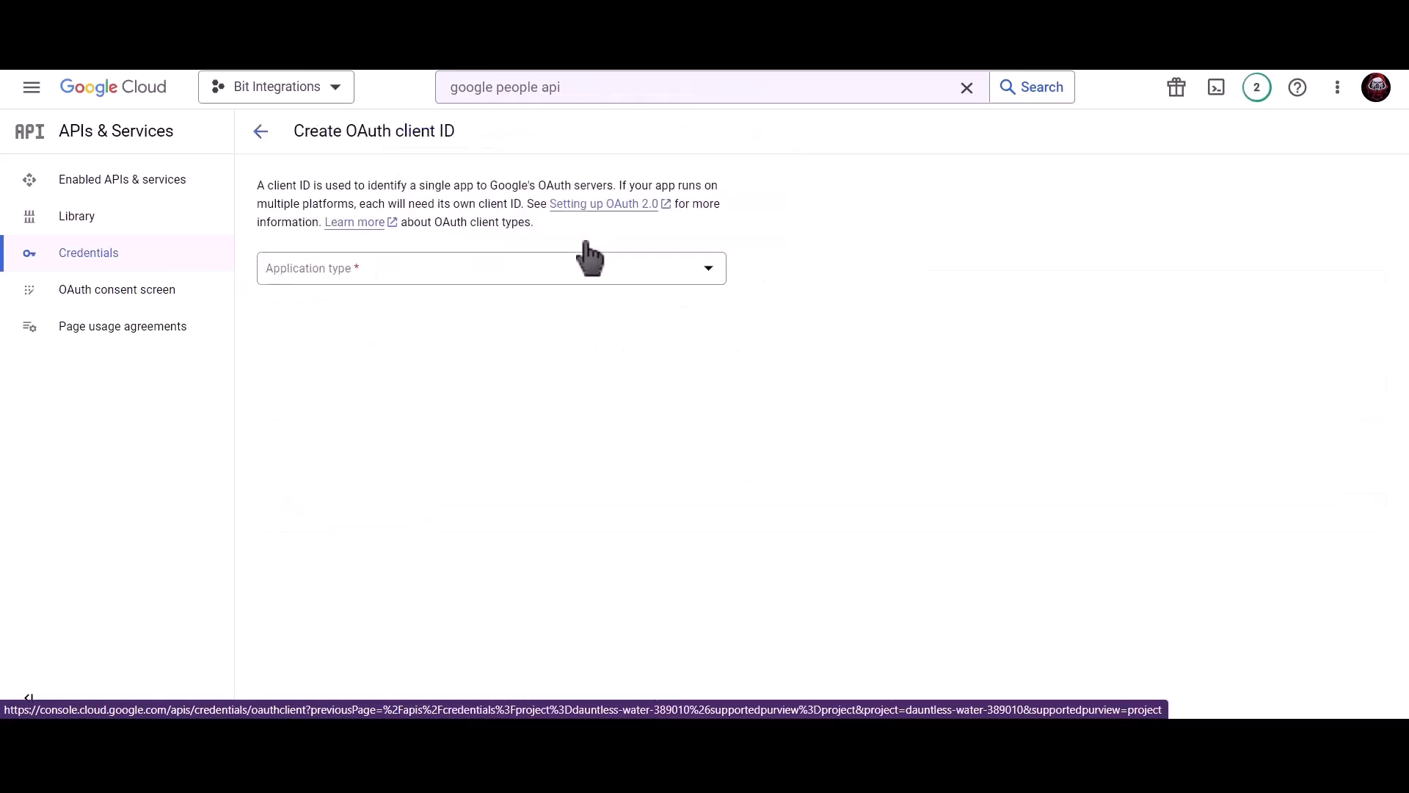
left_click(433, 269)
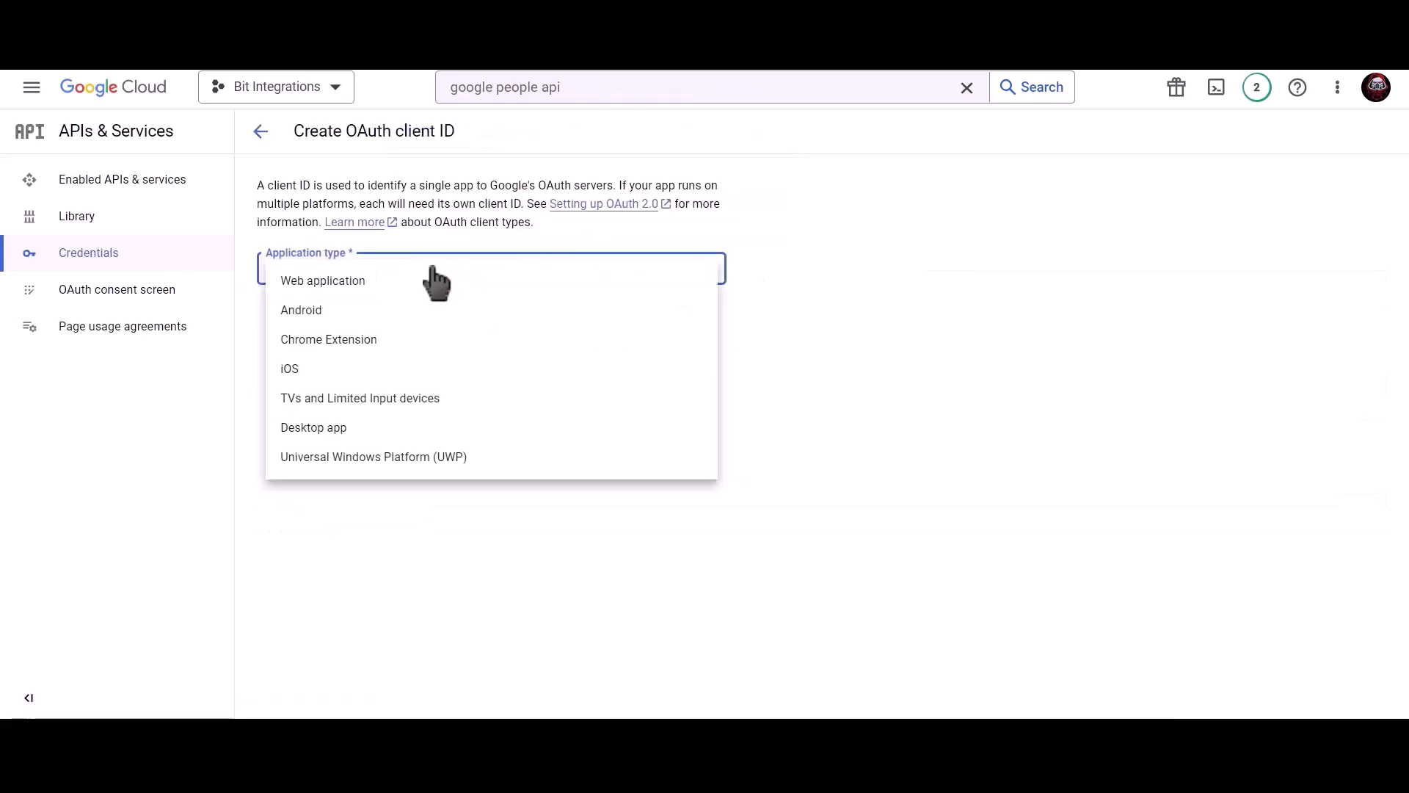
left_click(367, 282)
left_click(364, 316)
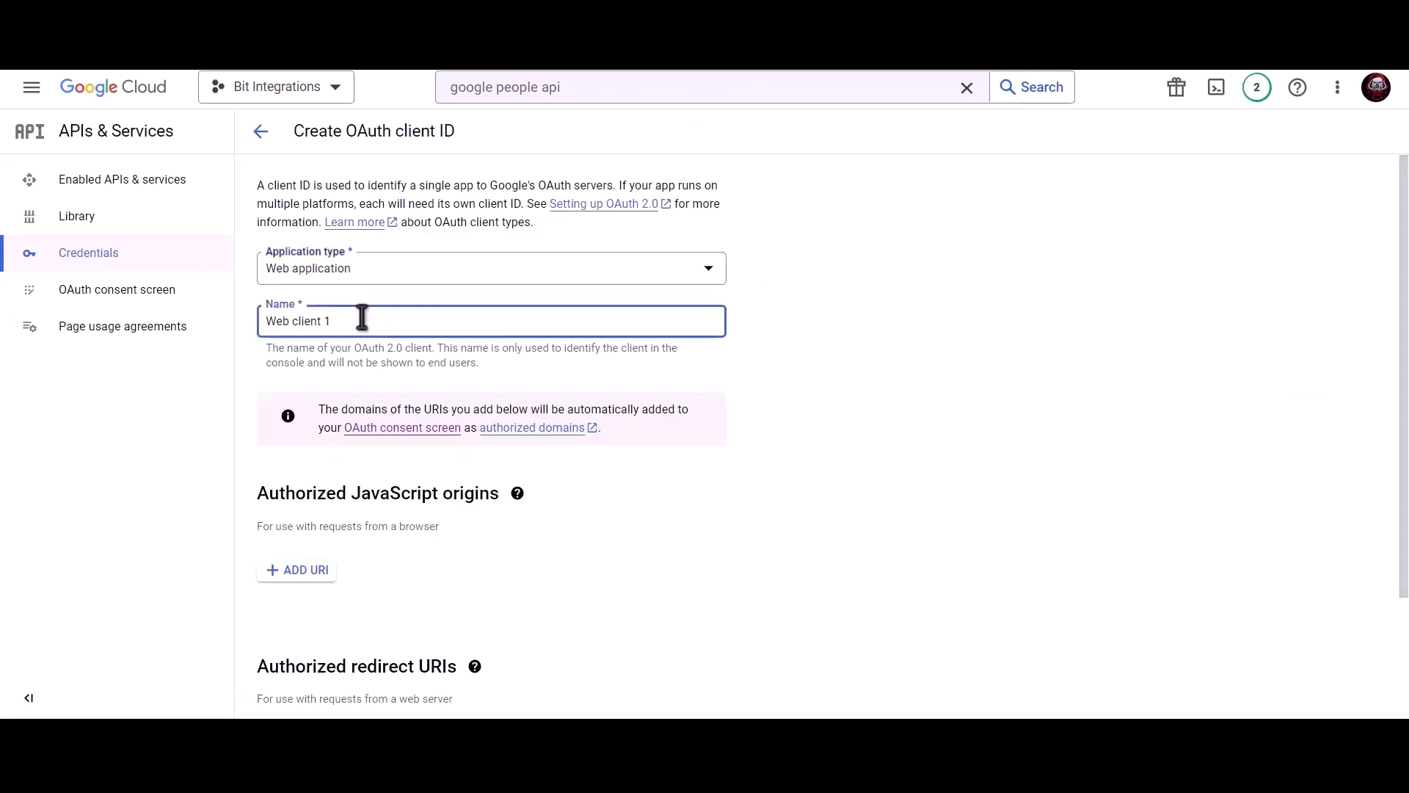
triple_click(416, 320)
type("Bit Integra")
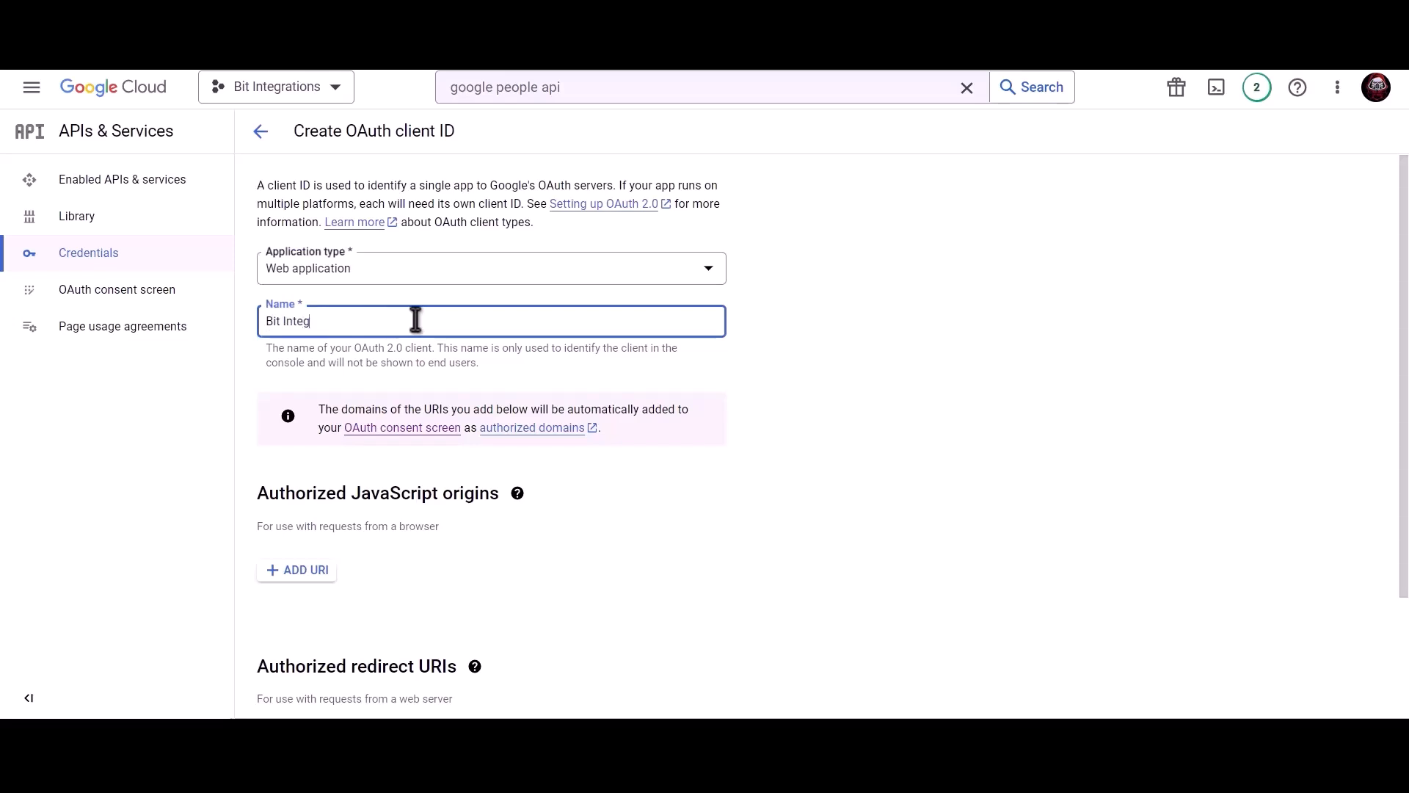
type("tions")
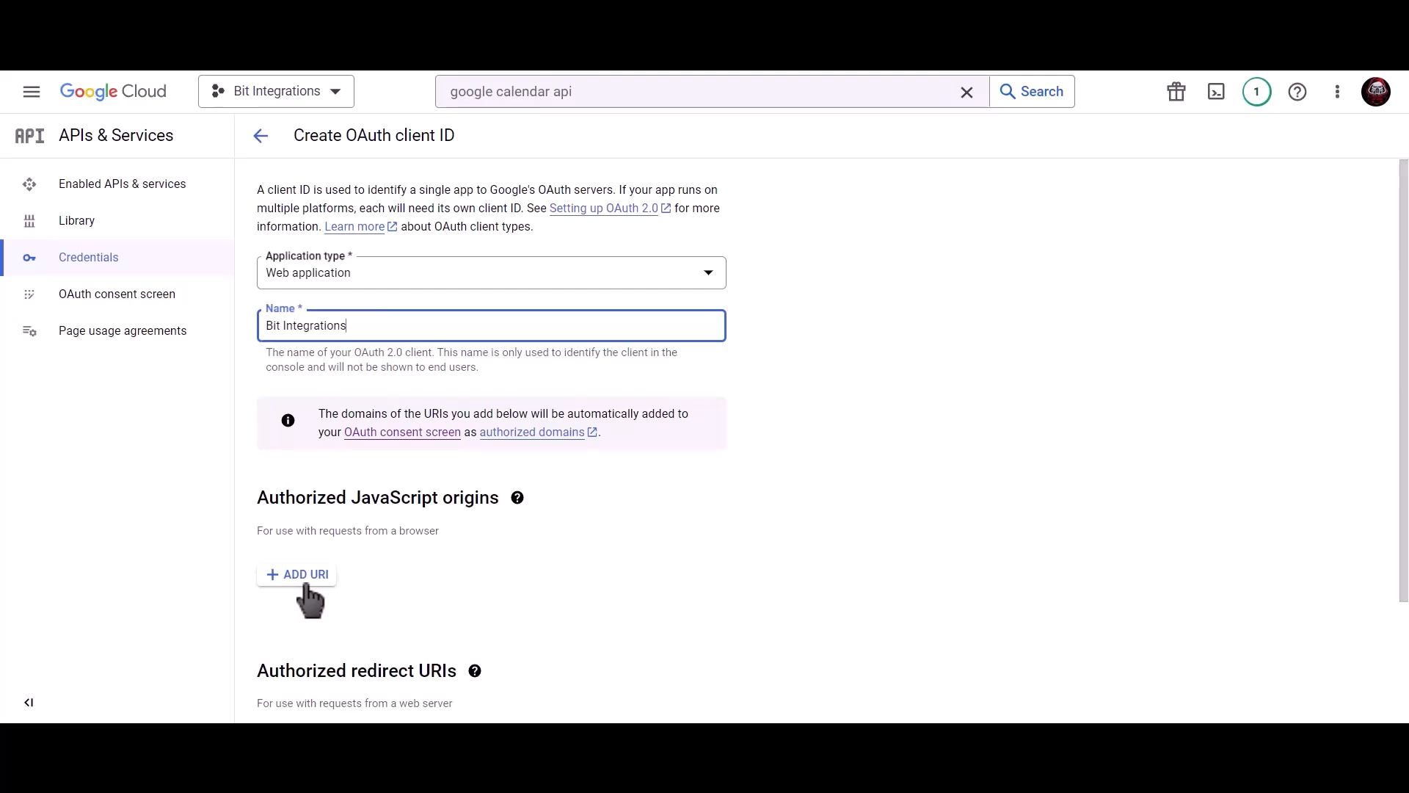
left_click(307, 575)
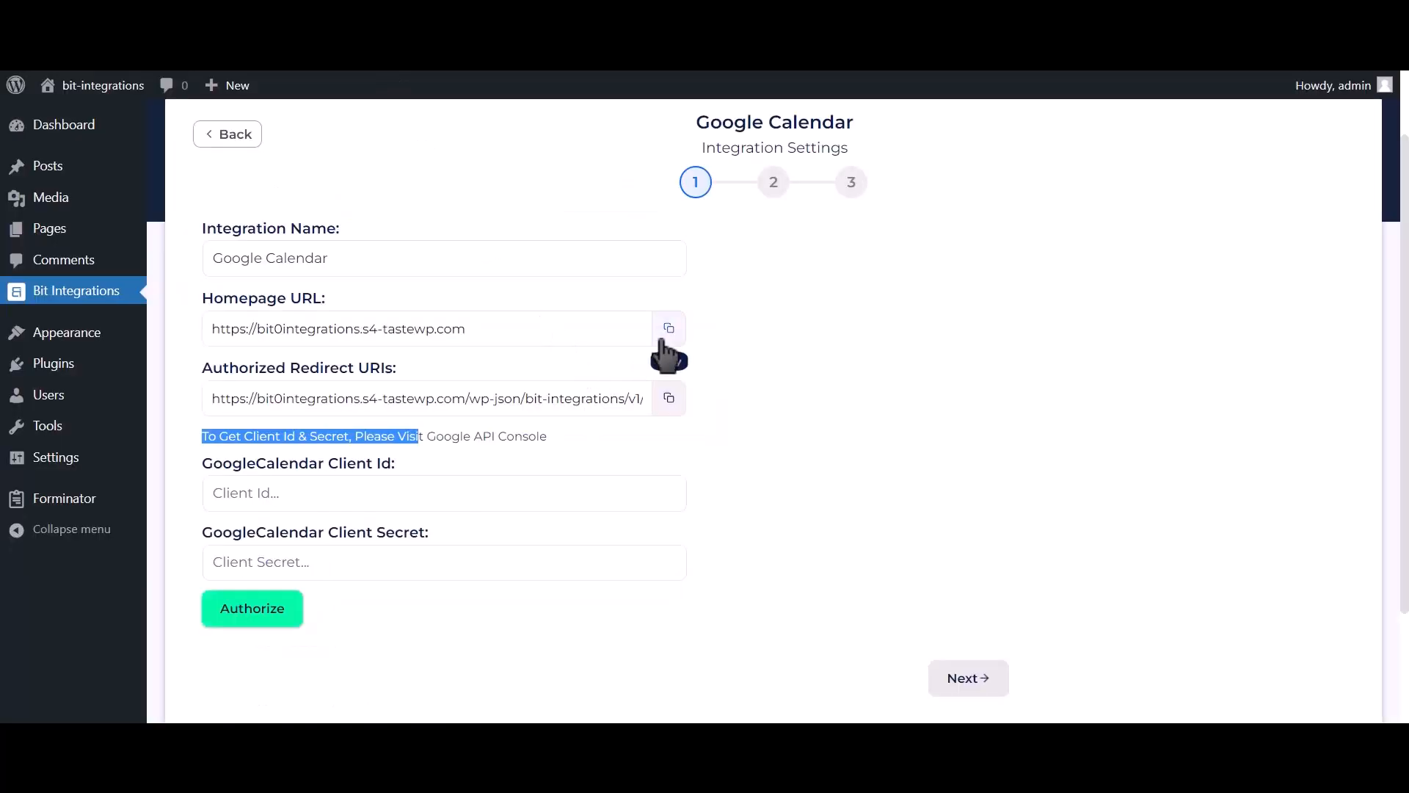
left_click(663, 342)
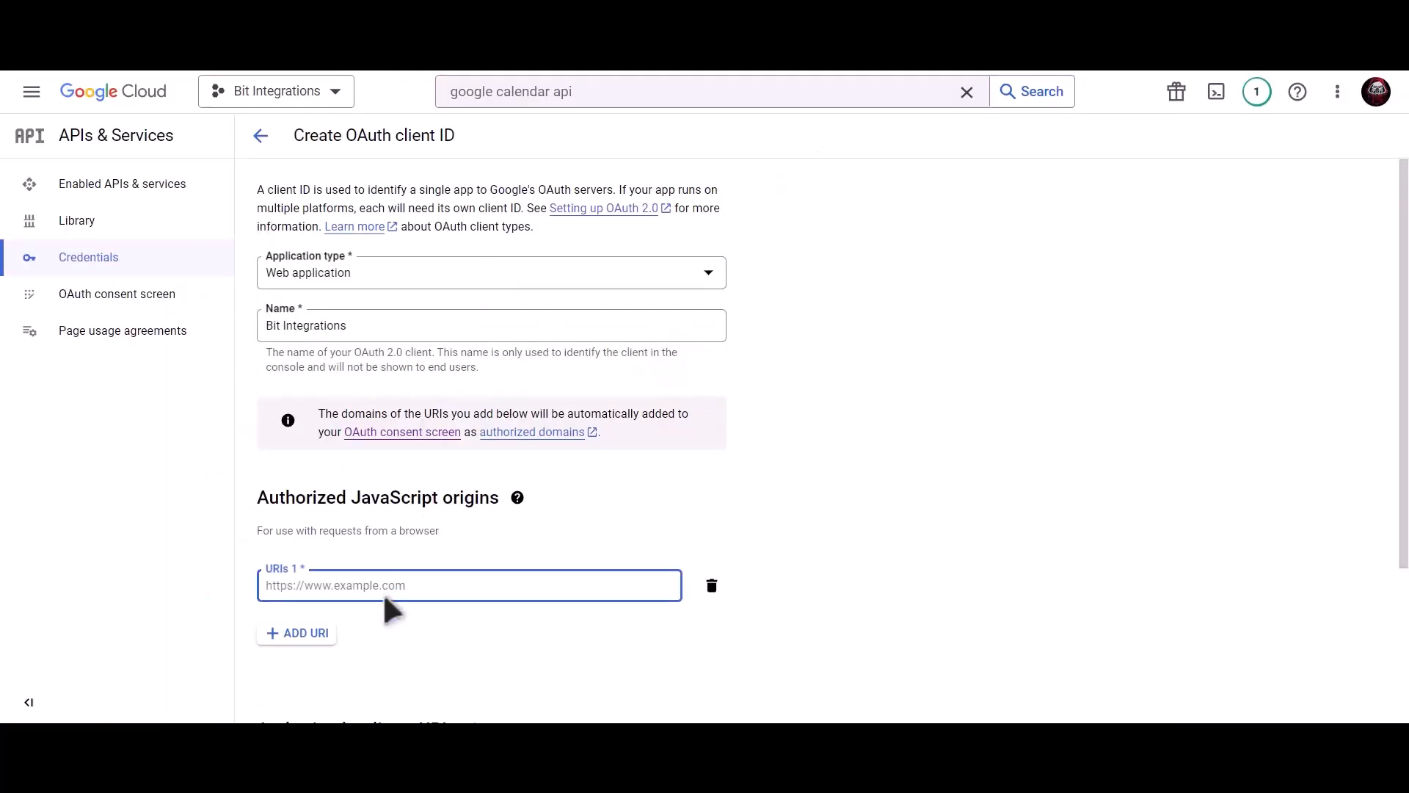
left_click(389, 585)
key("ctrl+v")
scroll(484, 518, "down", 3)
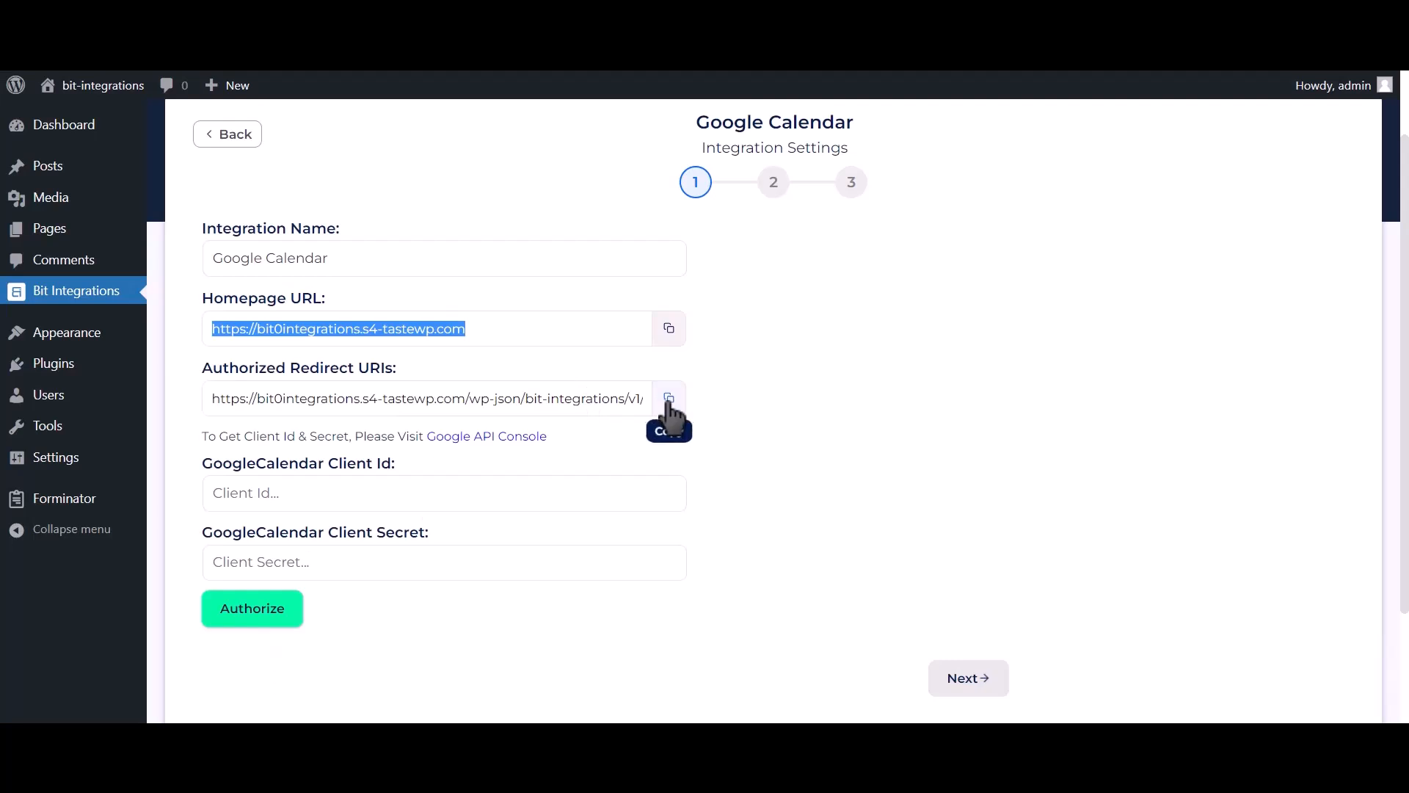
Copy the authorized redirect URI from the Bit Integrations settings into the OAuth client's redirect URIs and create the client.
left_click(668, 400)
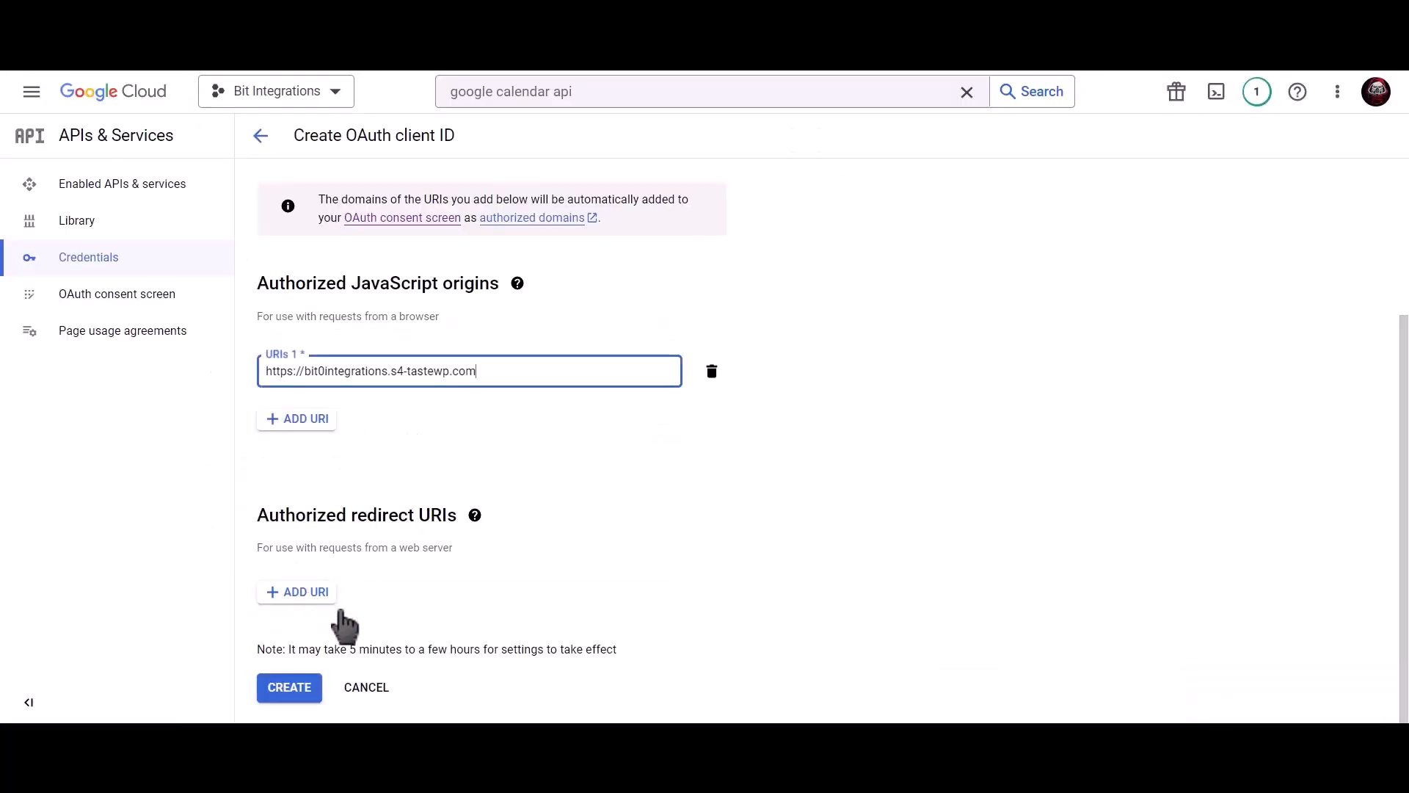
left_click(326, 596)
key("ctrl+v")
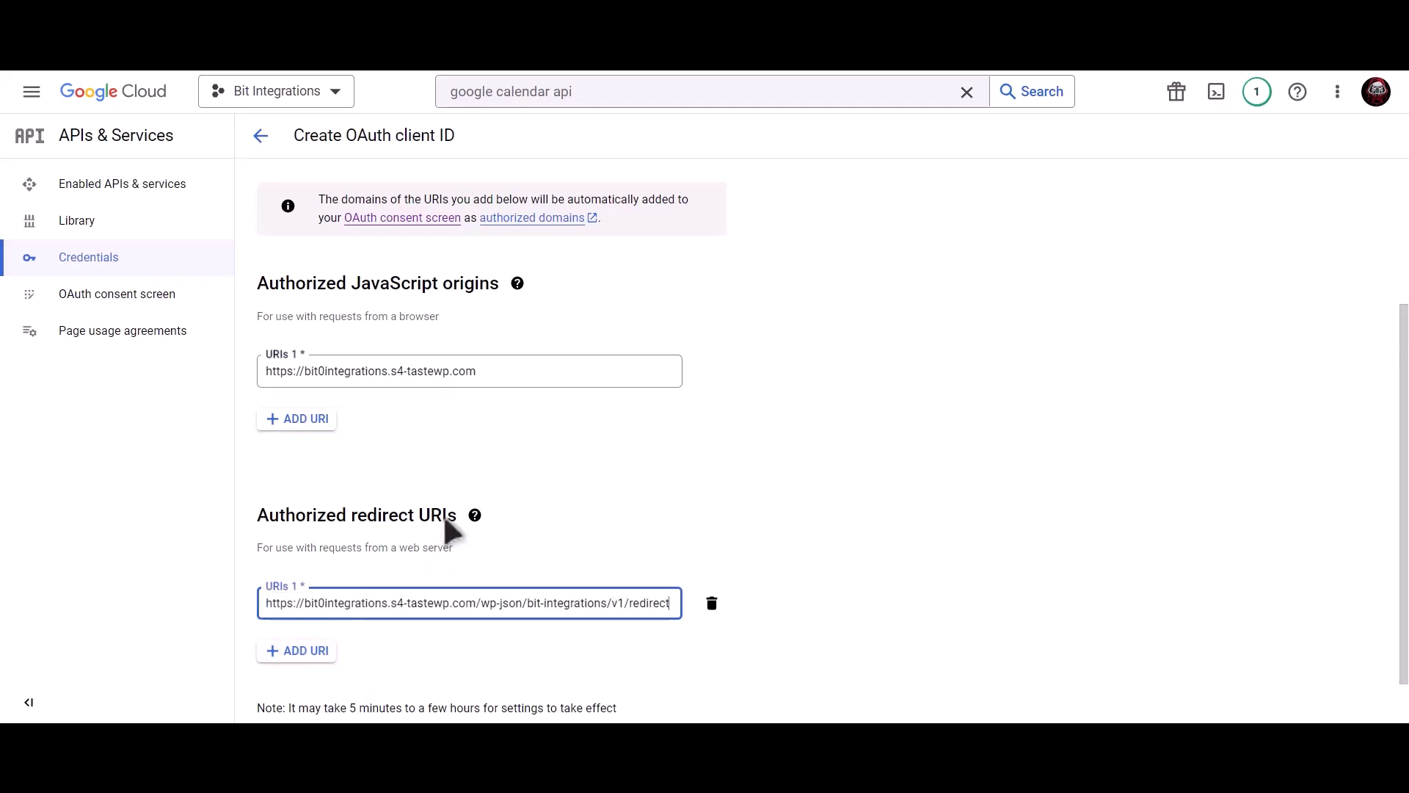
scroll(334, 638, "down", 1)
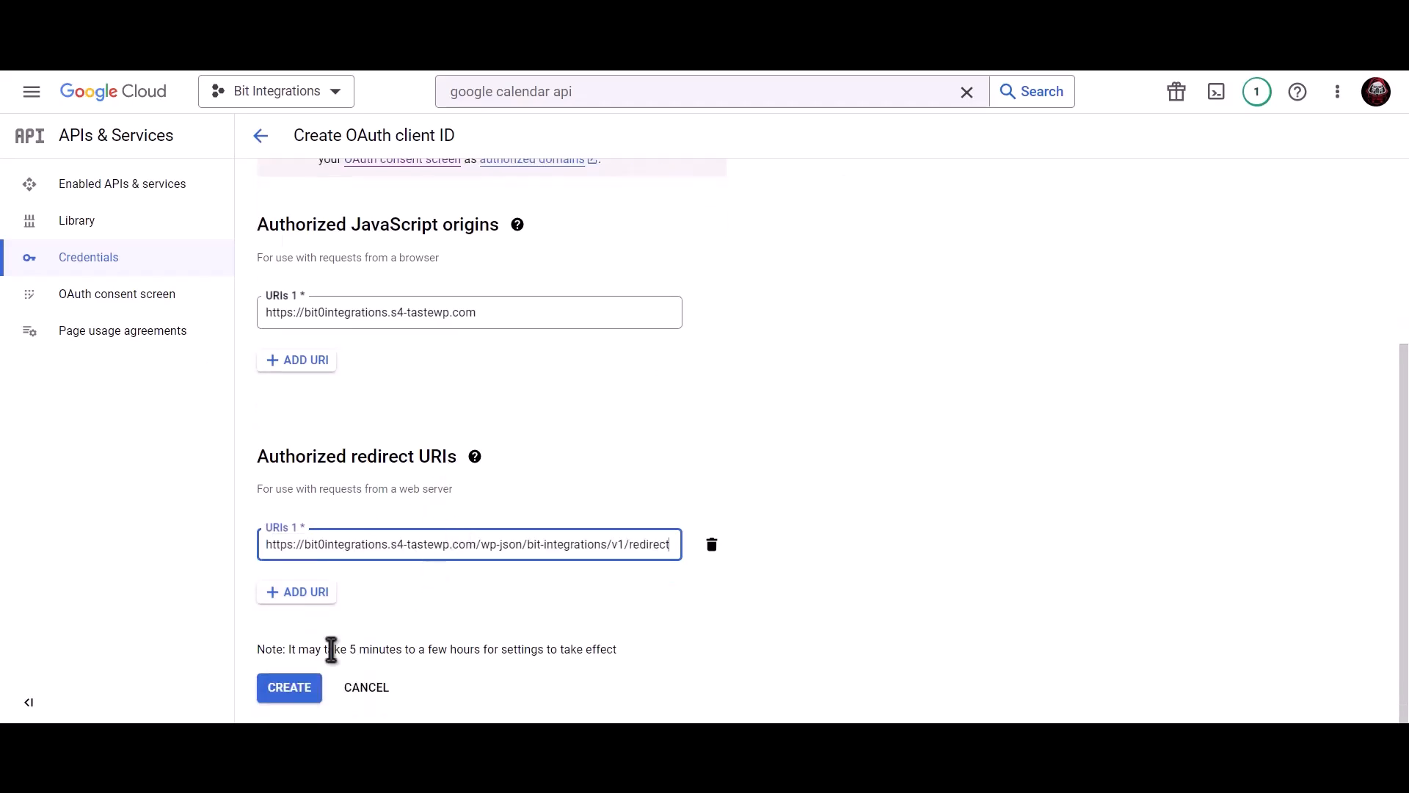
left_click(290, 690)
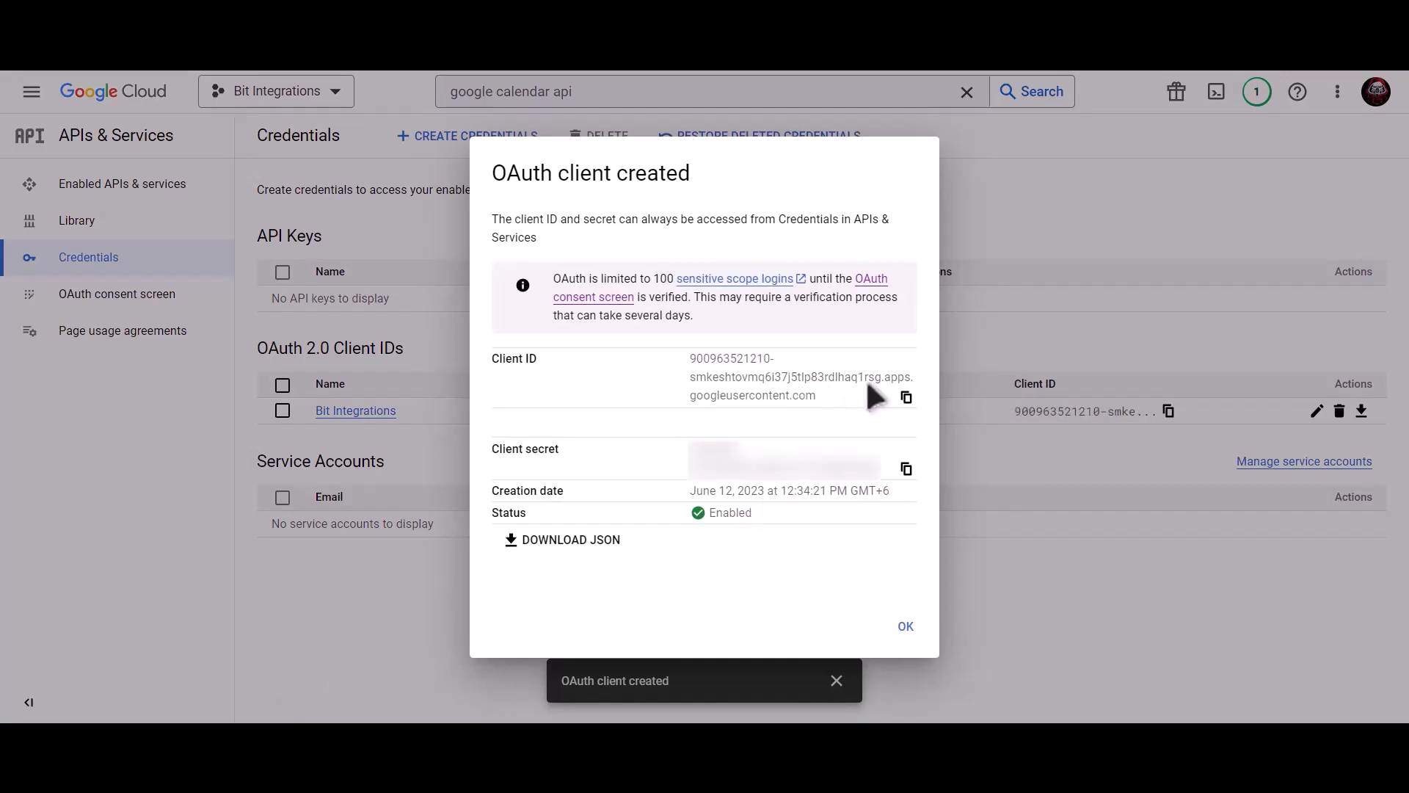
Copy the OAuth client ID and client secret from Google Cloud into the matching fields of the Google Calendar integration in Bit Integrations.
left_click(907, 406)
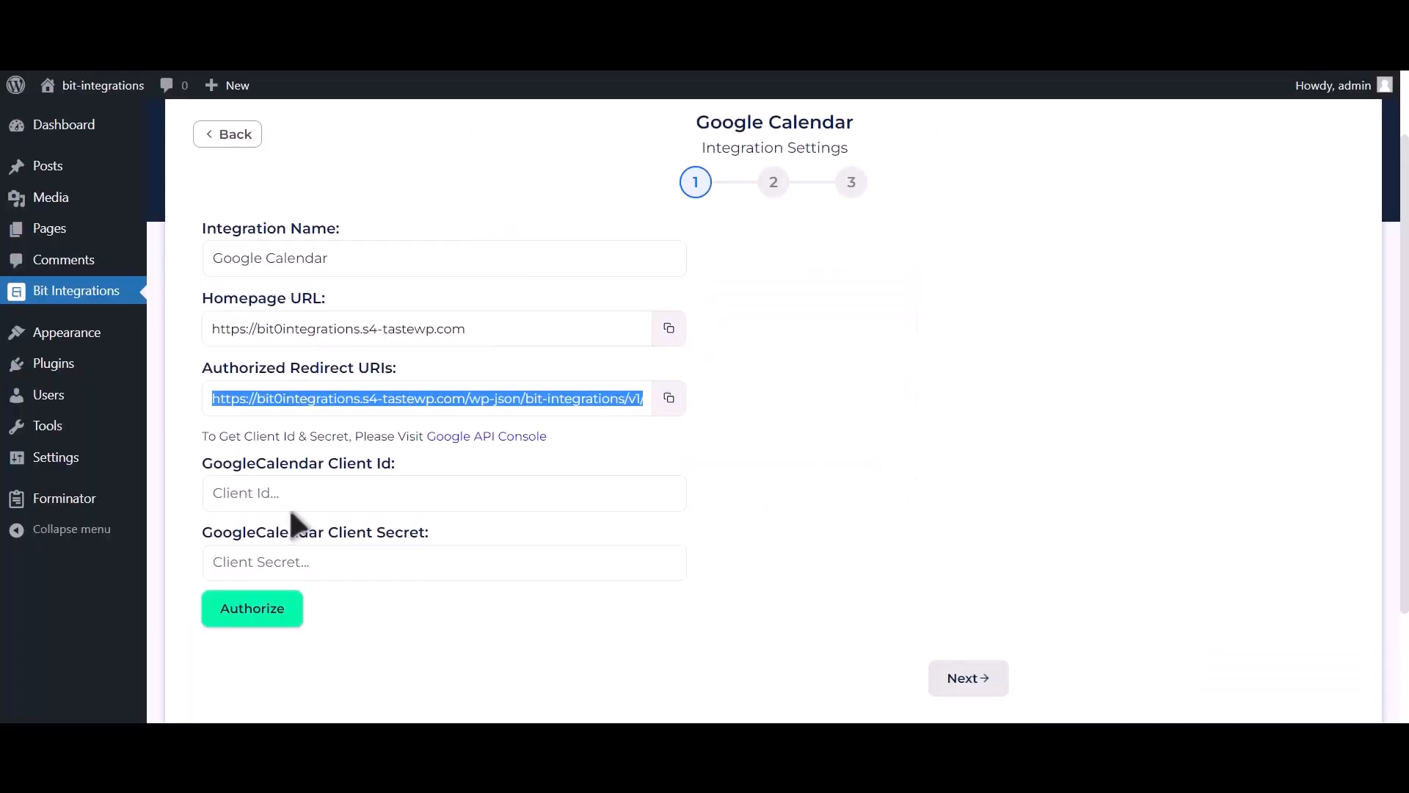
left_click(309, 493)
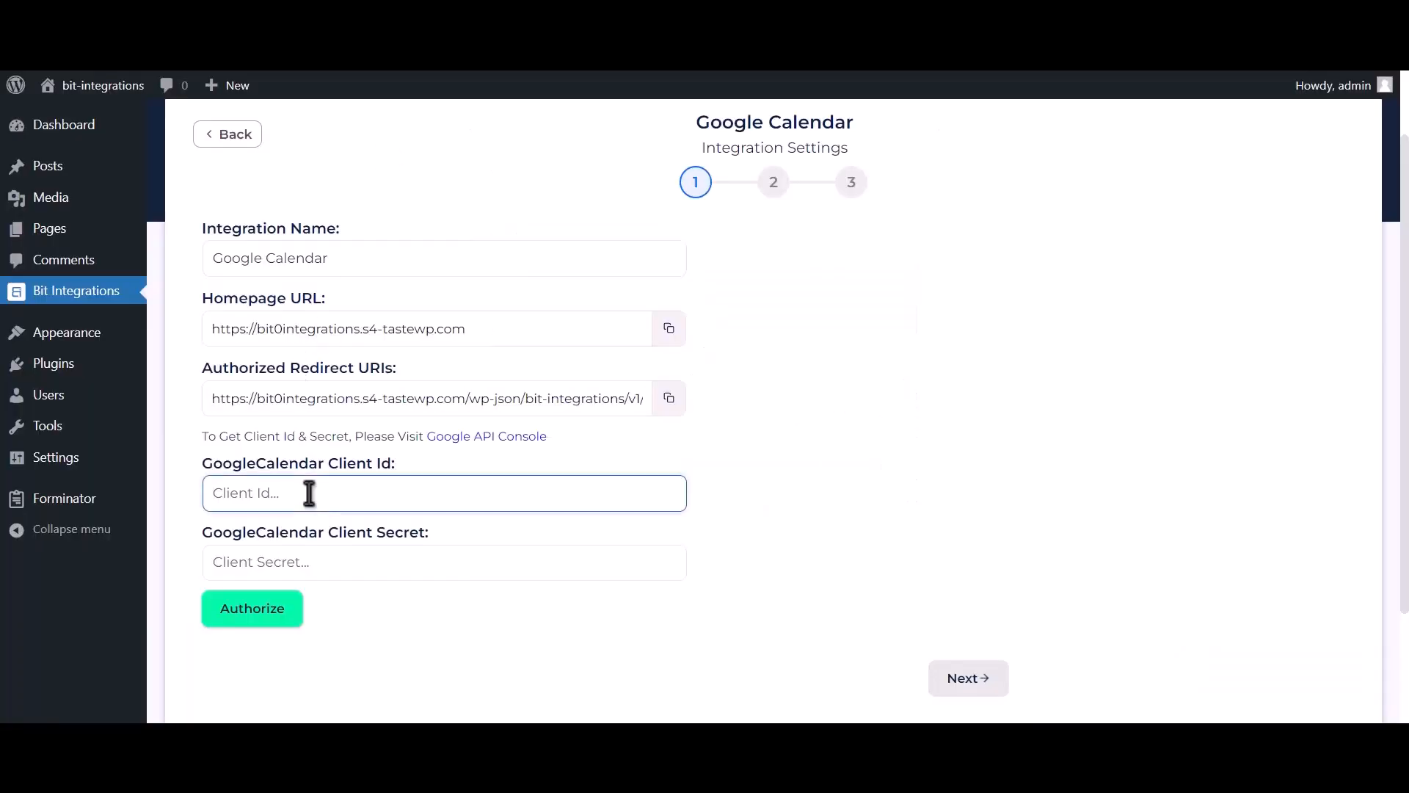
key("ctrl+v")
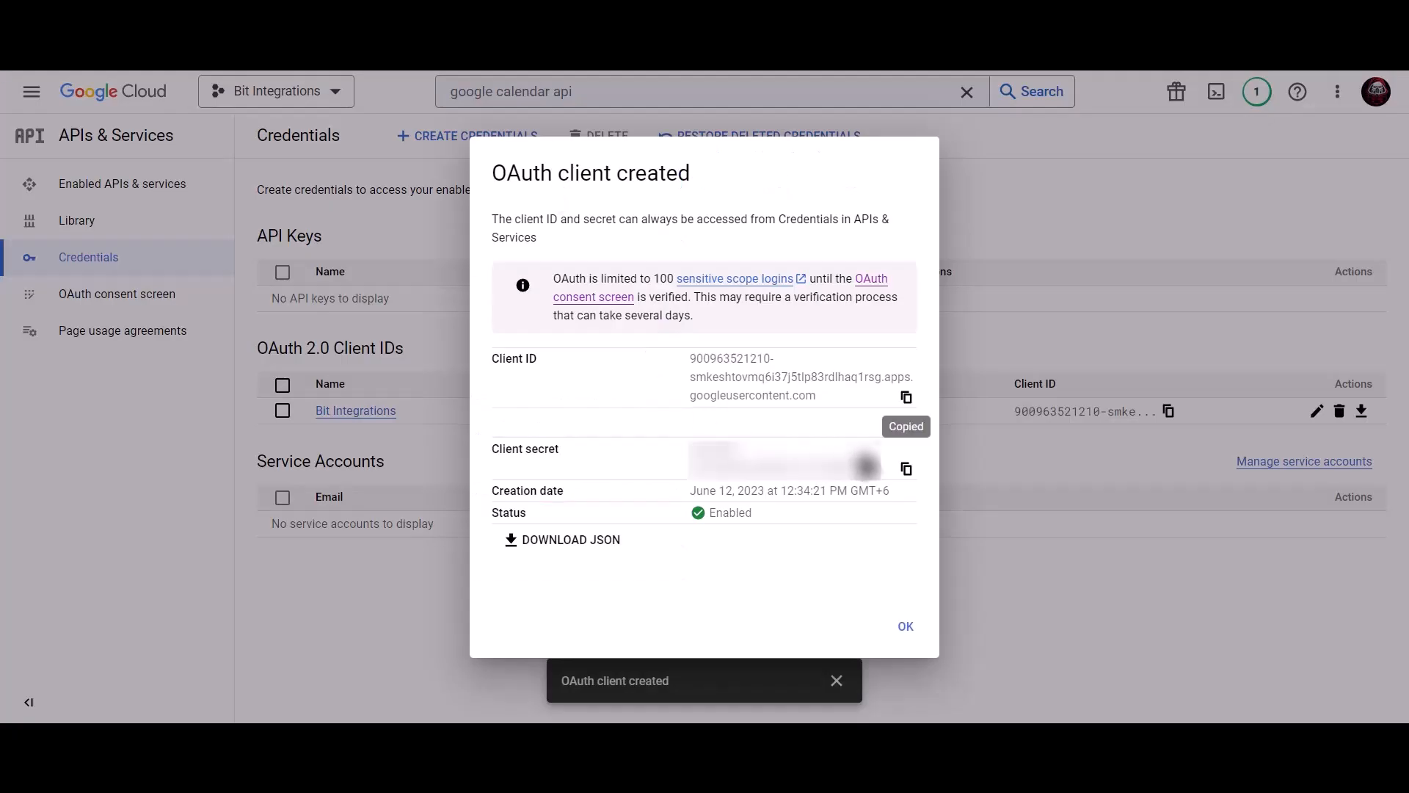
left_click(907, 470)
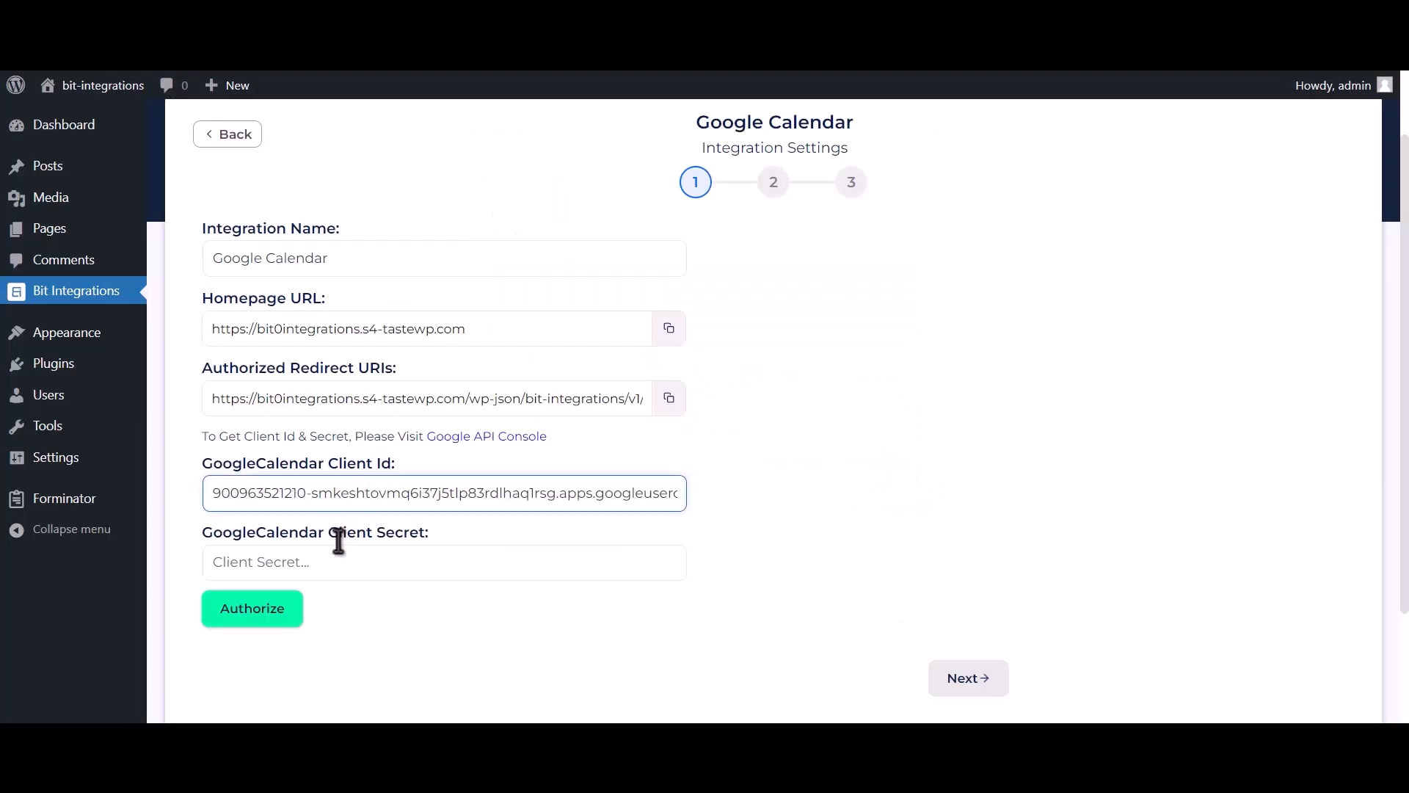
left_click(340, 556)
key("ctrl+v")
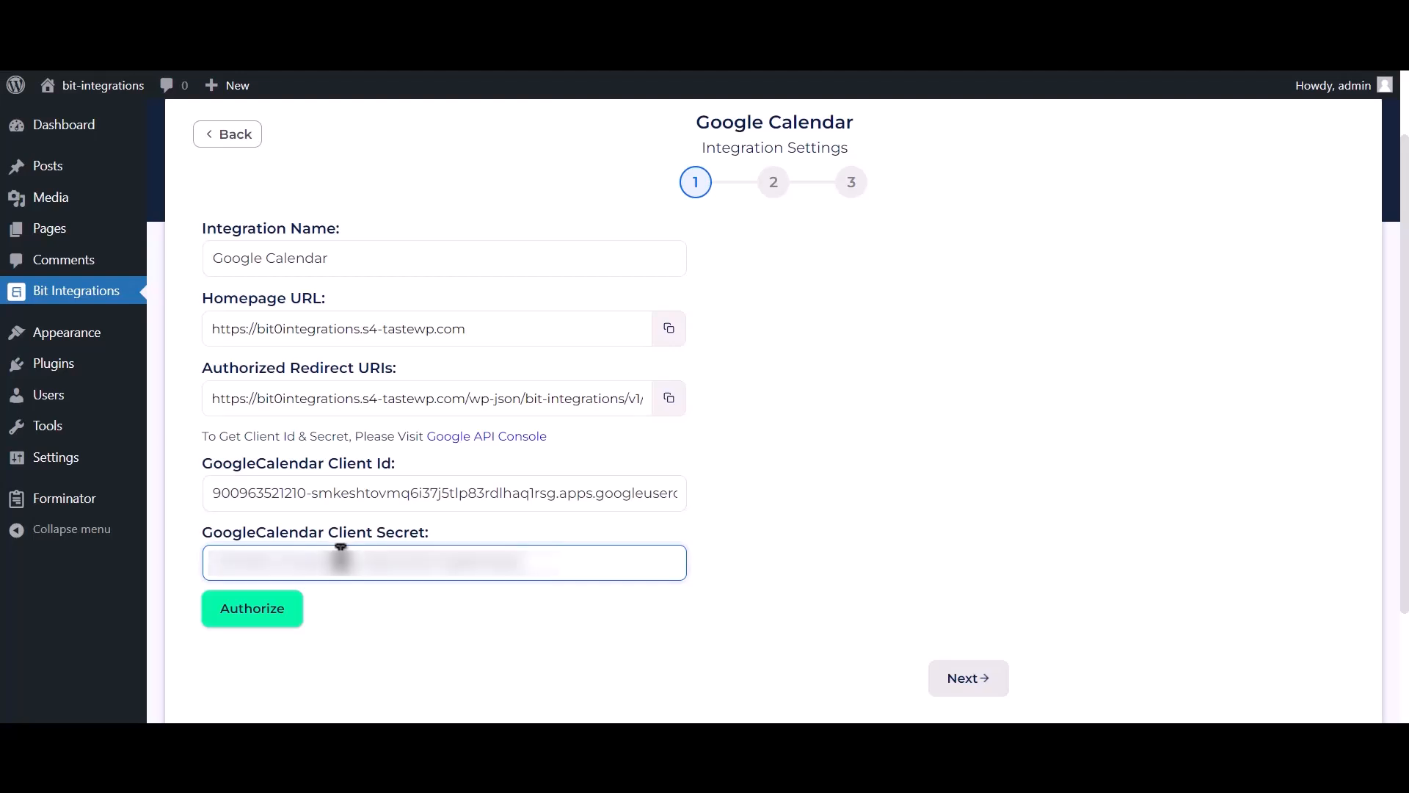
Authorize the integration with the Google account, proceeding past the unverified app notice and allowing s4-tastewp.com to access Google Calendar.
left_click(270, 620)
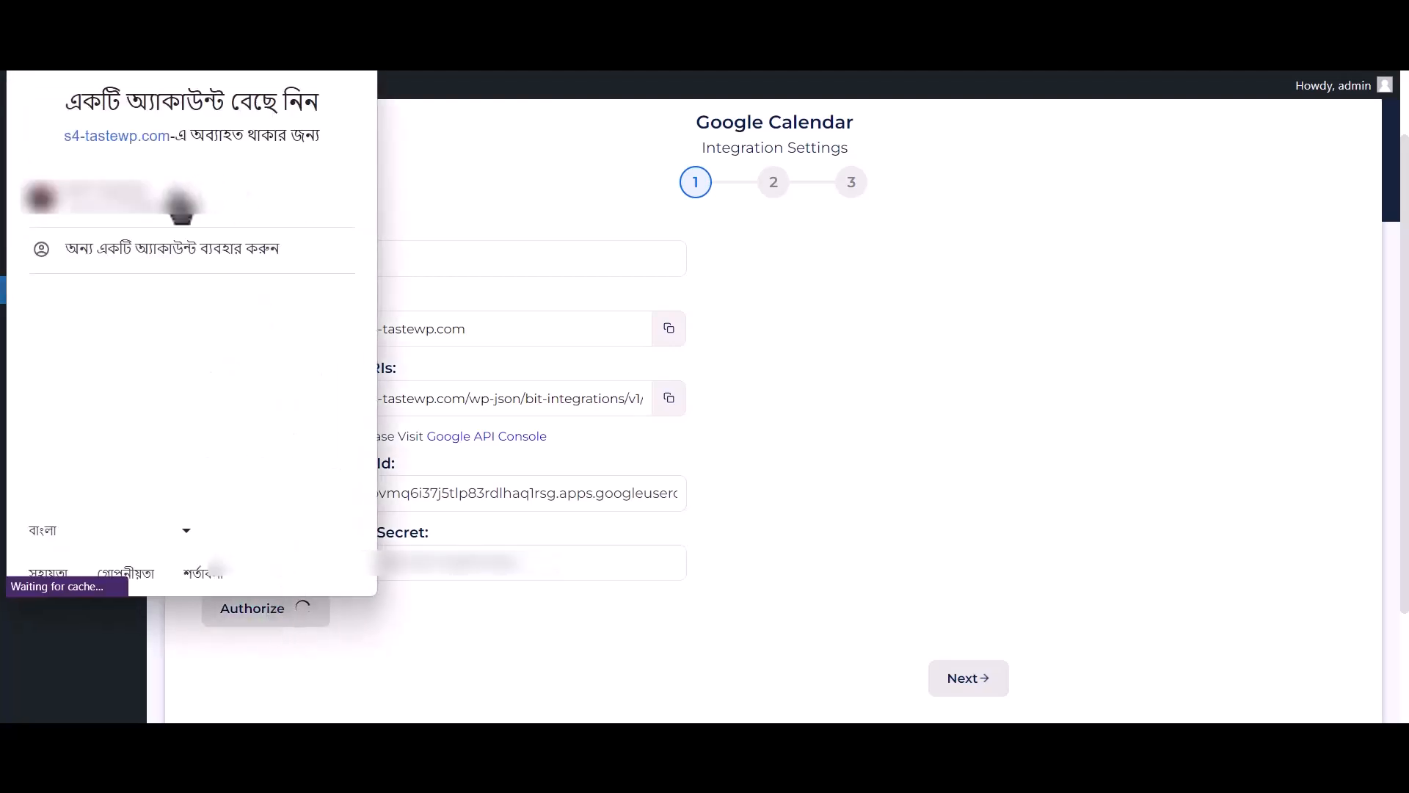
left_click(261, 213)
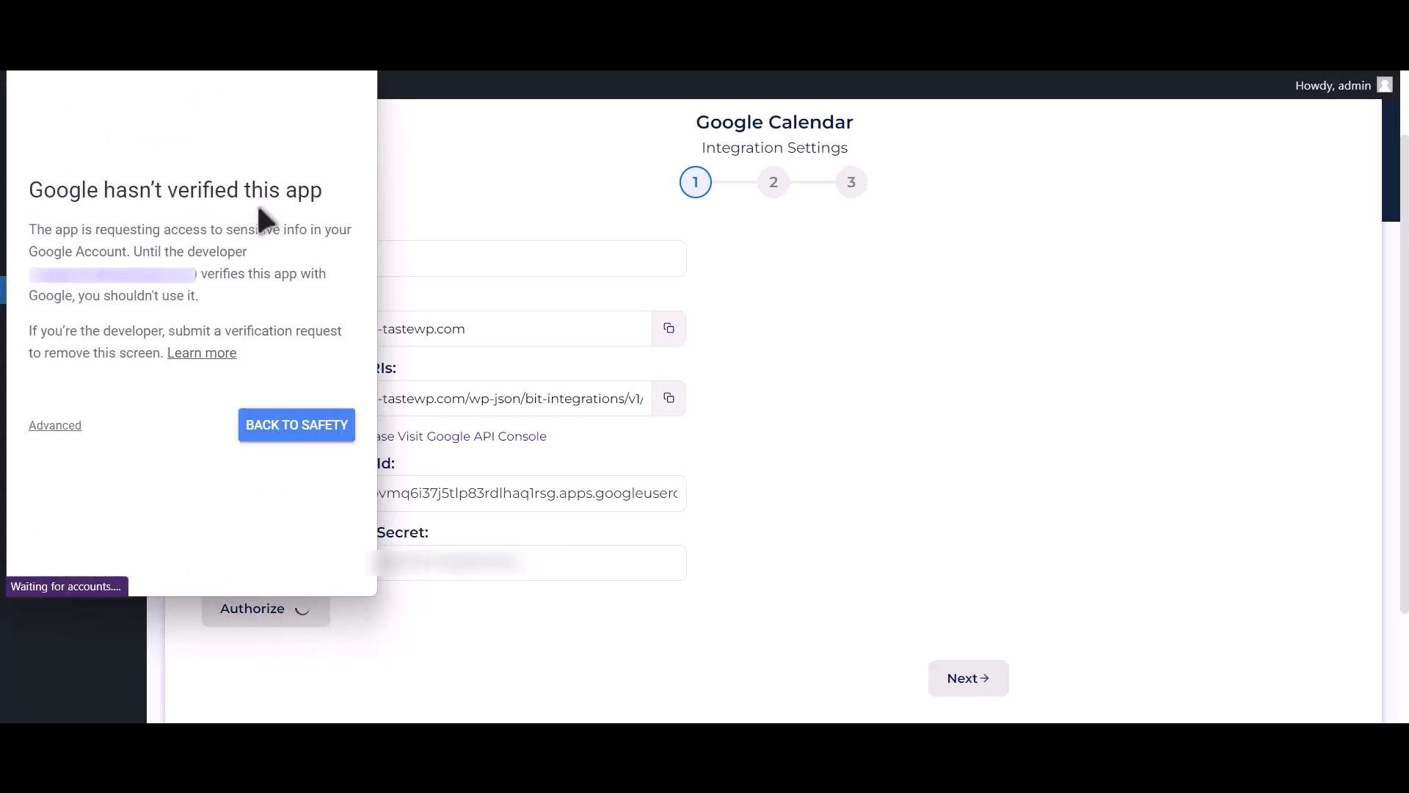
left_click(55, 425)
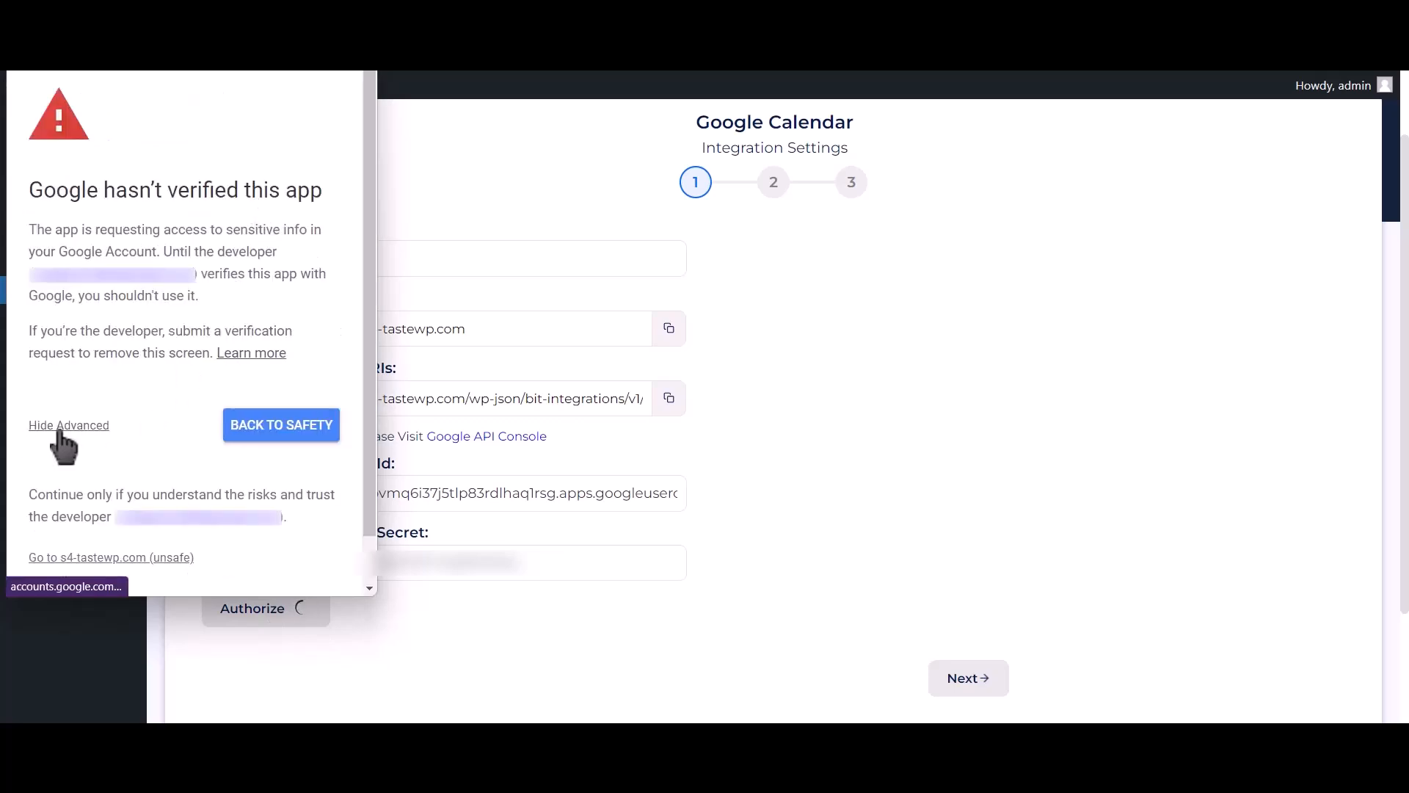
left_click(51, 557)
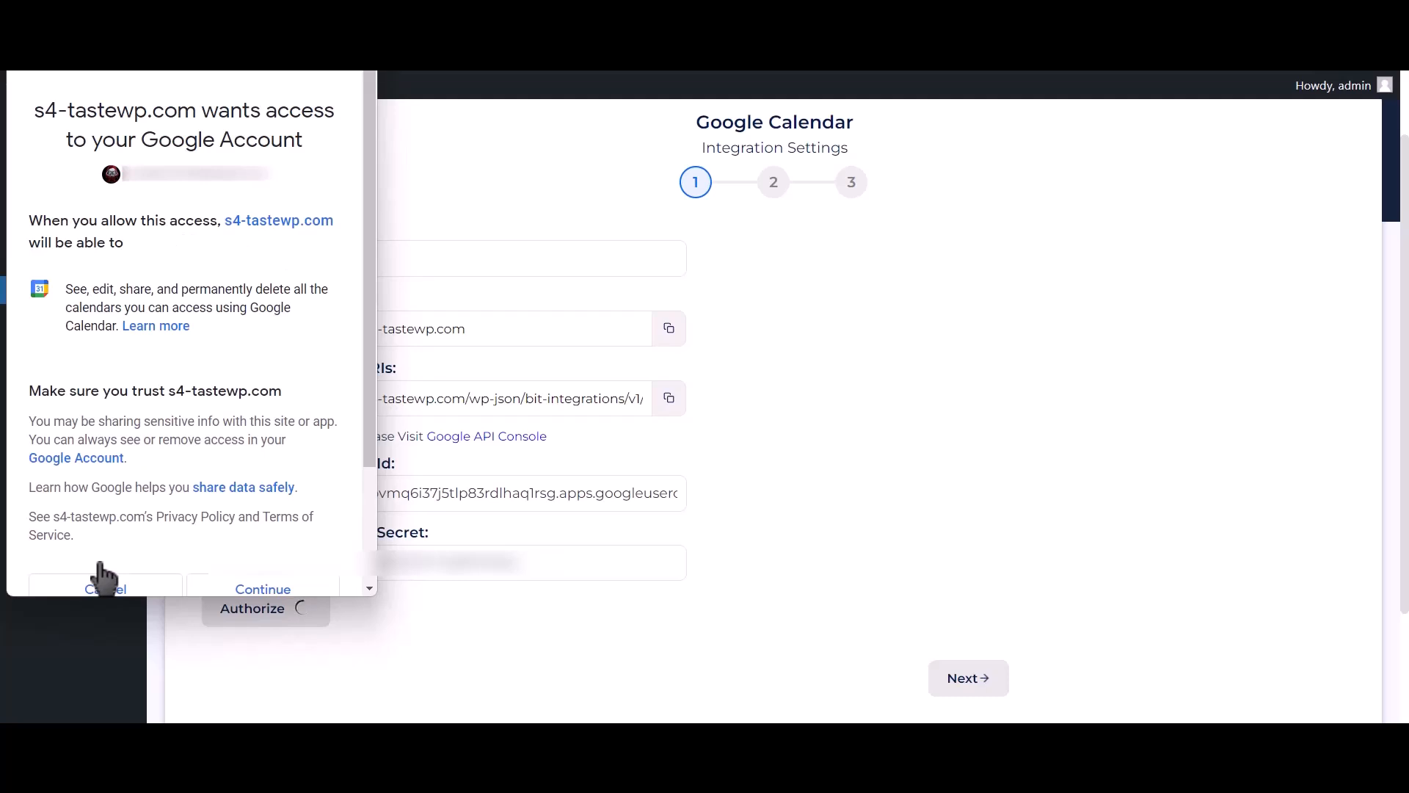
left_click(288, 590)
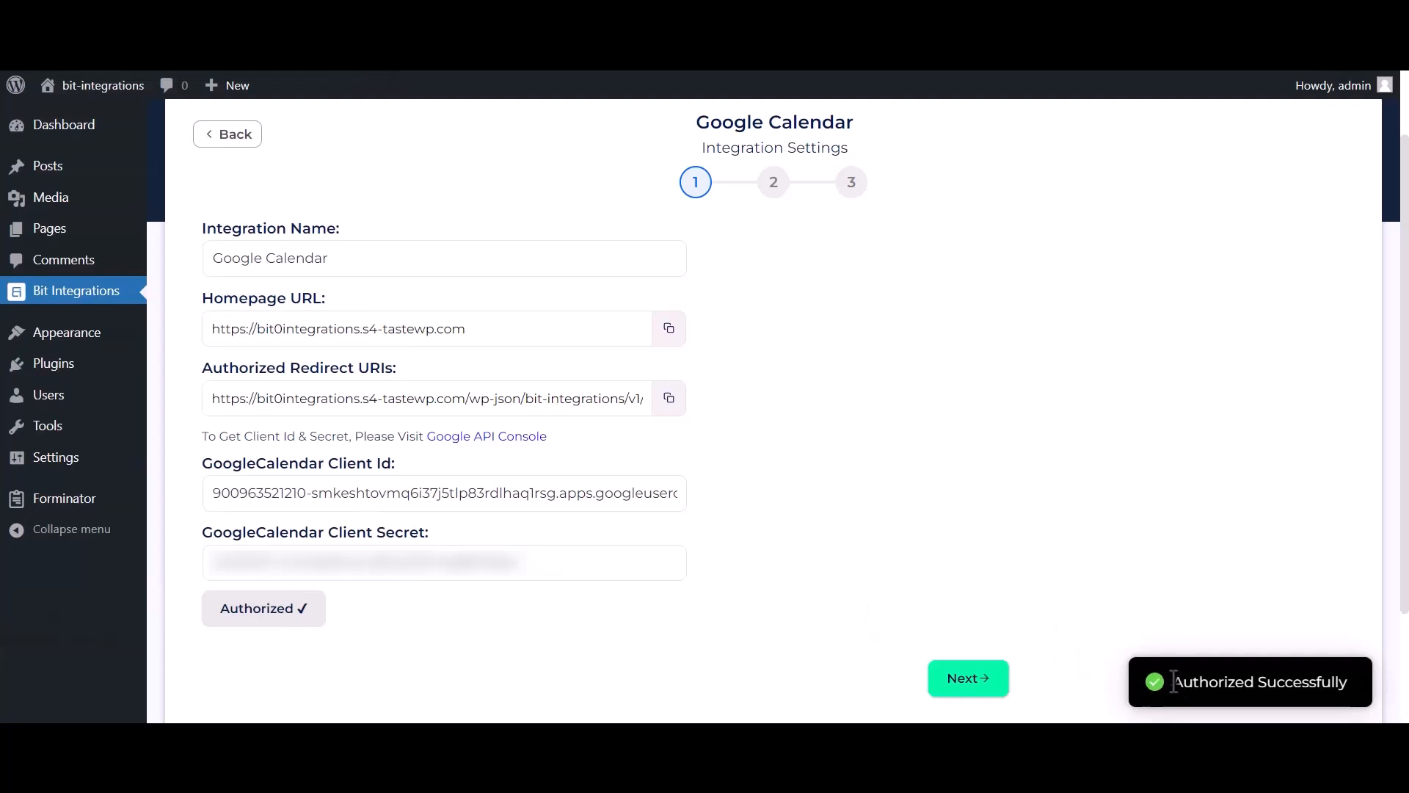
left_click_drag(1175, 681, 1356, 681)
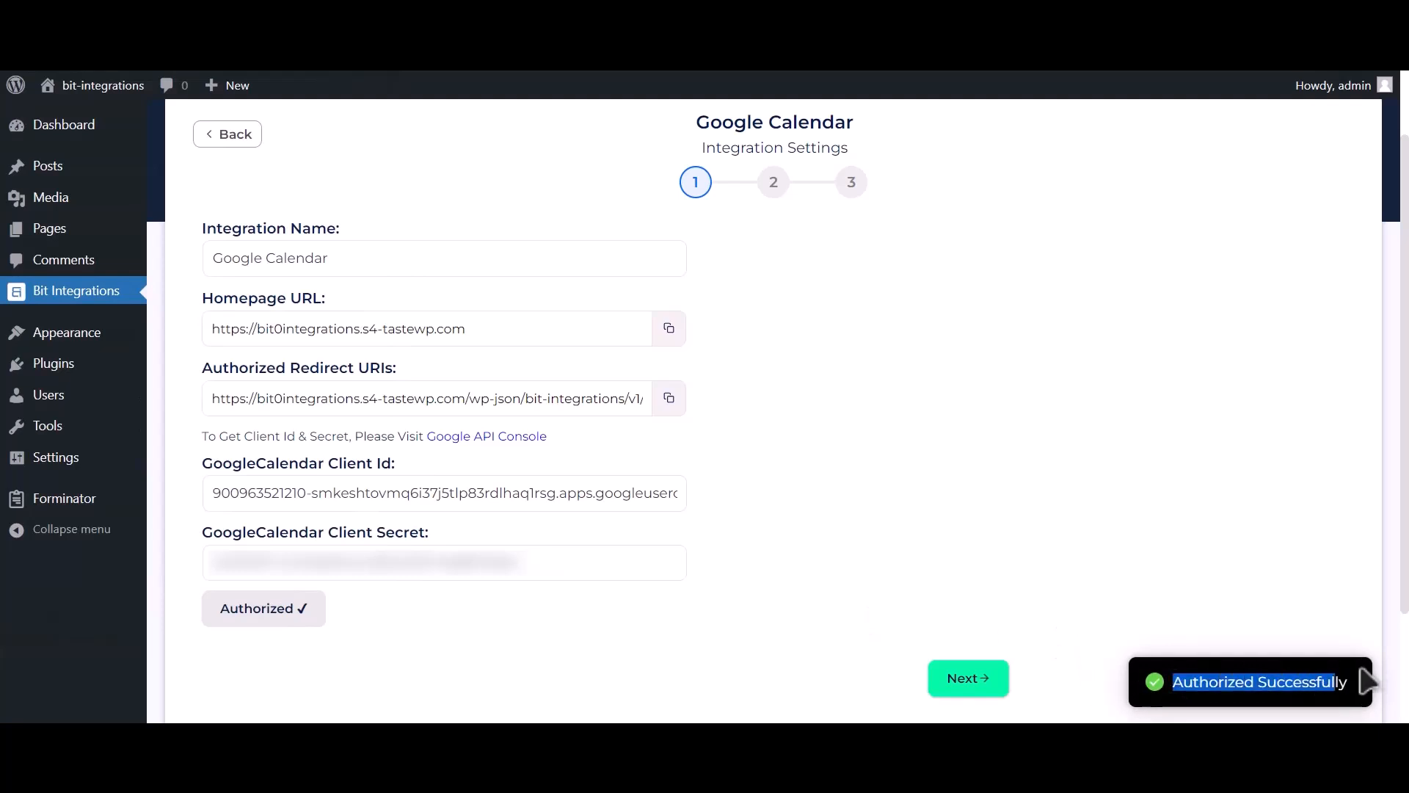
Continue to the calendar settings, choose the Bit Integrations (owner) calendar and set the time zone to Asia/Dhaka.
left_click(983, 689)
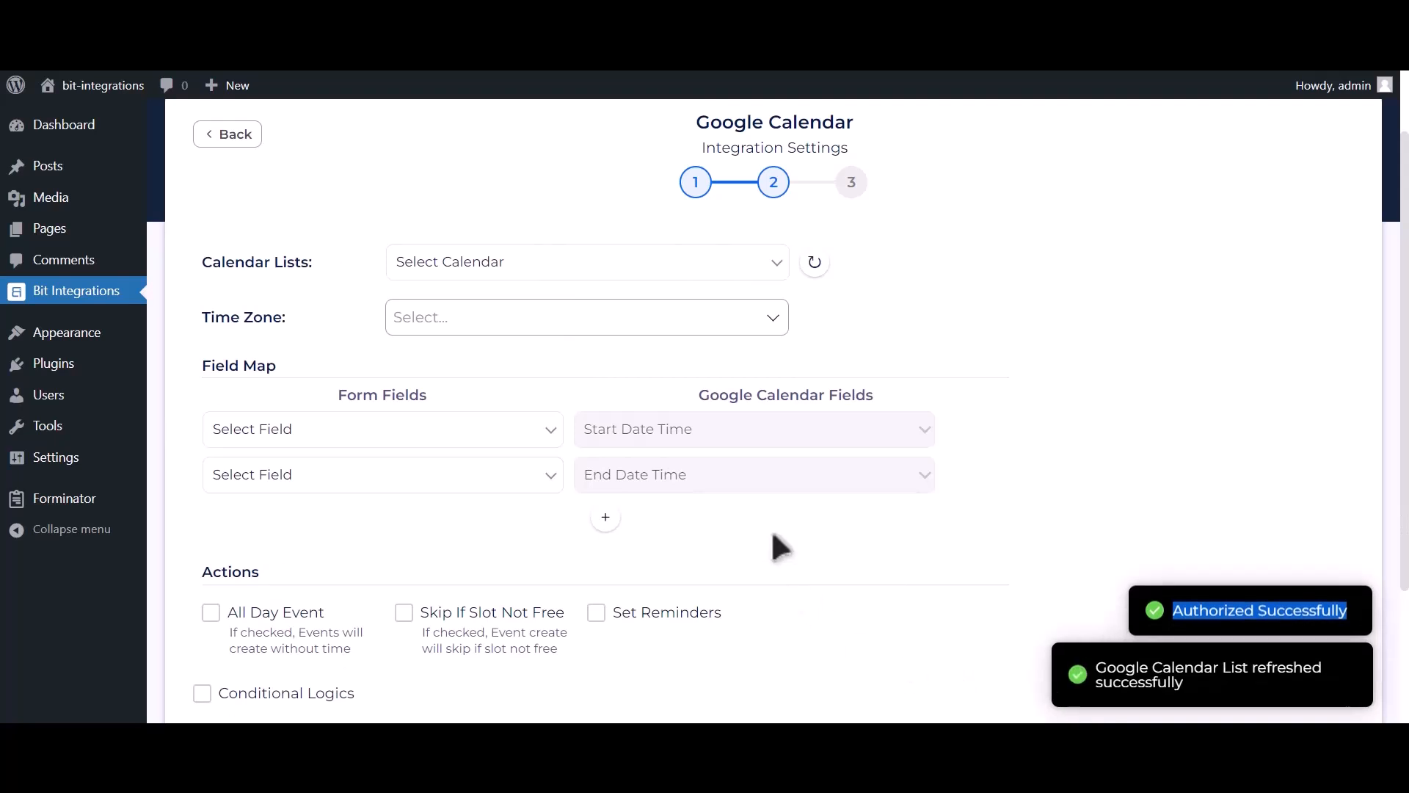
left_click(550, 262)
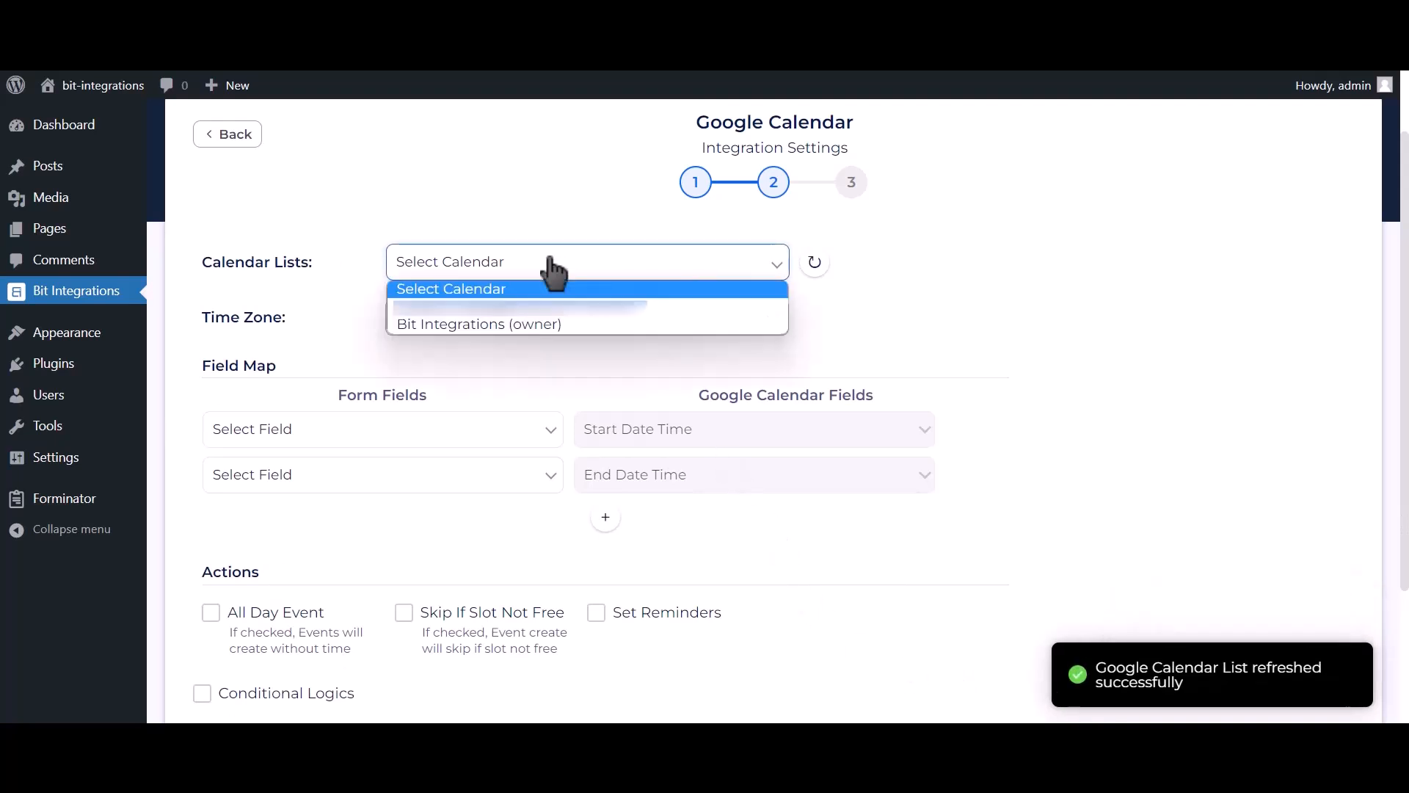
left_click(540, 324)
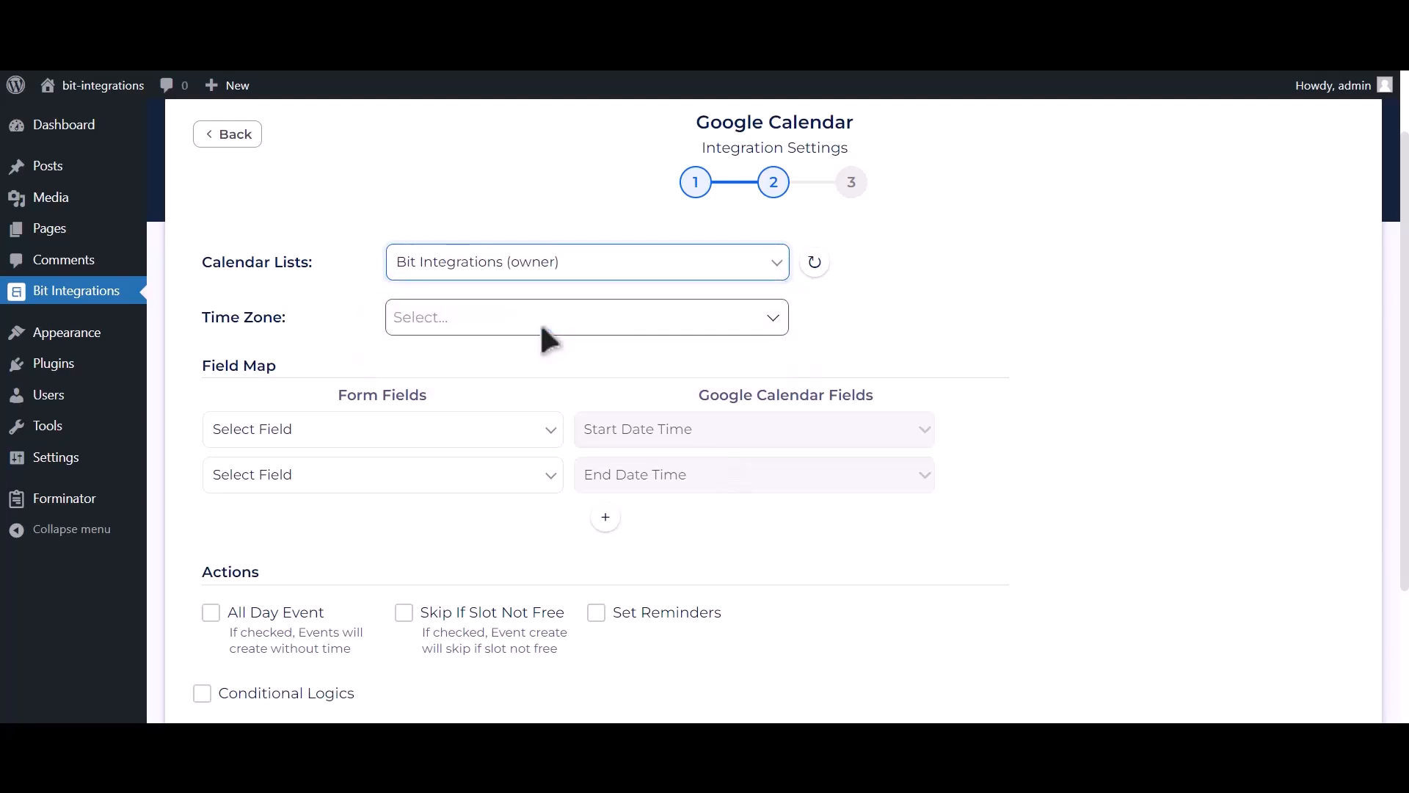
left_click(523, 319)
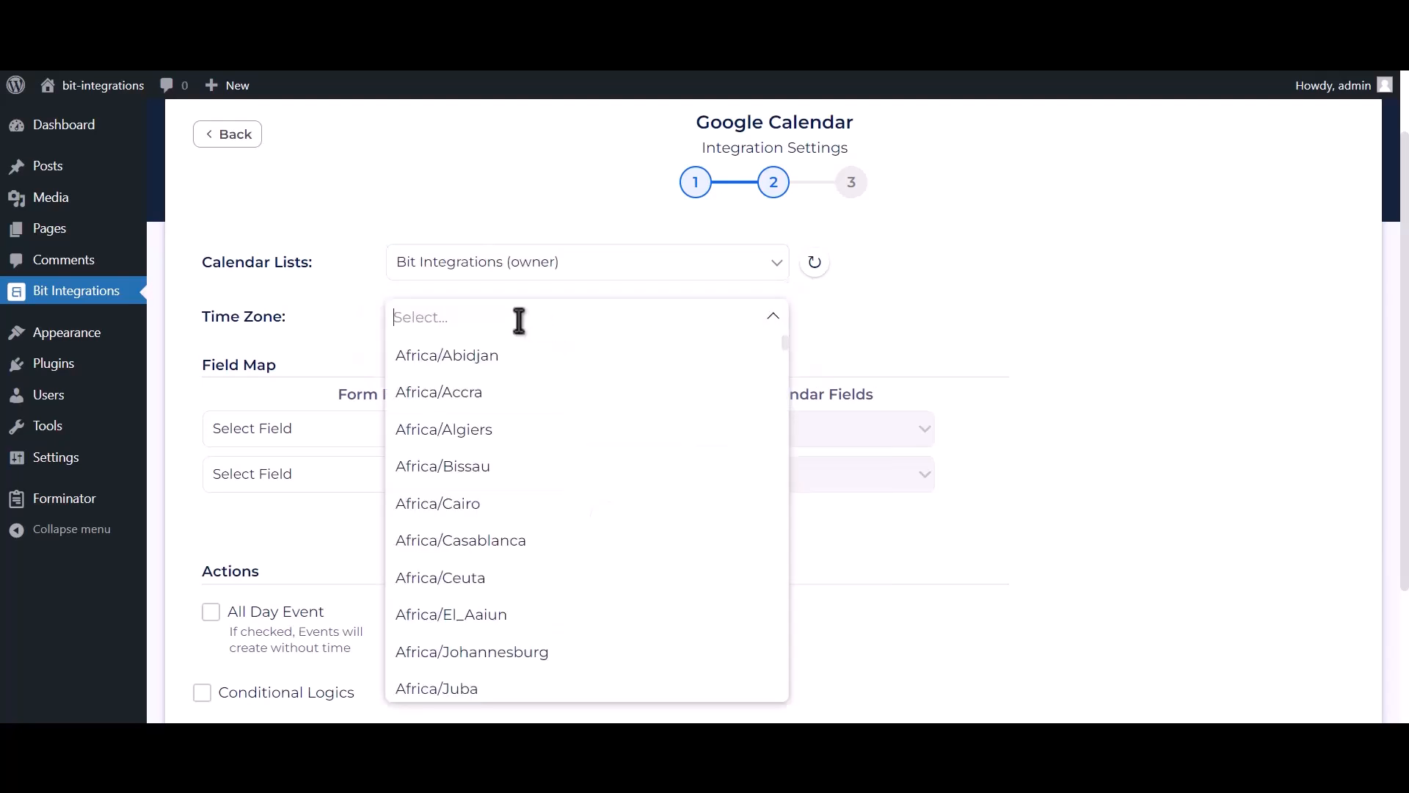
type("dhaka")
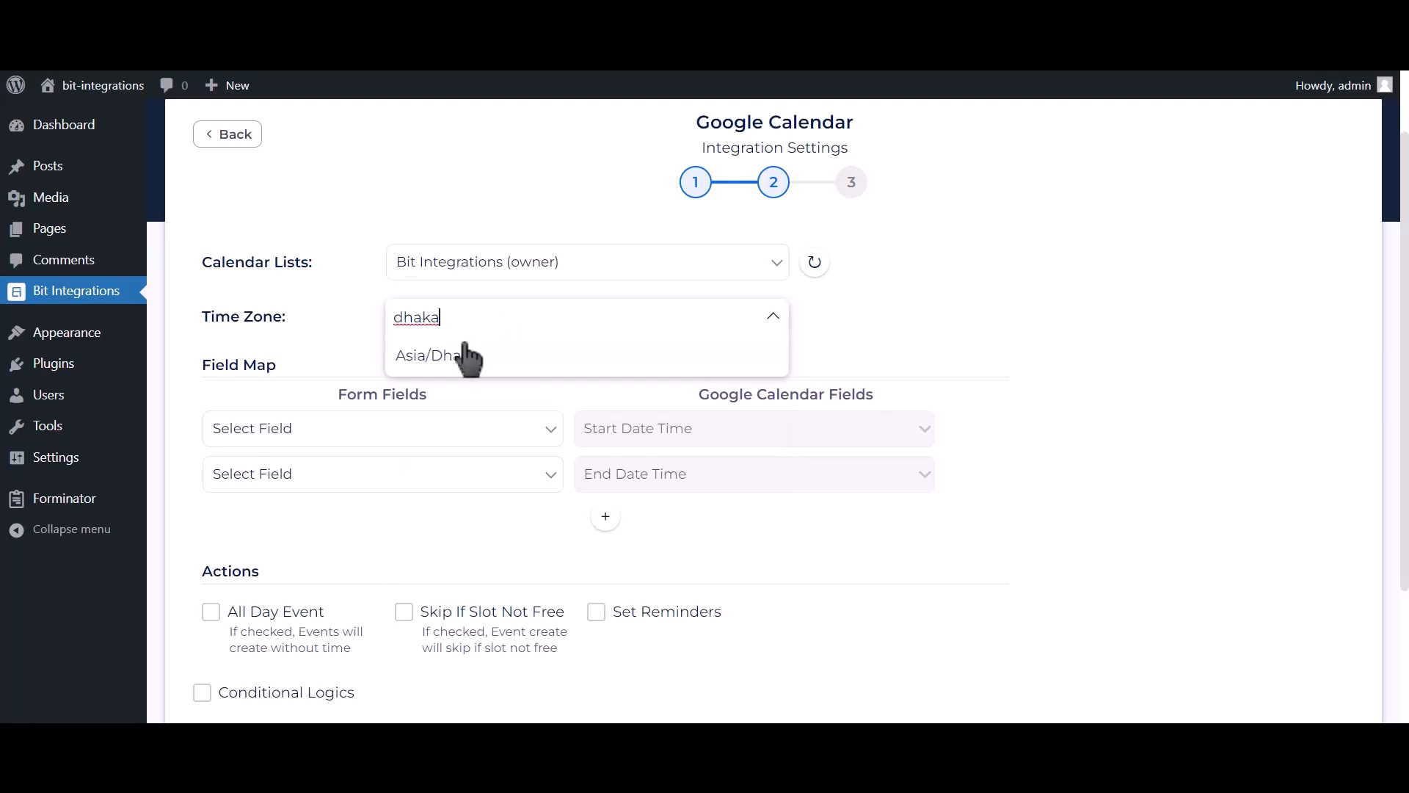
left_click(508, 356)
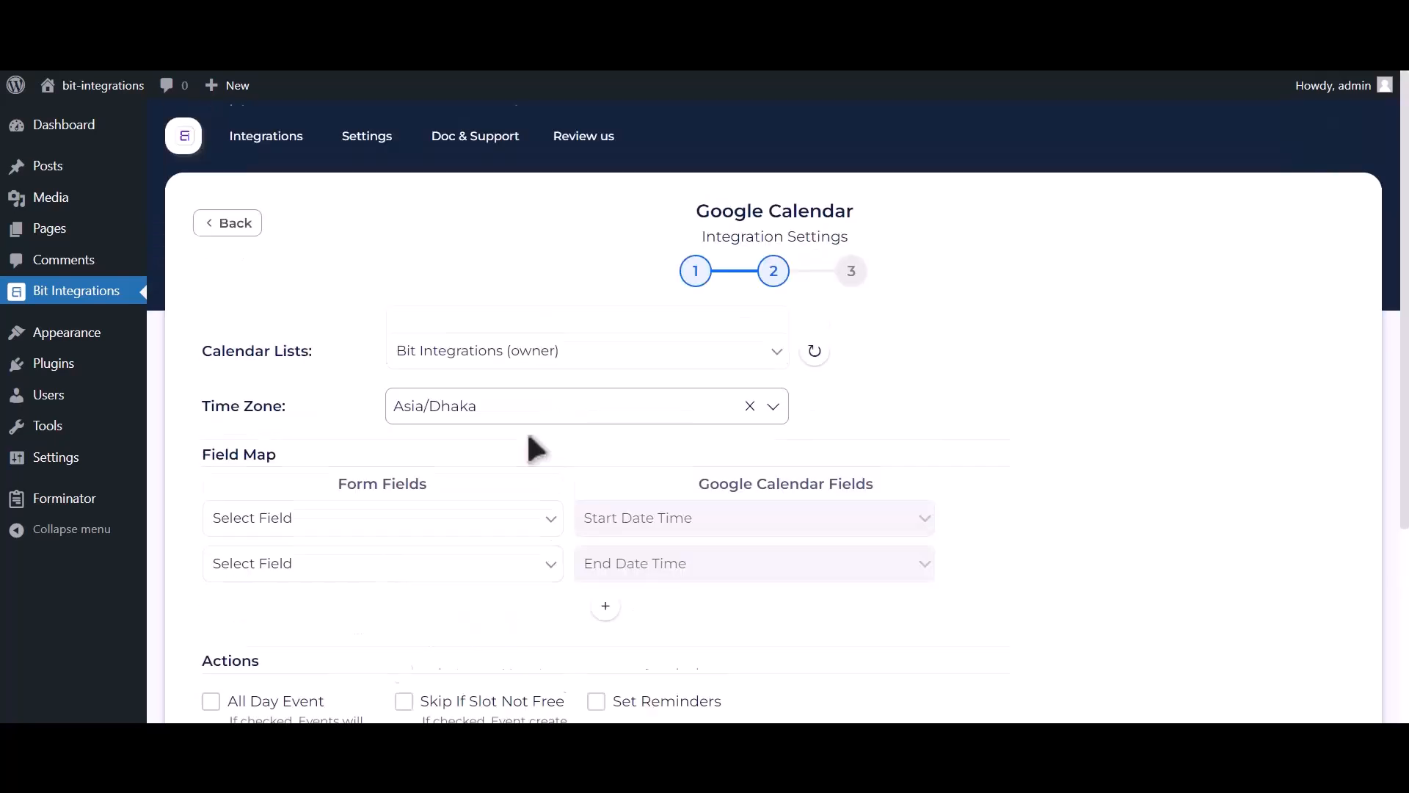
Map the form field Date-1 to both Start Date Time and End Date Time in the field map.
scroll(514, 433, "down", 2)
left_click(425, 375)
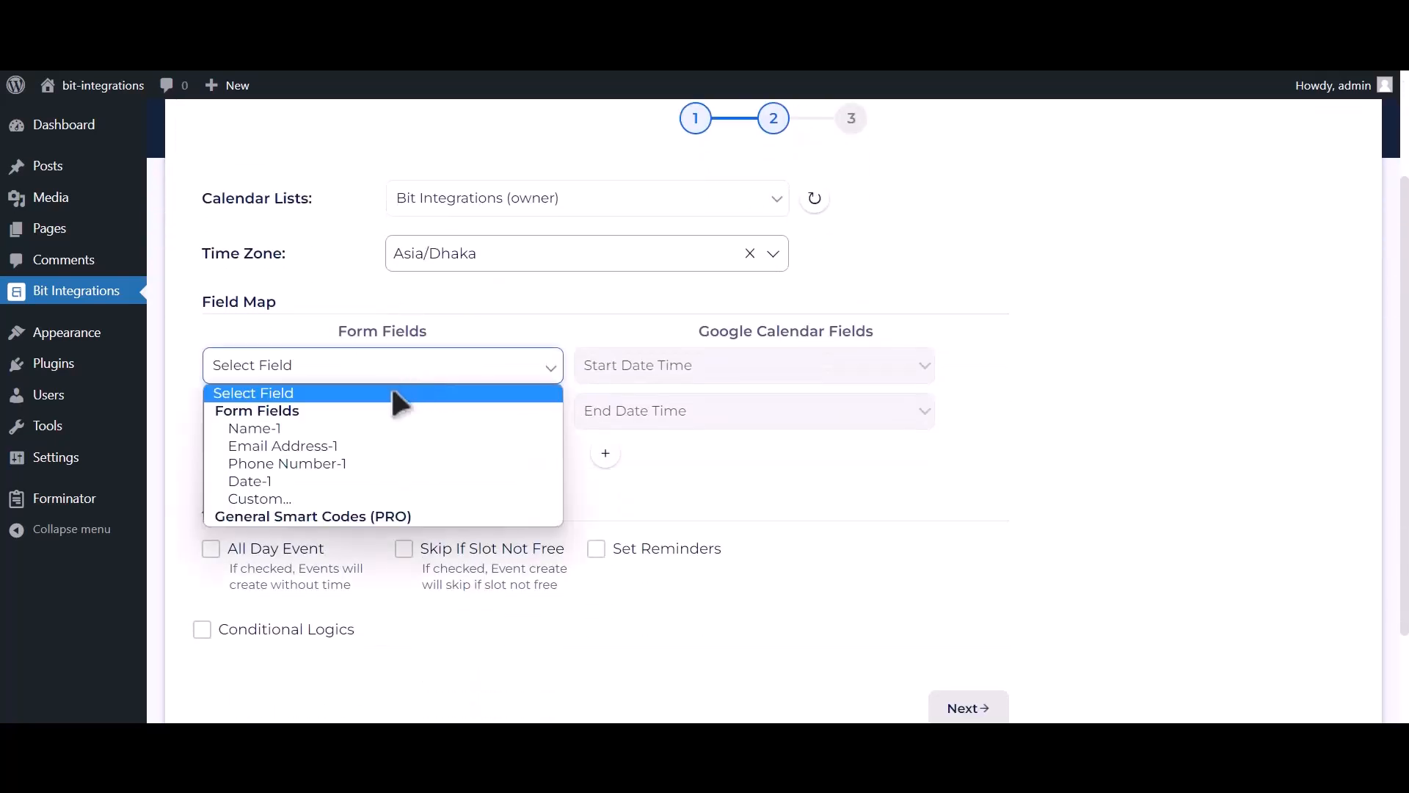
left_click(267, 482)
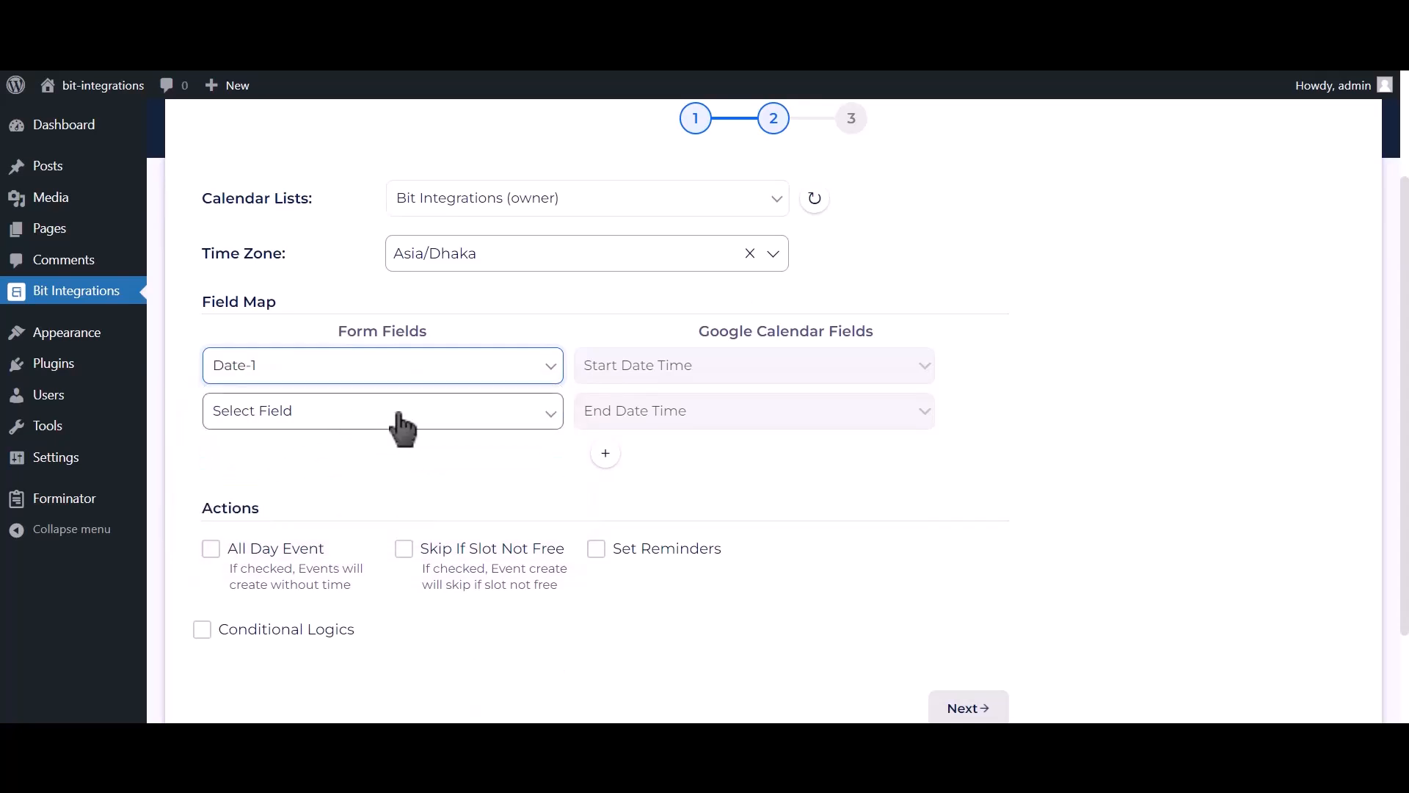
left_click(444, 417)
left_click(308, 526)
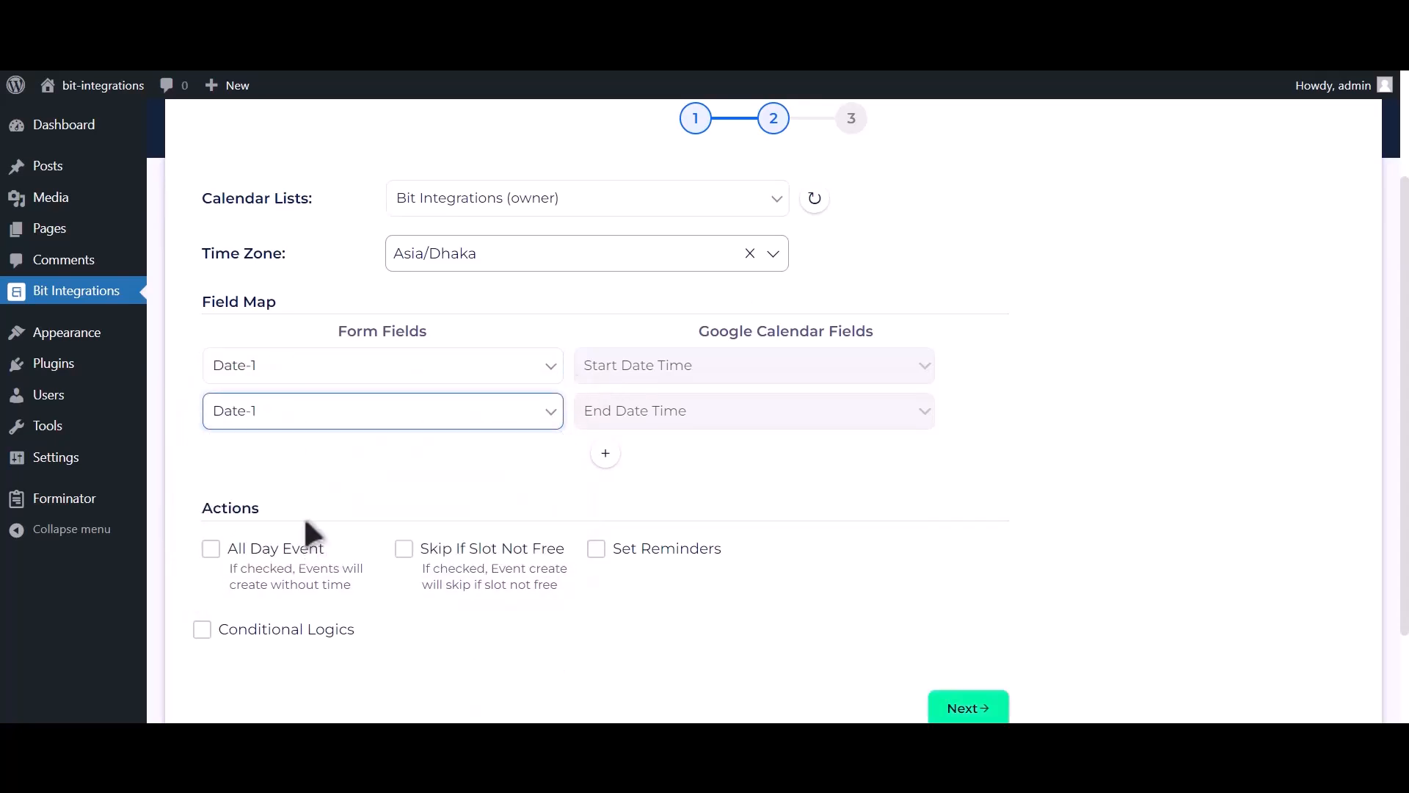
Add a field map row that maps the form field Email Address-1 to the calendar's Description.
left_click(605, 453)
left_click(356, 464)
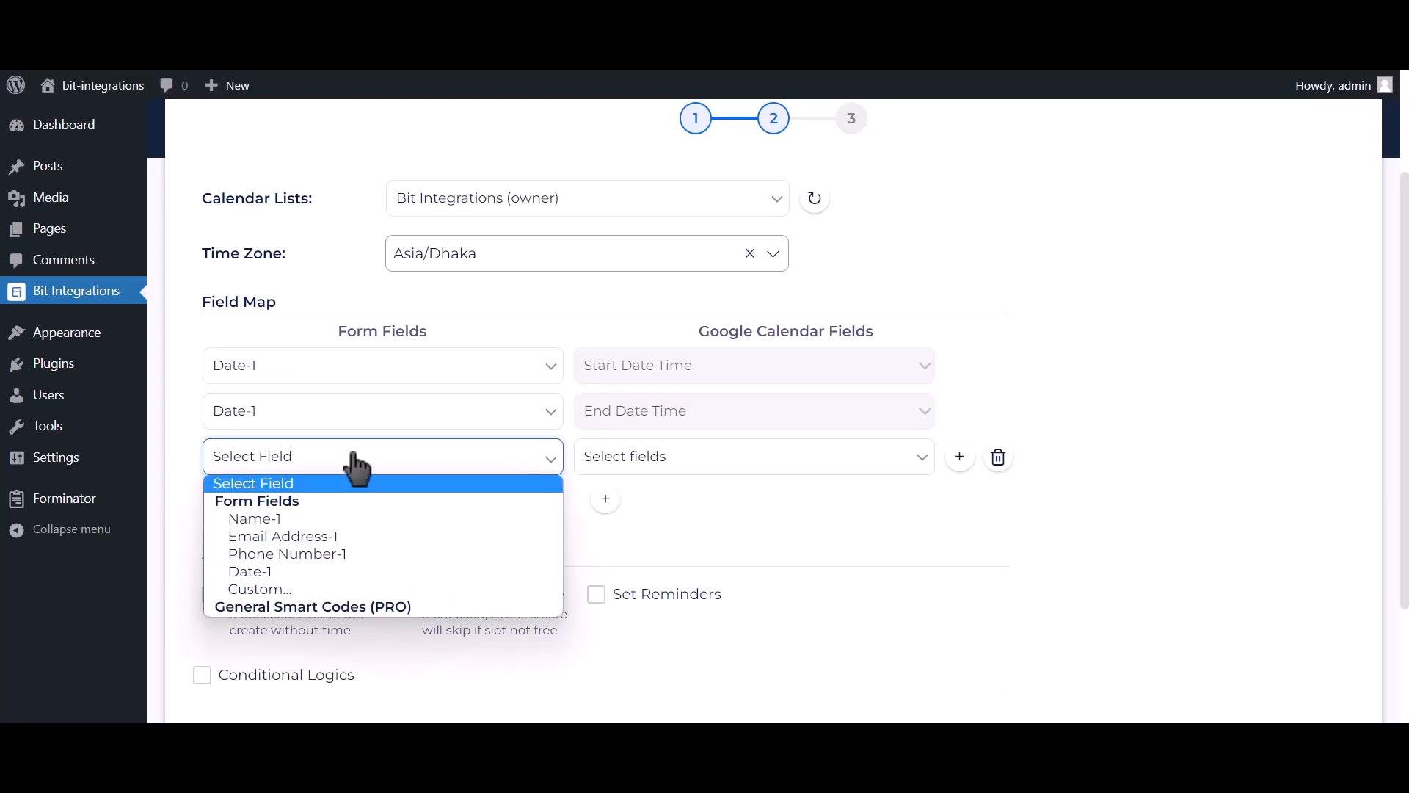
left_click(306, 535)
left_click(596, 464)
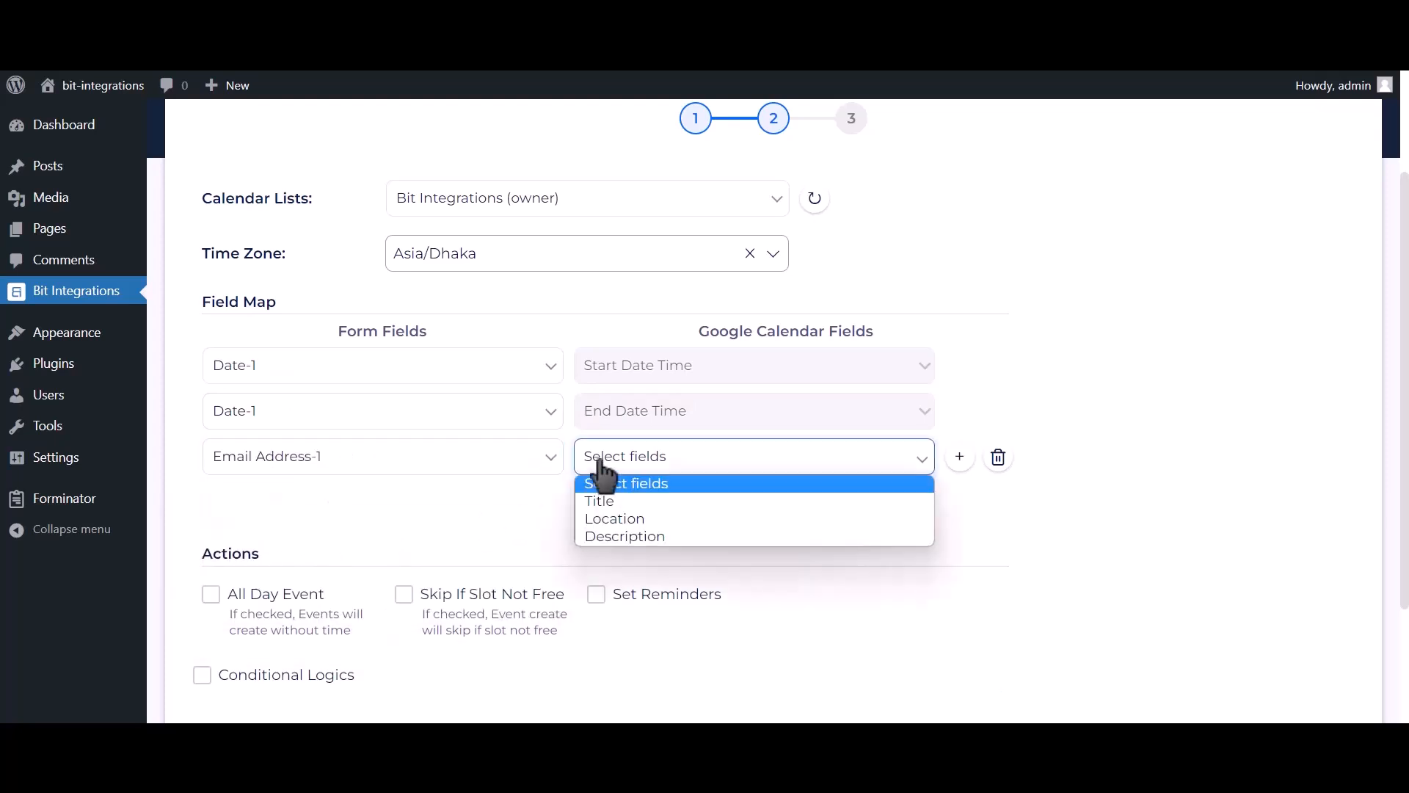
left_click(612, 531)
Add a field map row that maps the form field Name-1 to the calendar event's Title.
left_click(605, 499)
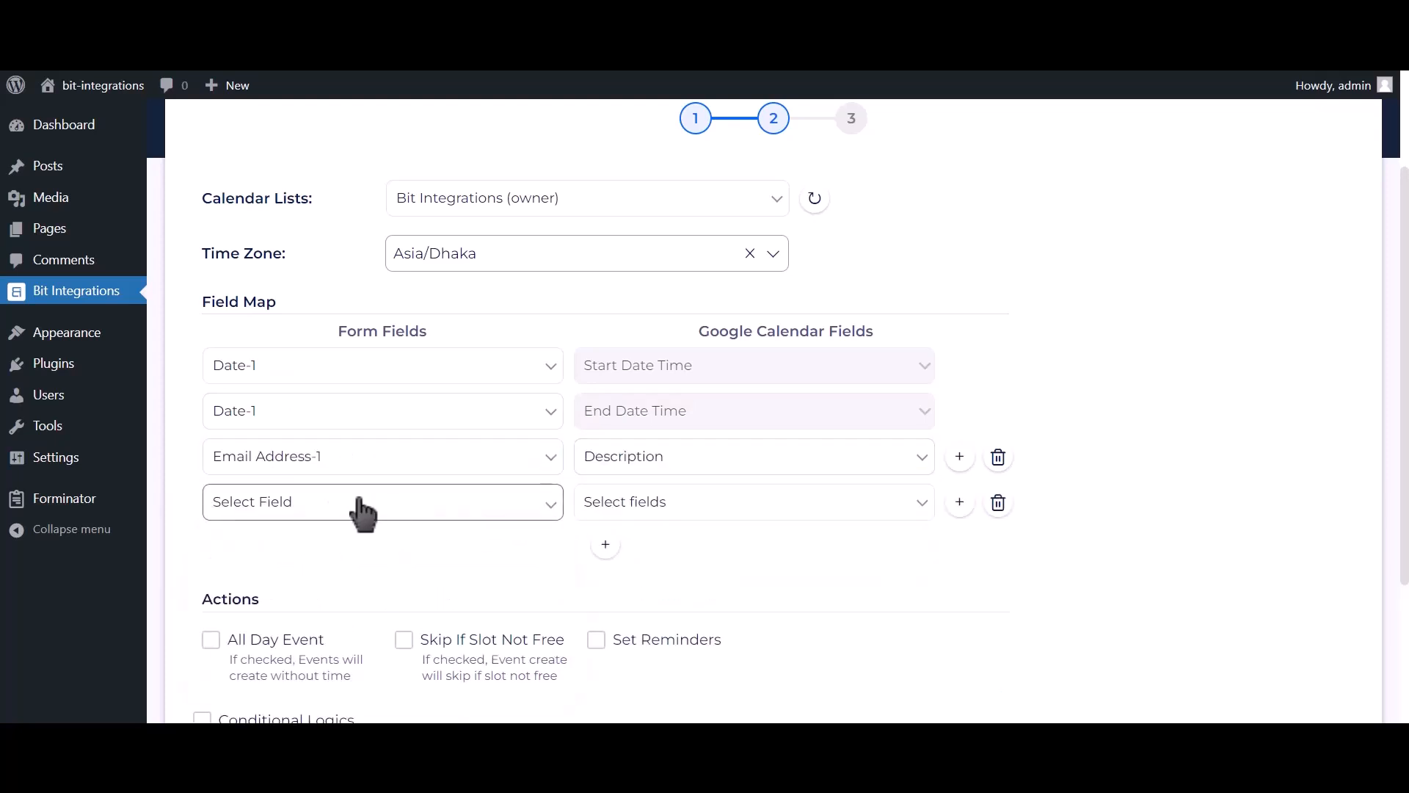
left_click(362, 510)
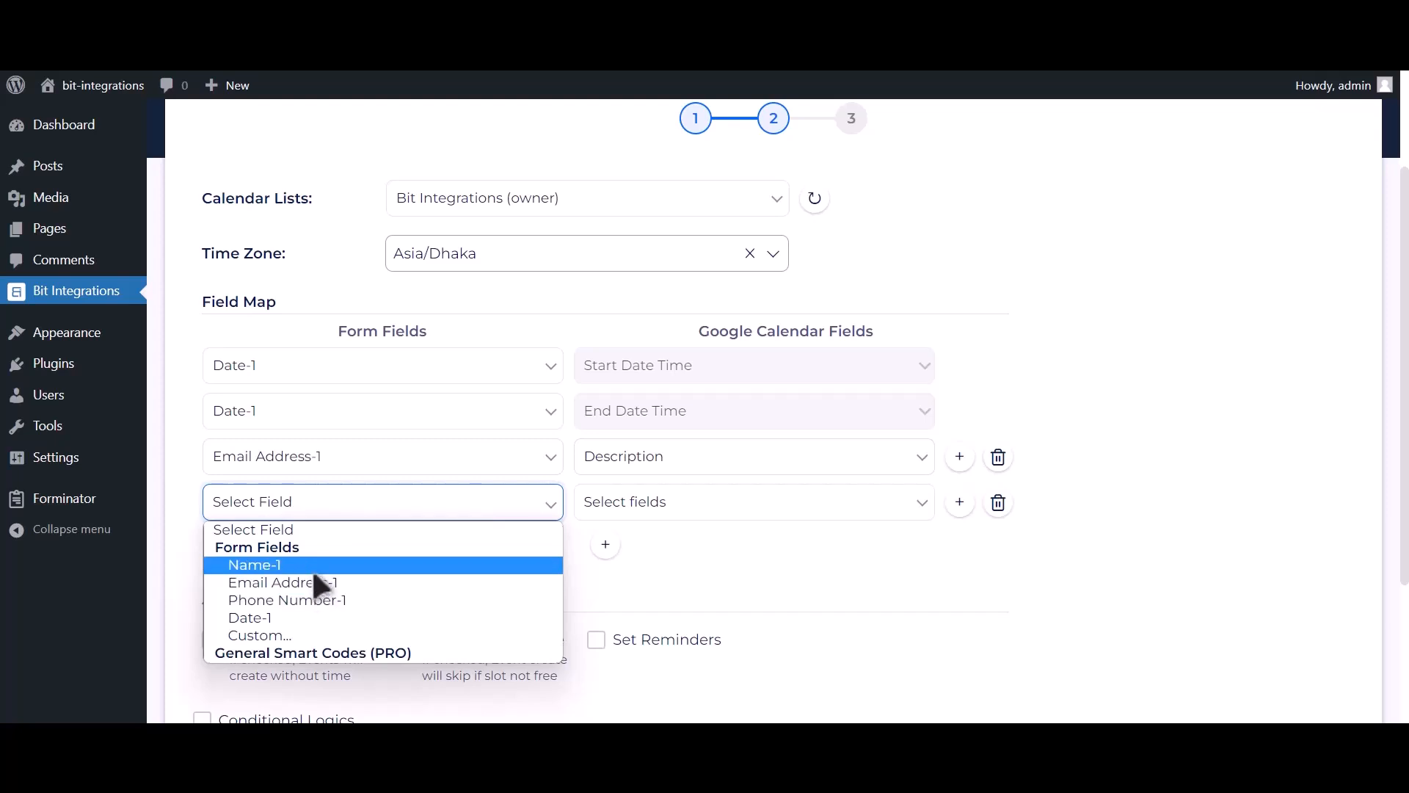
left_click(311, 565)
left_click(630, 512)
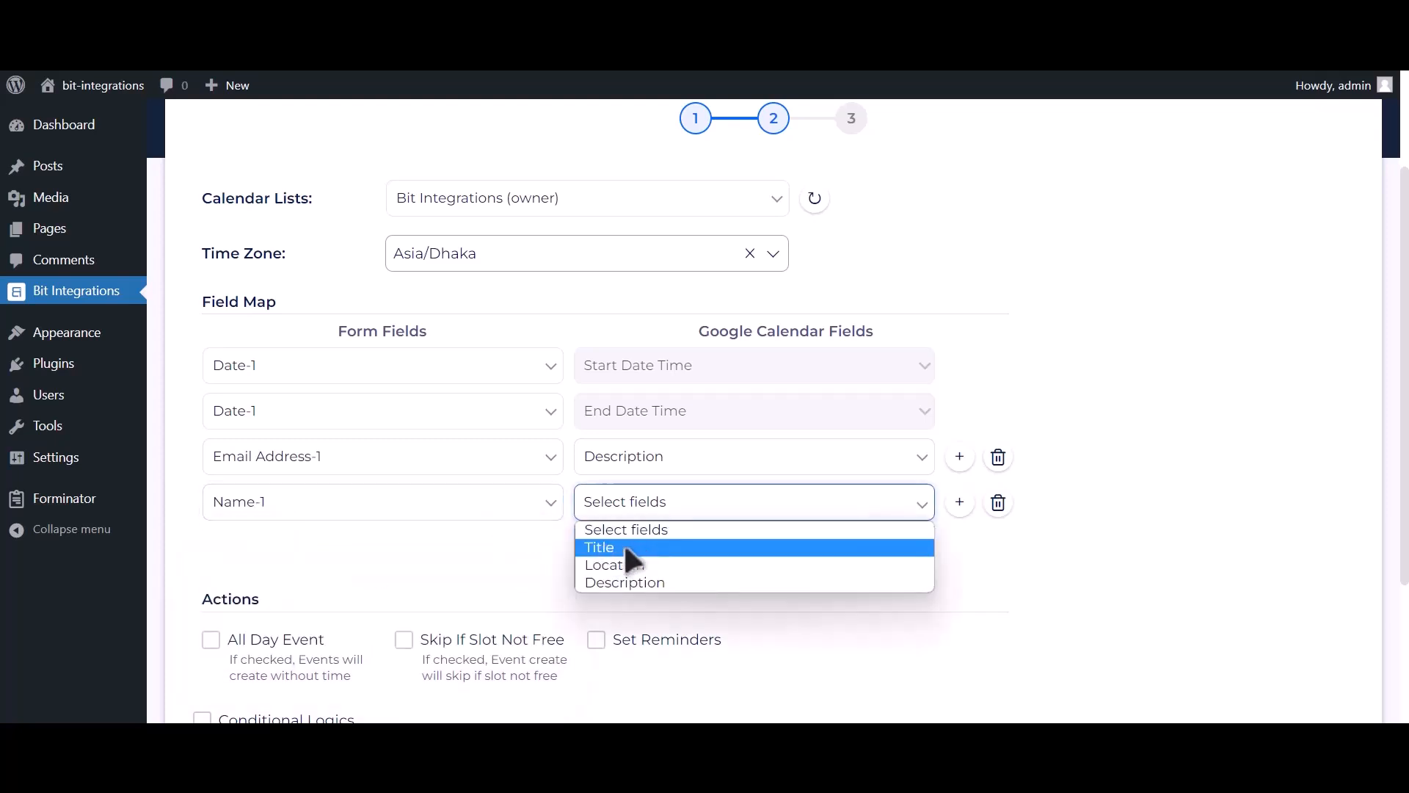
left_click(620, 544)
Add a field map row that maps the form field Phone Number-1 to Description.
left_click(606, 545)
left_click(361, 552)
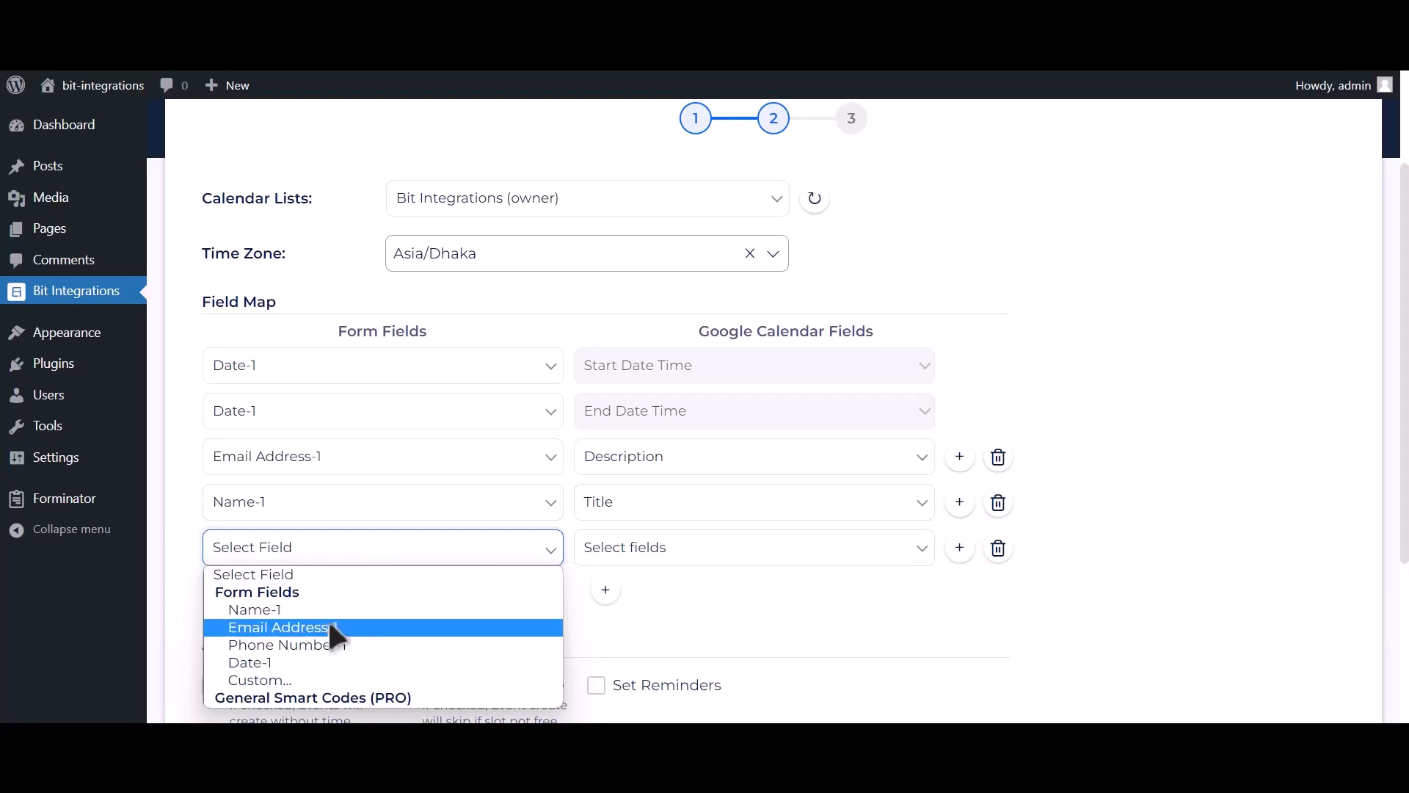
left_click(327, 645)
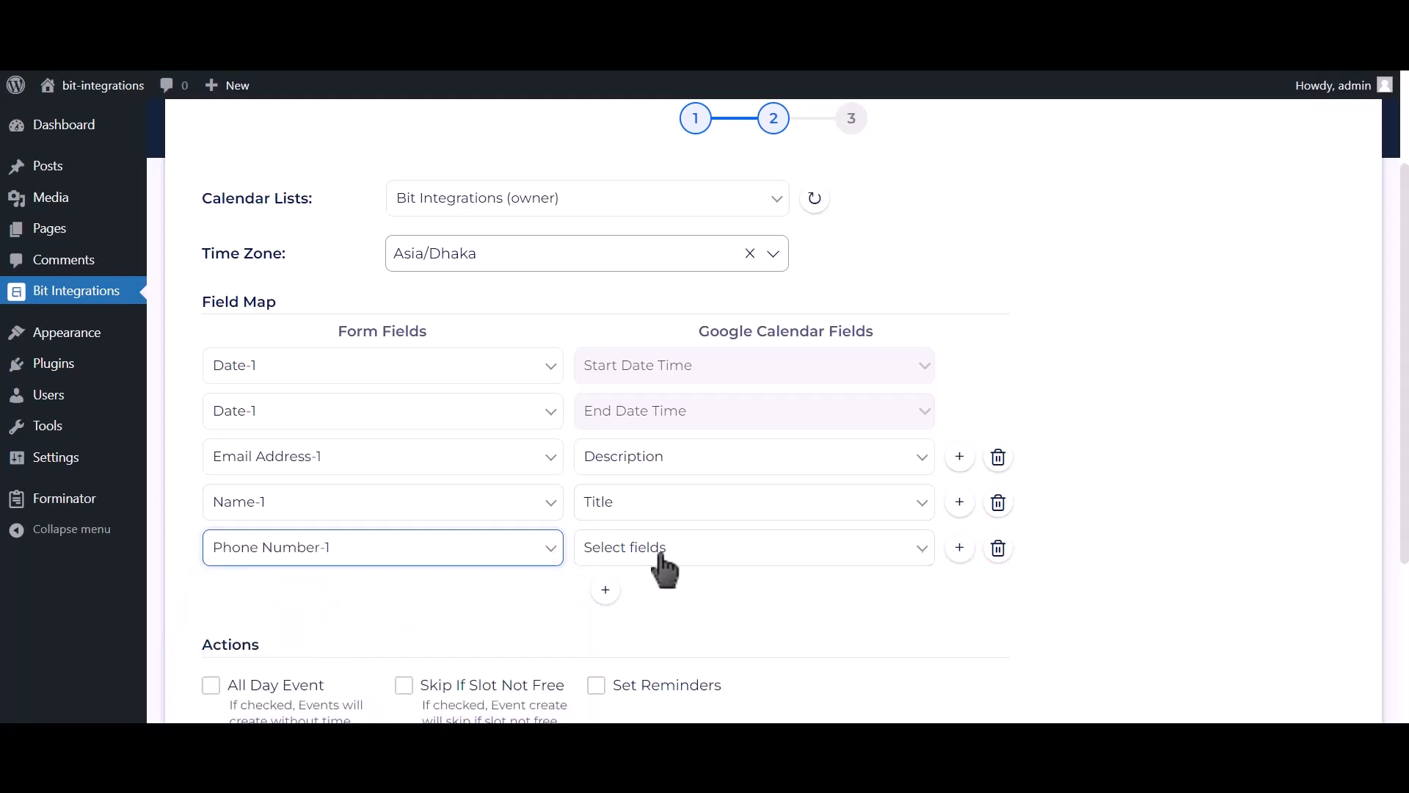
left_click(657, 554)
left_click(625, 625)
Enable the All Day Event action, then finish and save the Google Calendar integration.
scroll(465, 558, "down", 2)
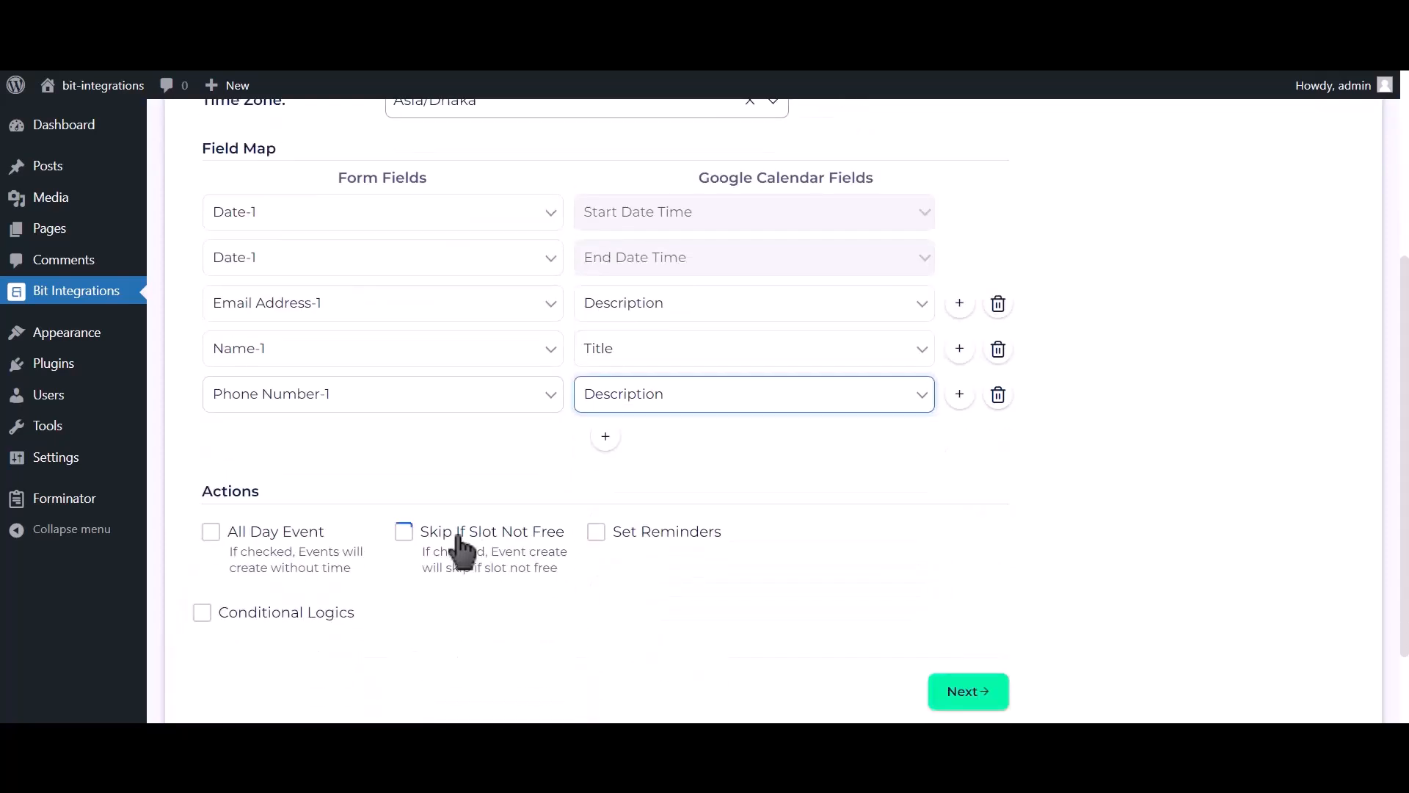
scroll(270, 540, "down", 2)
left_click(265, 426)
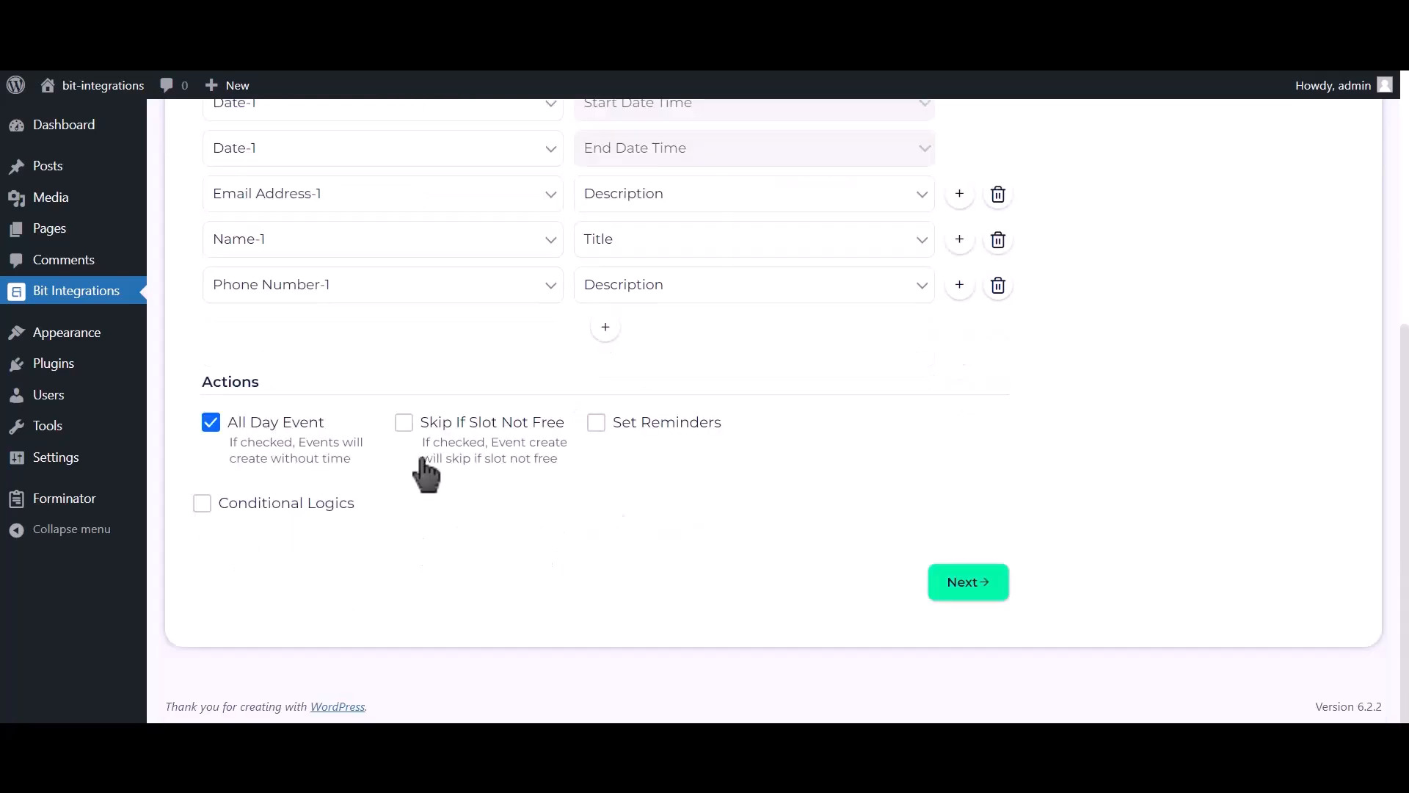
left_click(976, 593)
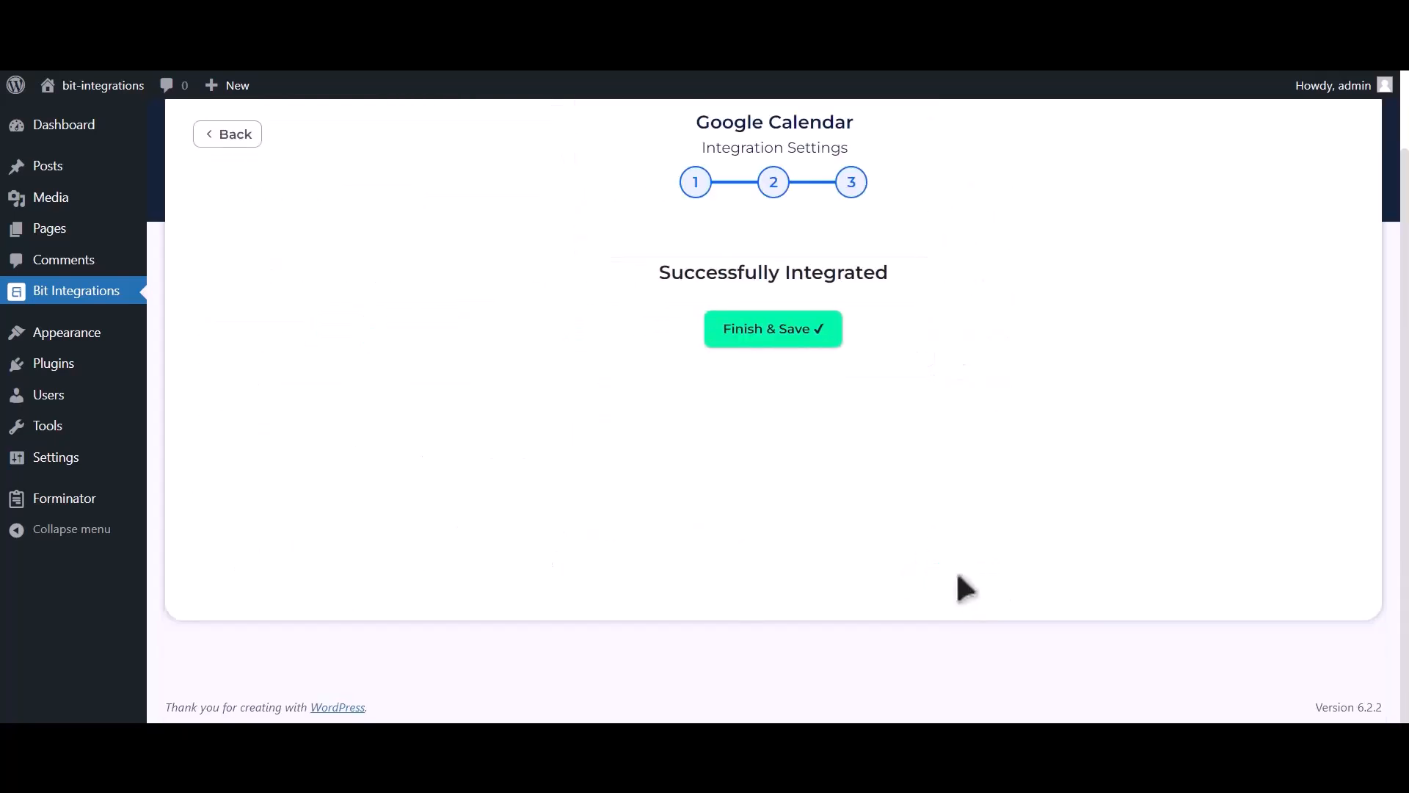
left_click(785, 339)
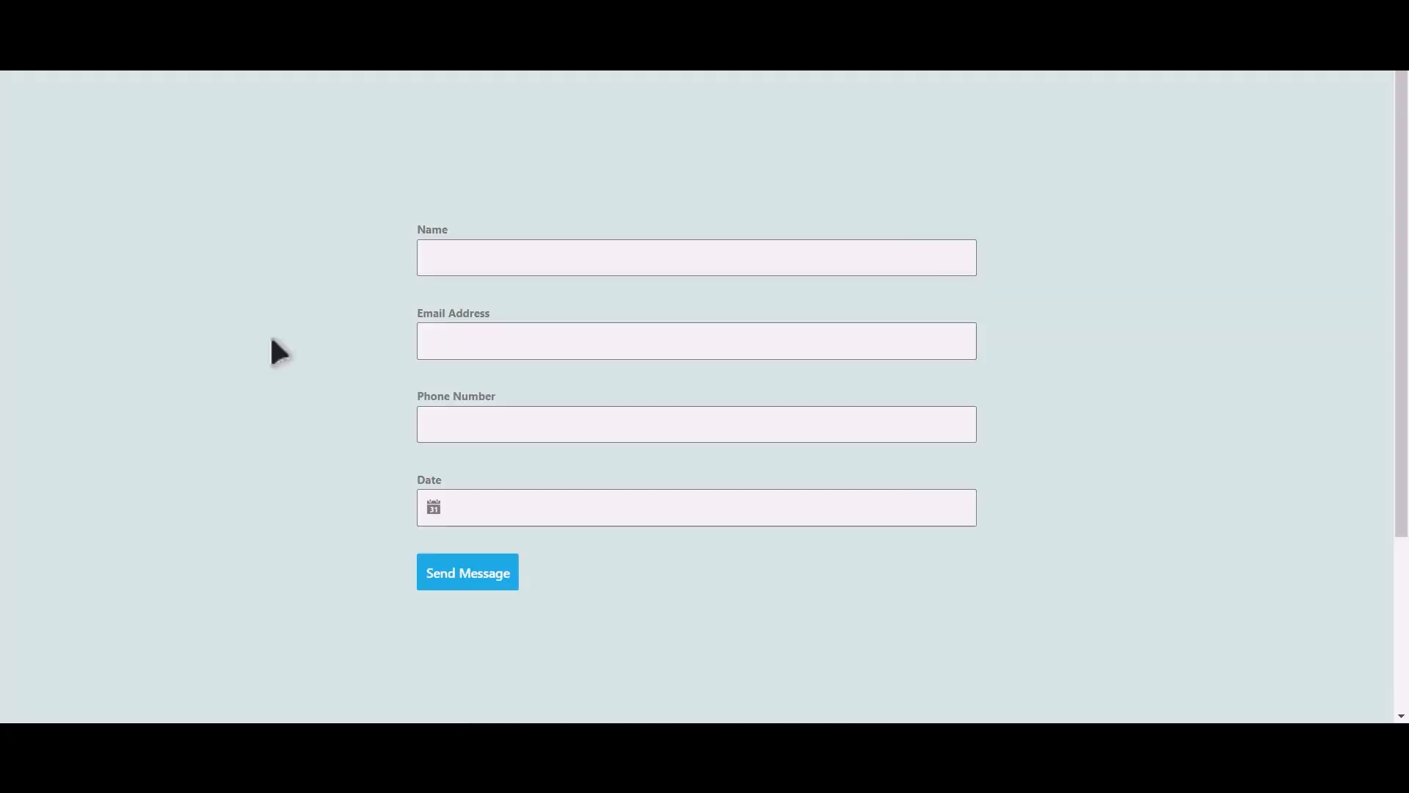
Fill in the website form with the name Bit Integrations, an email address, a phone number and the date 06/13/2023, and submit it.
left_click(547, 268)
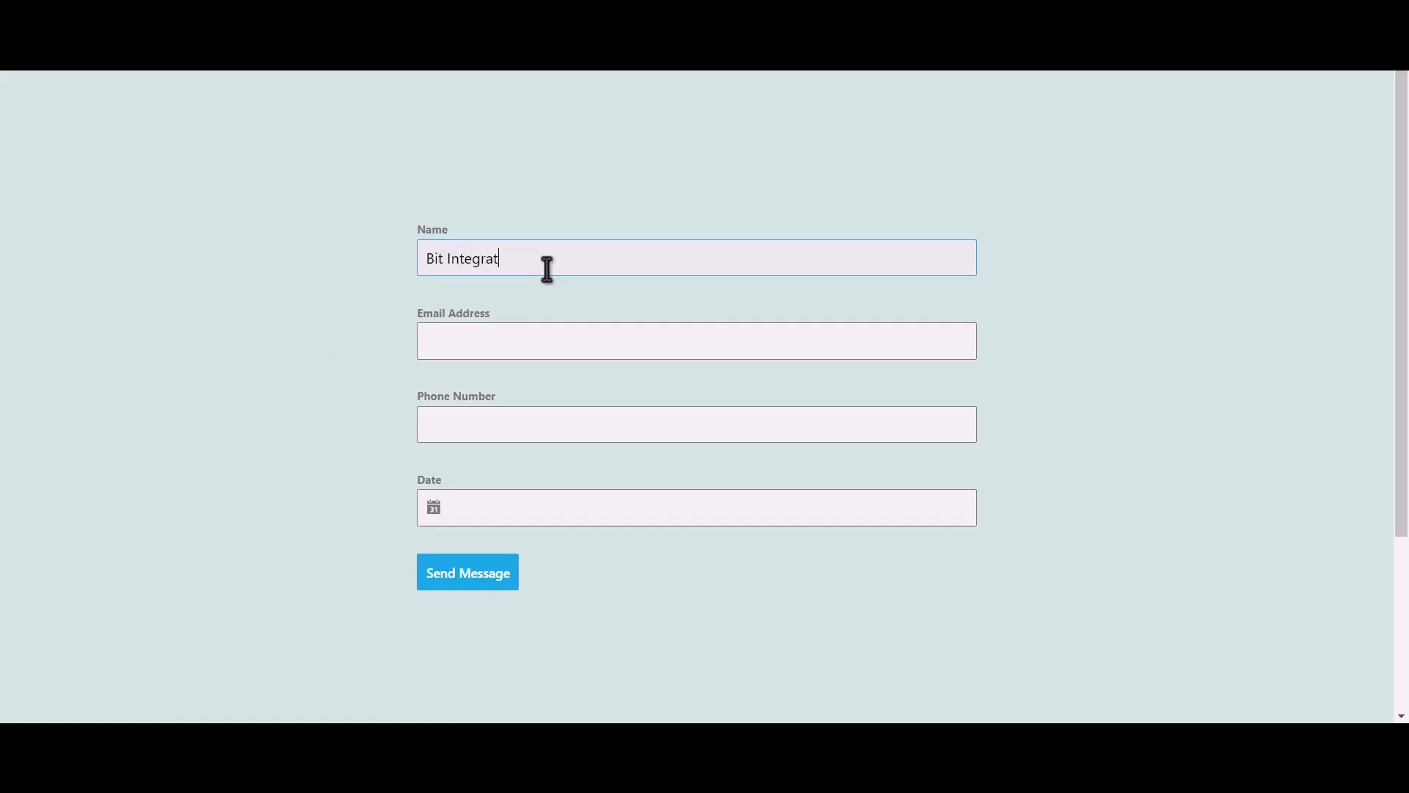
left_click(554, 334)
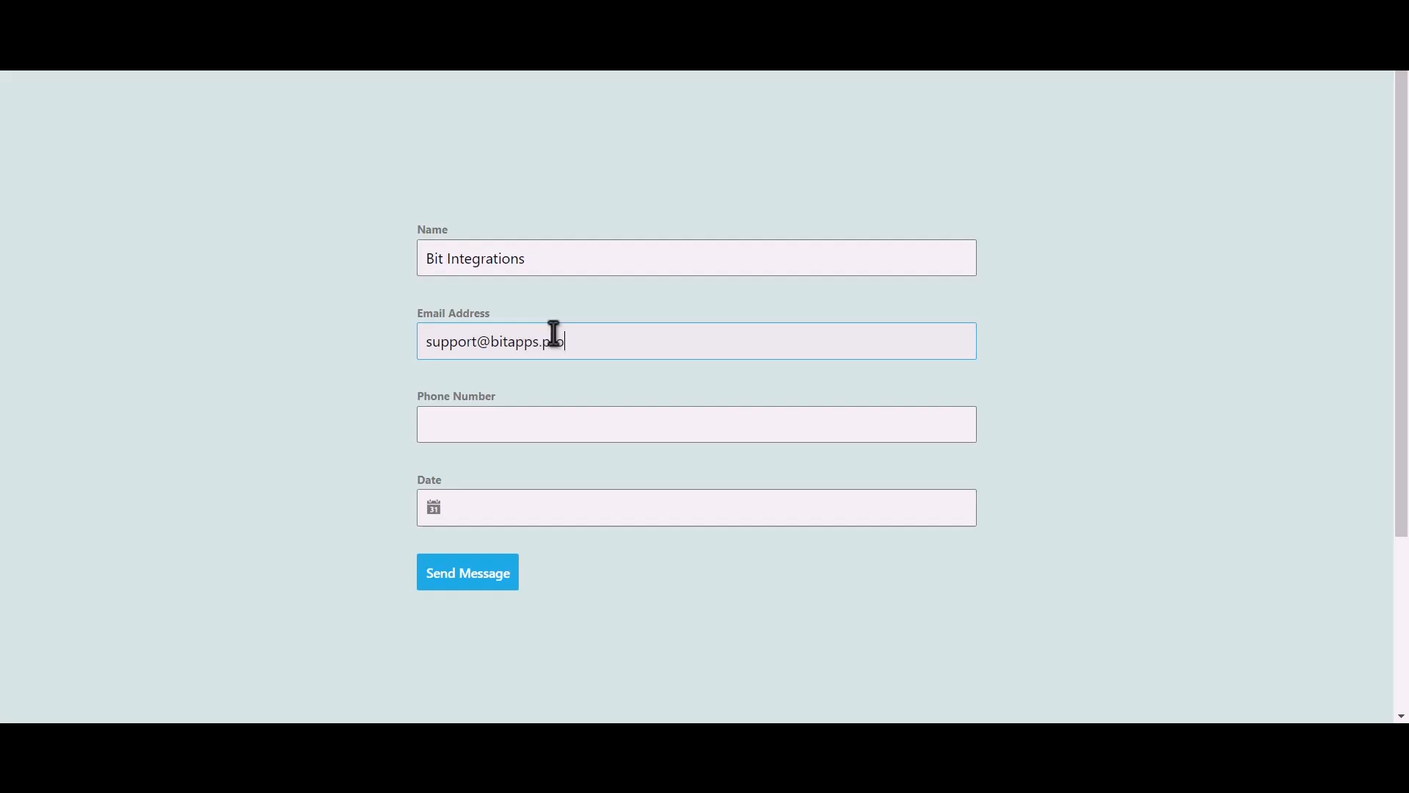
left_click(508, 416)
left_click(498, 507)
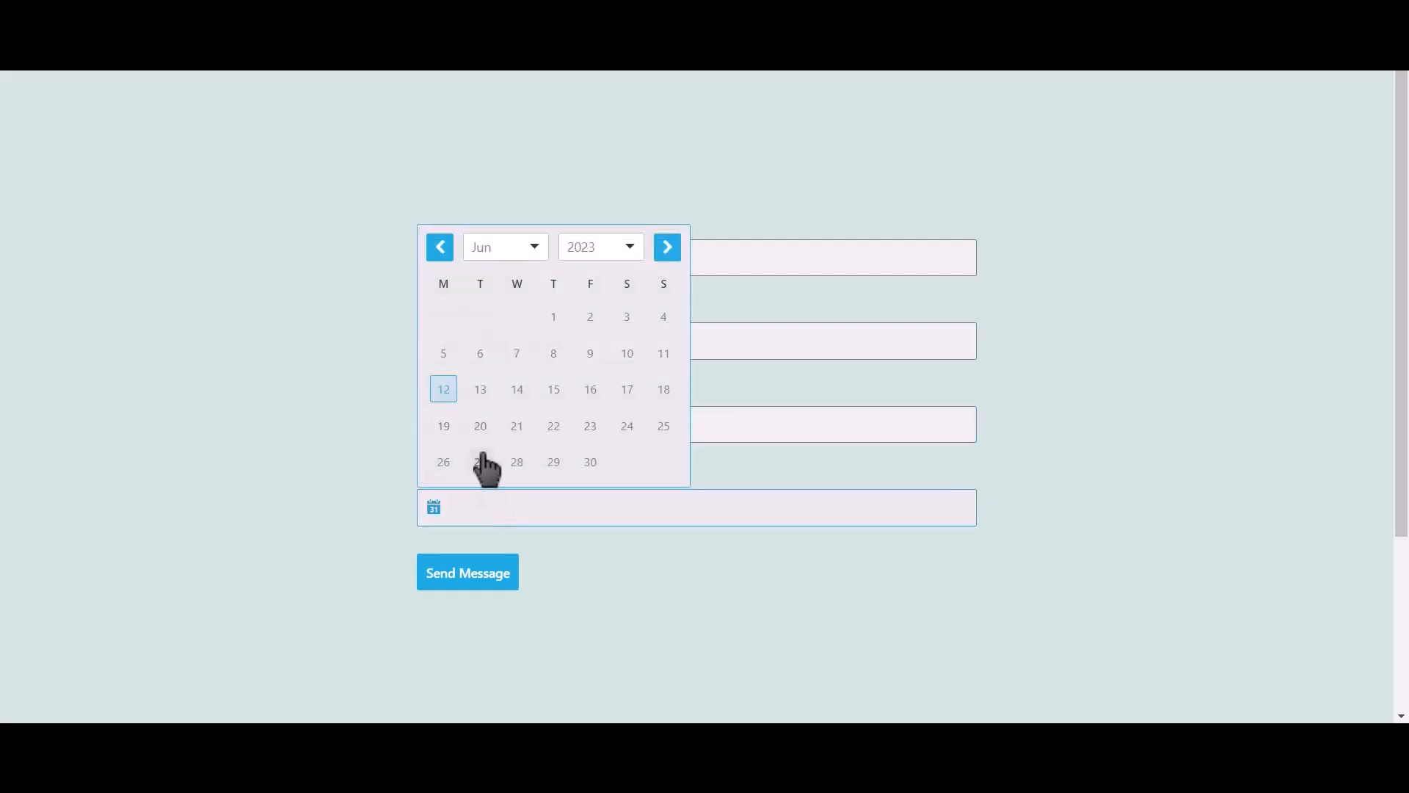
left_click(480, 392)
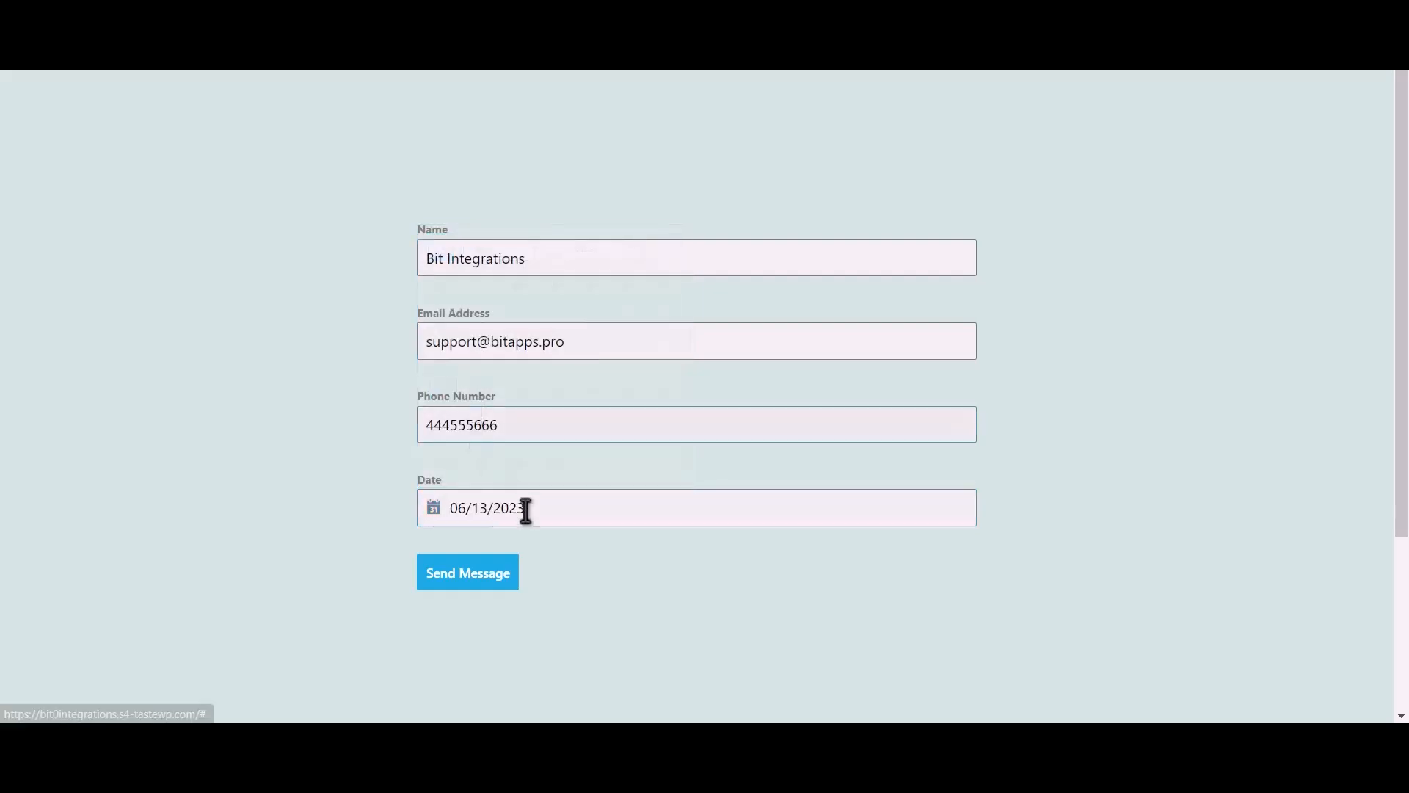
left_click(493, 584)
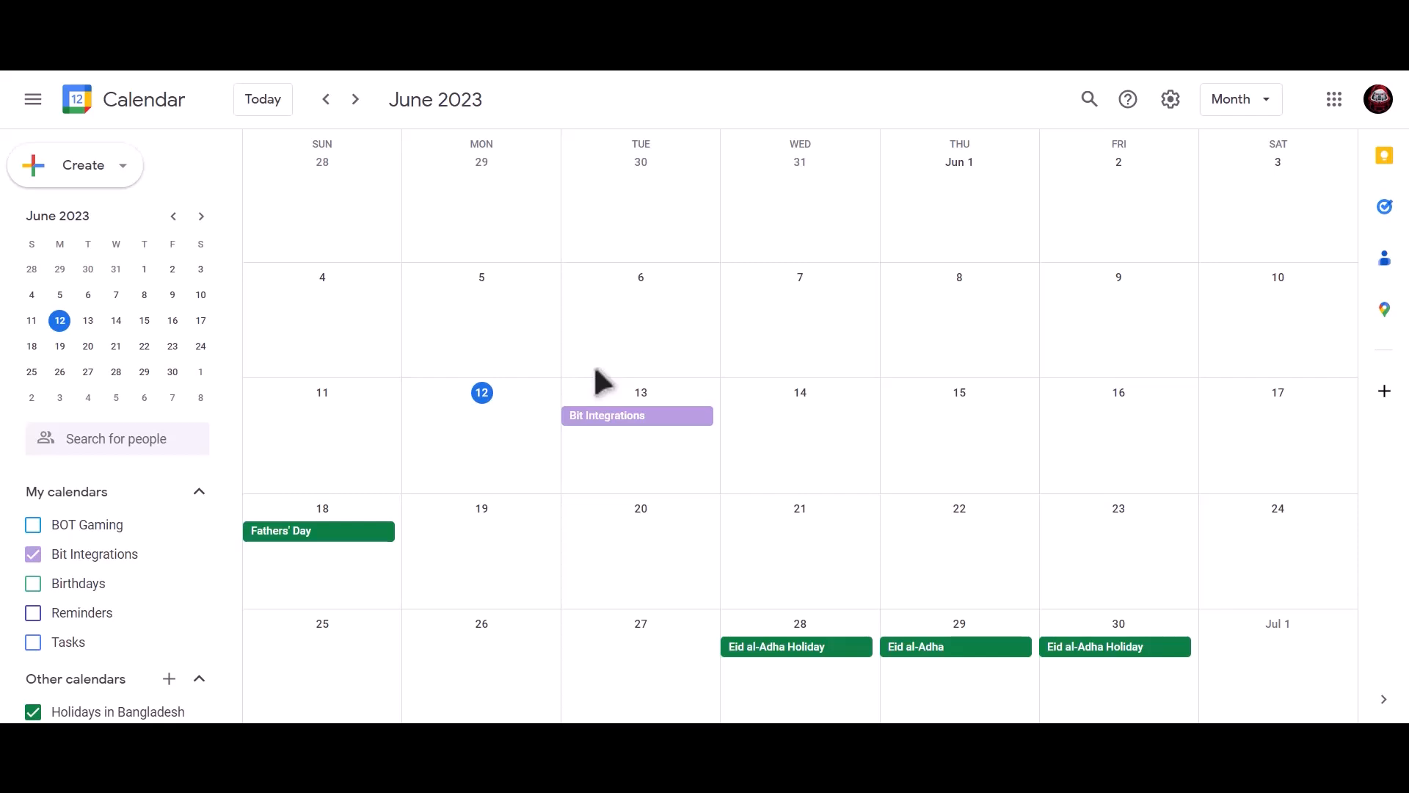
In Google Calendar, open the details of the Bit Integrations event on June 13 to check the submitted data.
left_click(688, 424)
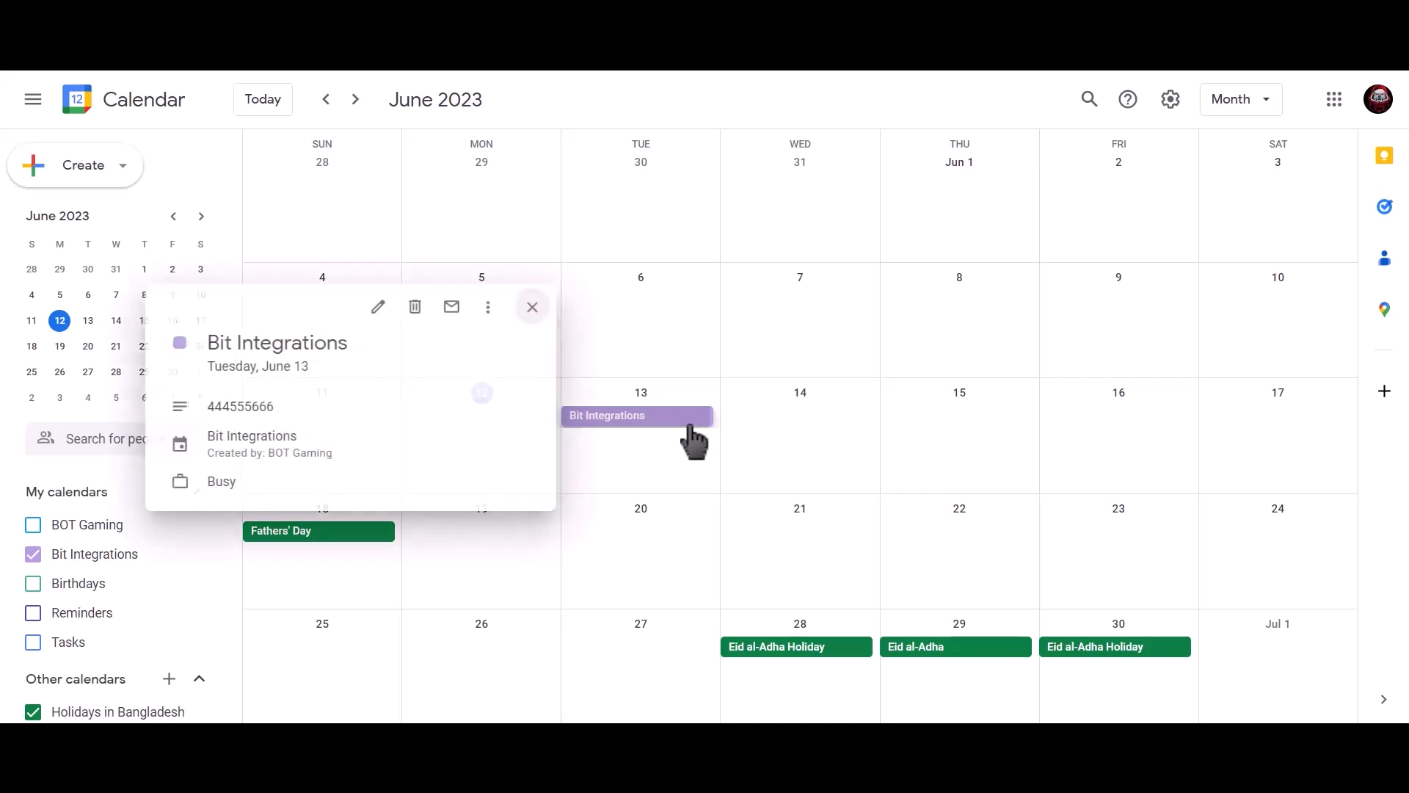